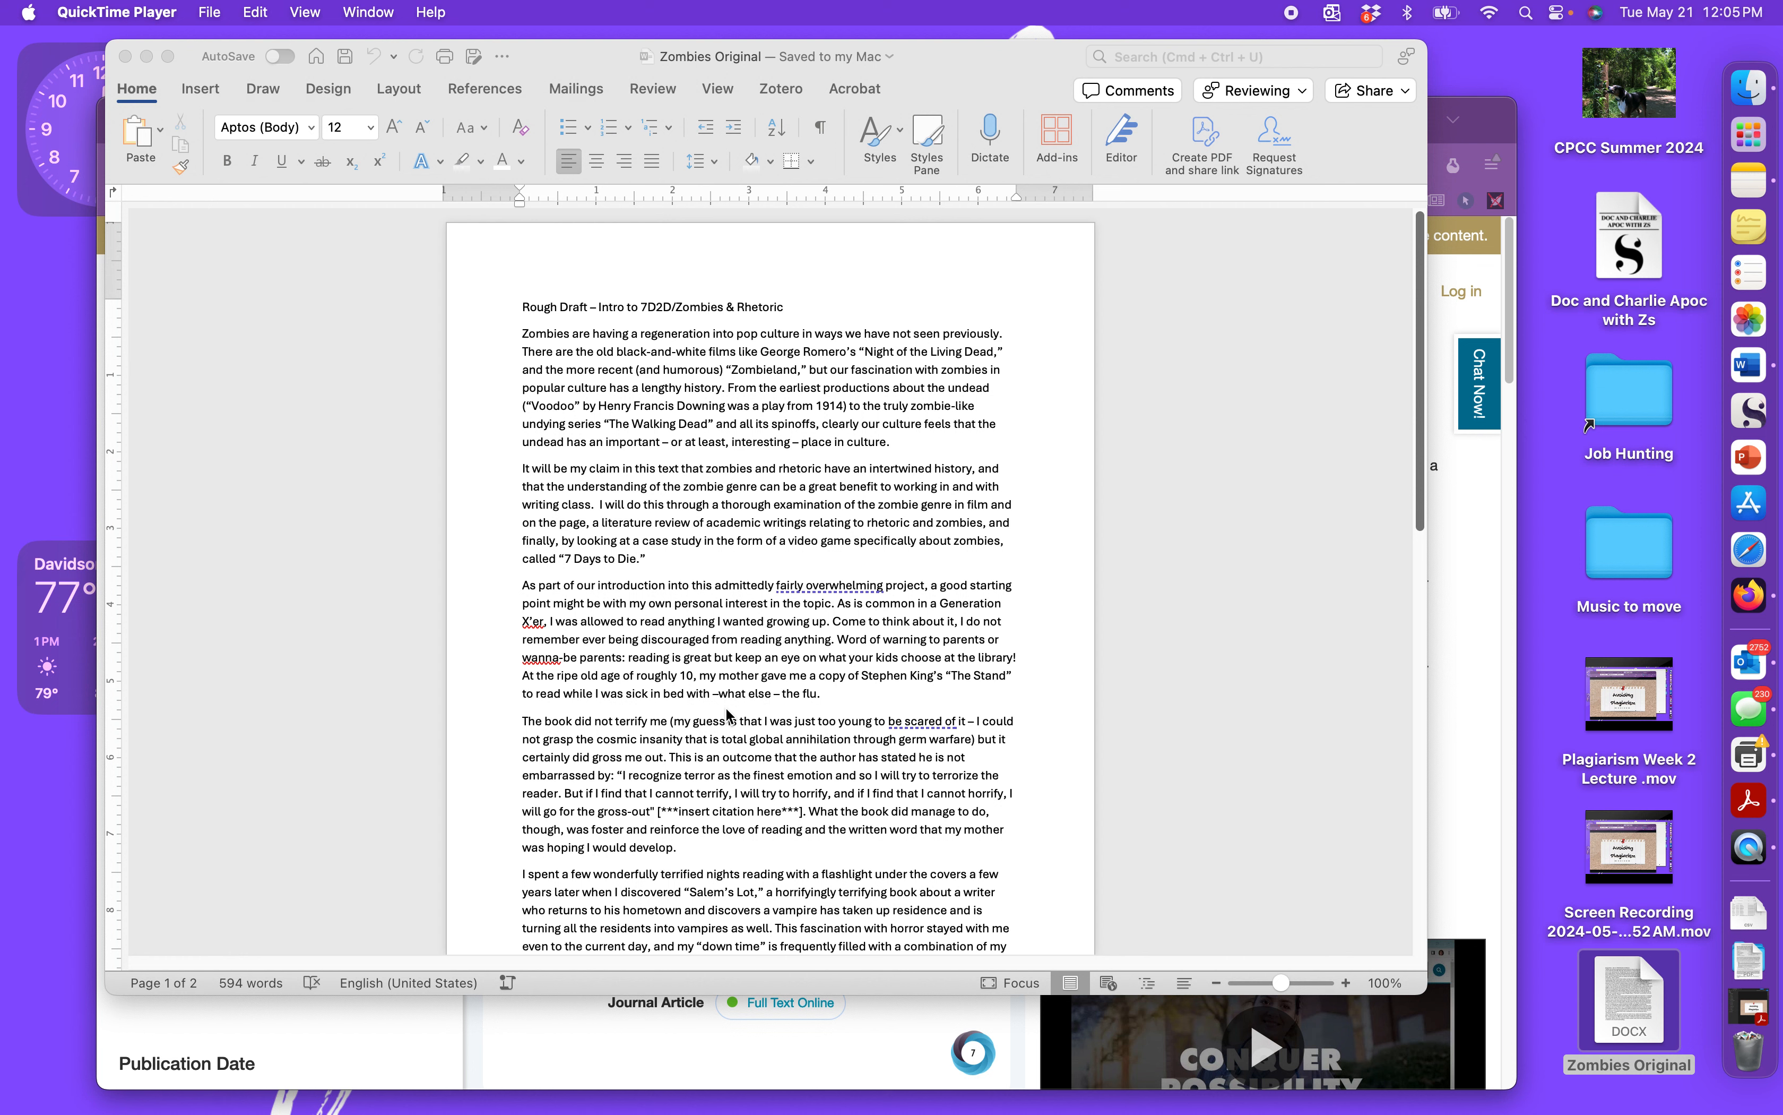
# Set the whole document's line spacing to 2.0 and remove the space after paragraphs.
pyautogui.click(521, 307)
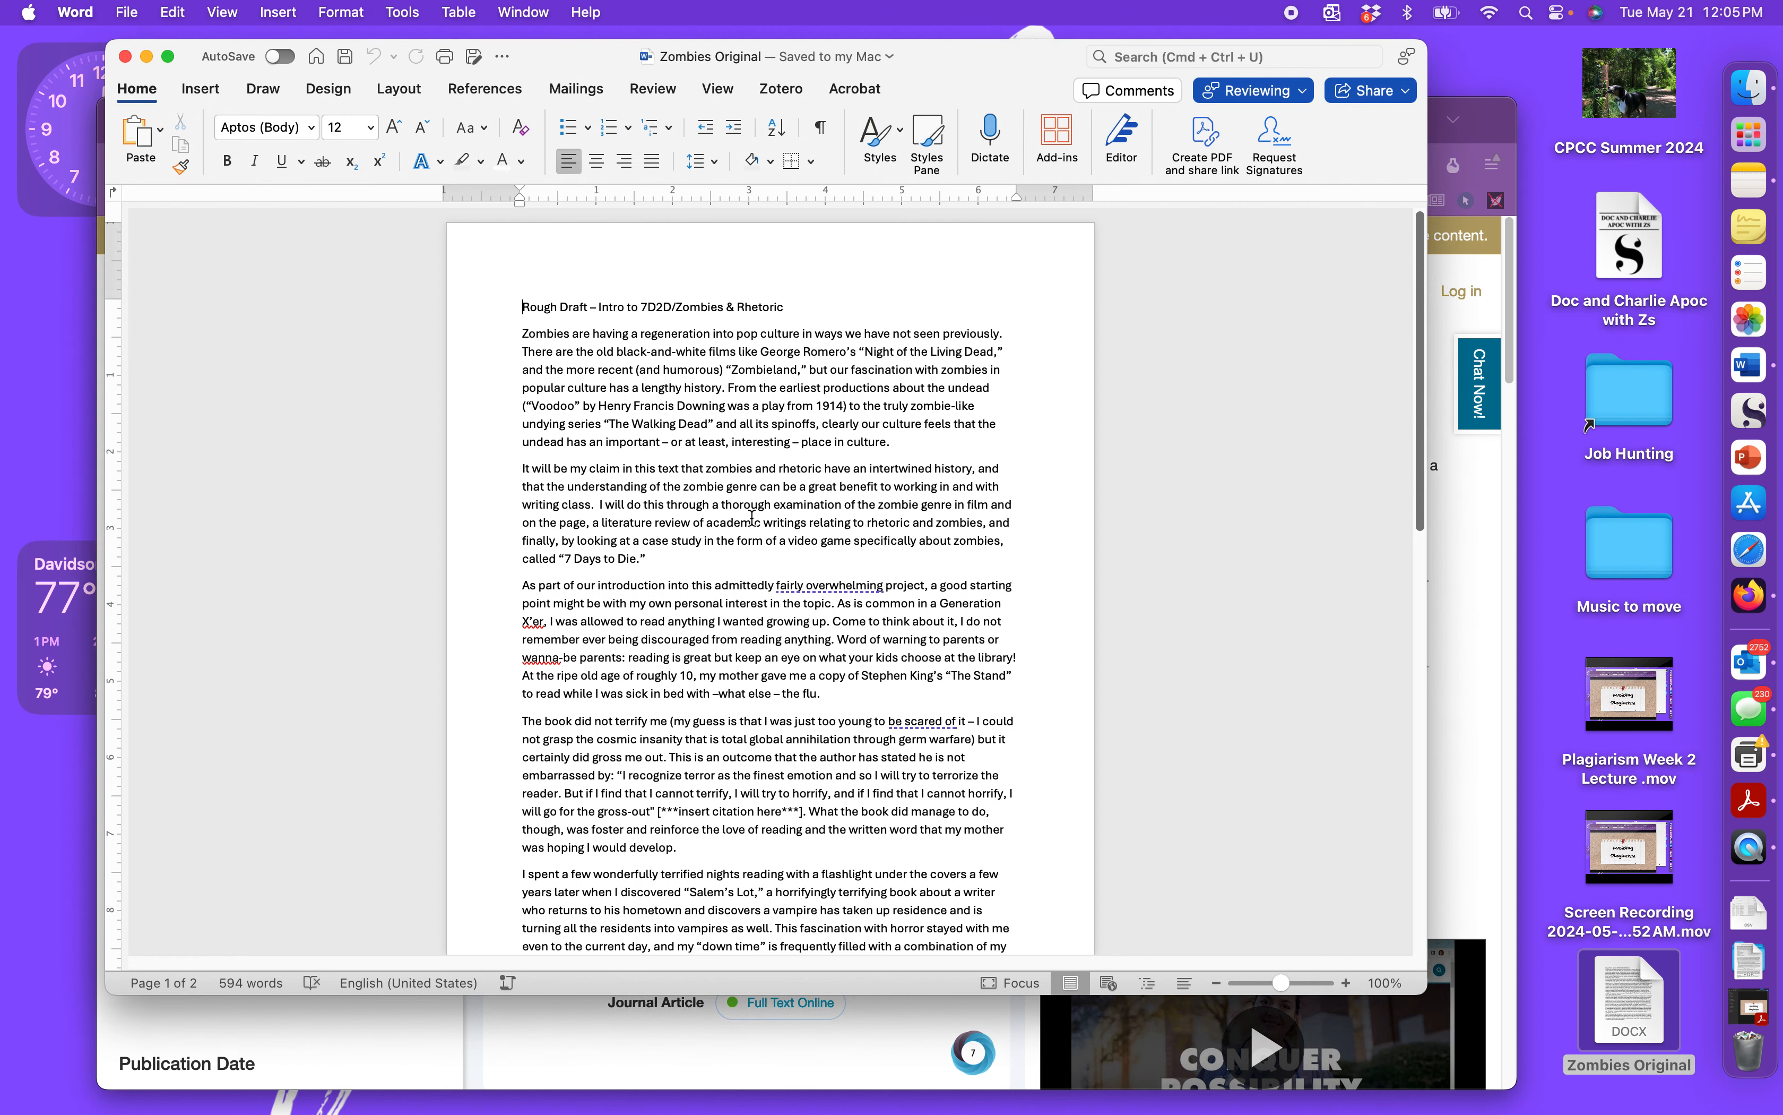
pyautogui.press('super+a')
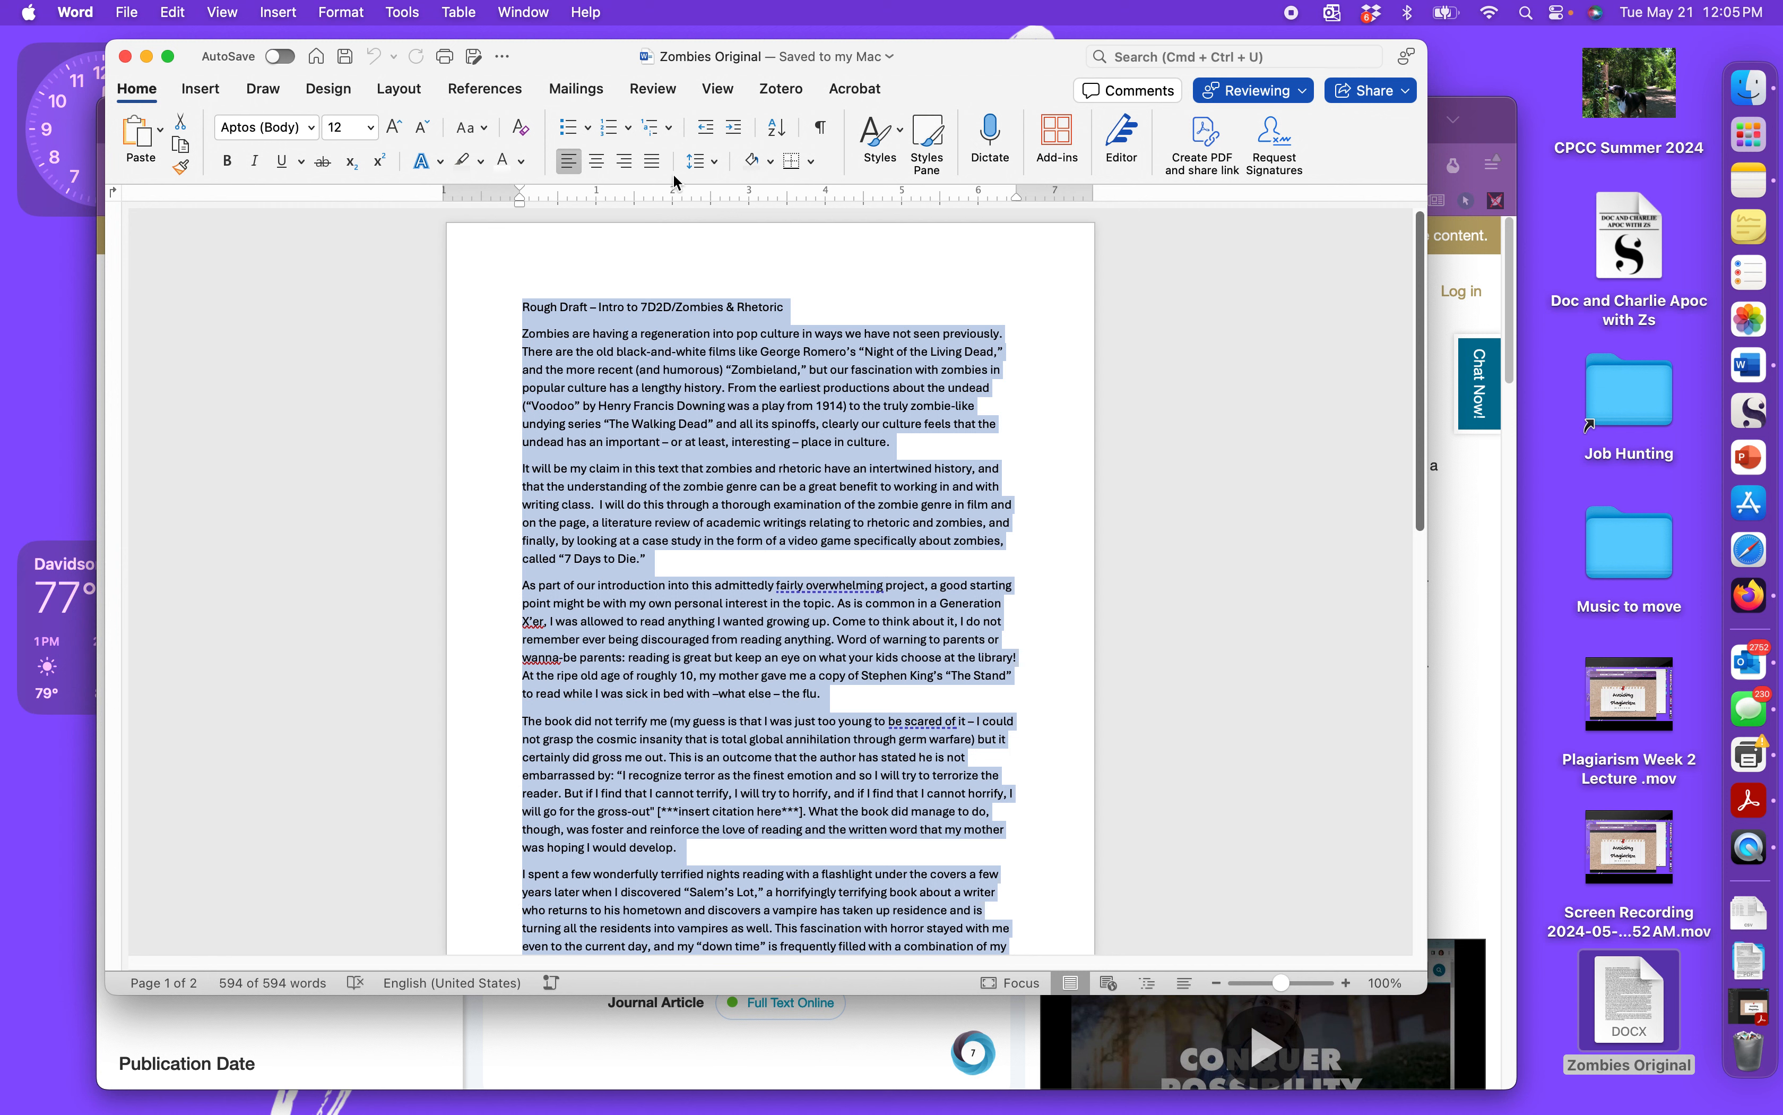
pyautogui.click(715, 163)
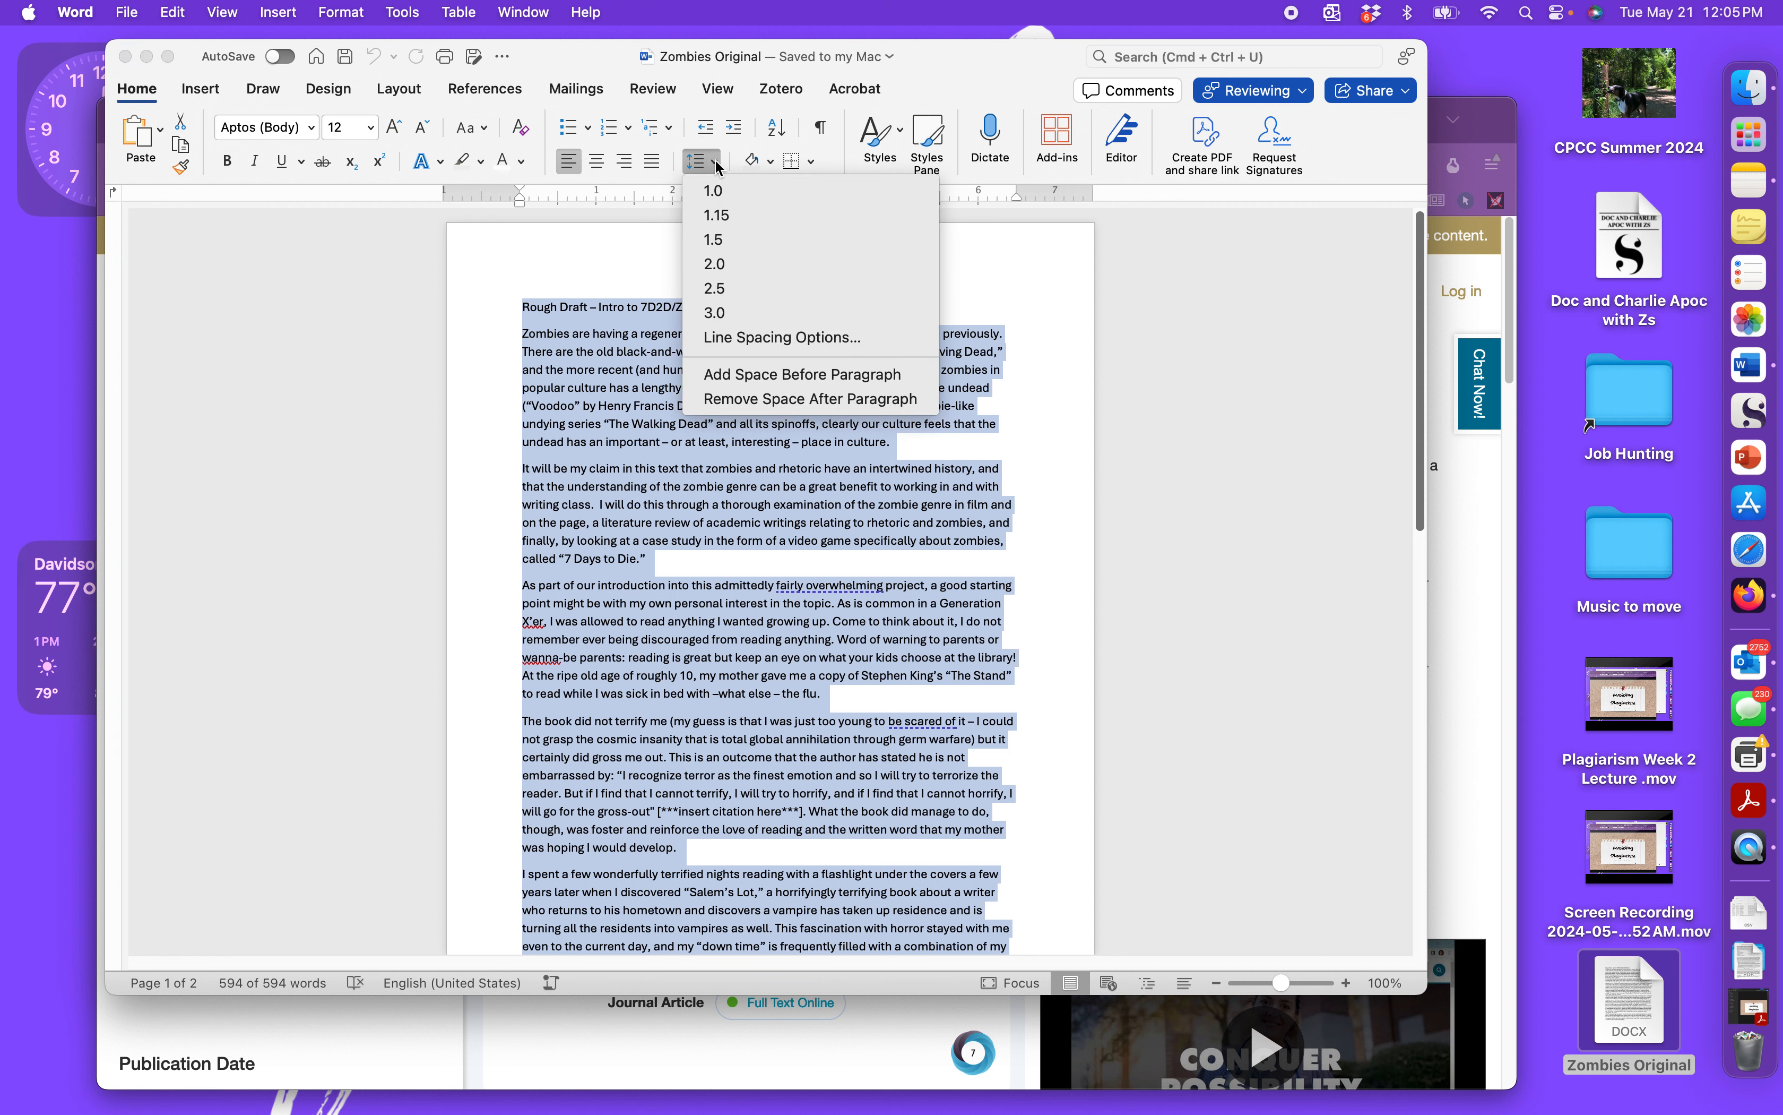
pyautogui.click(715, 264)
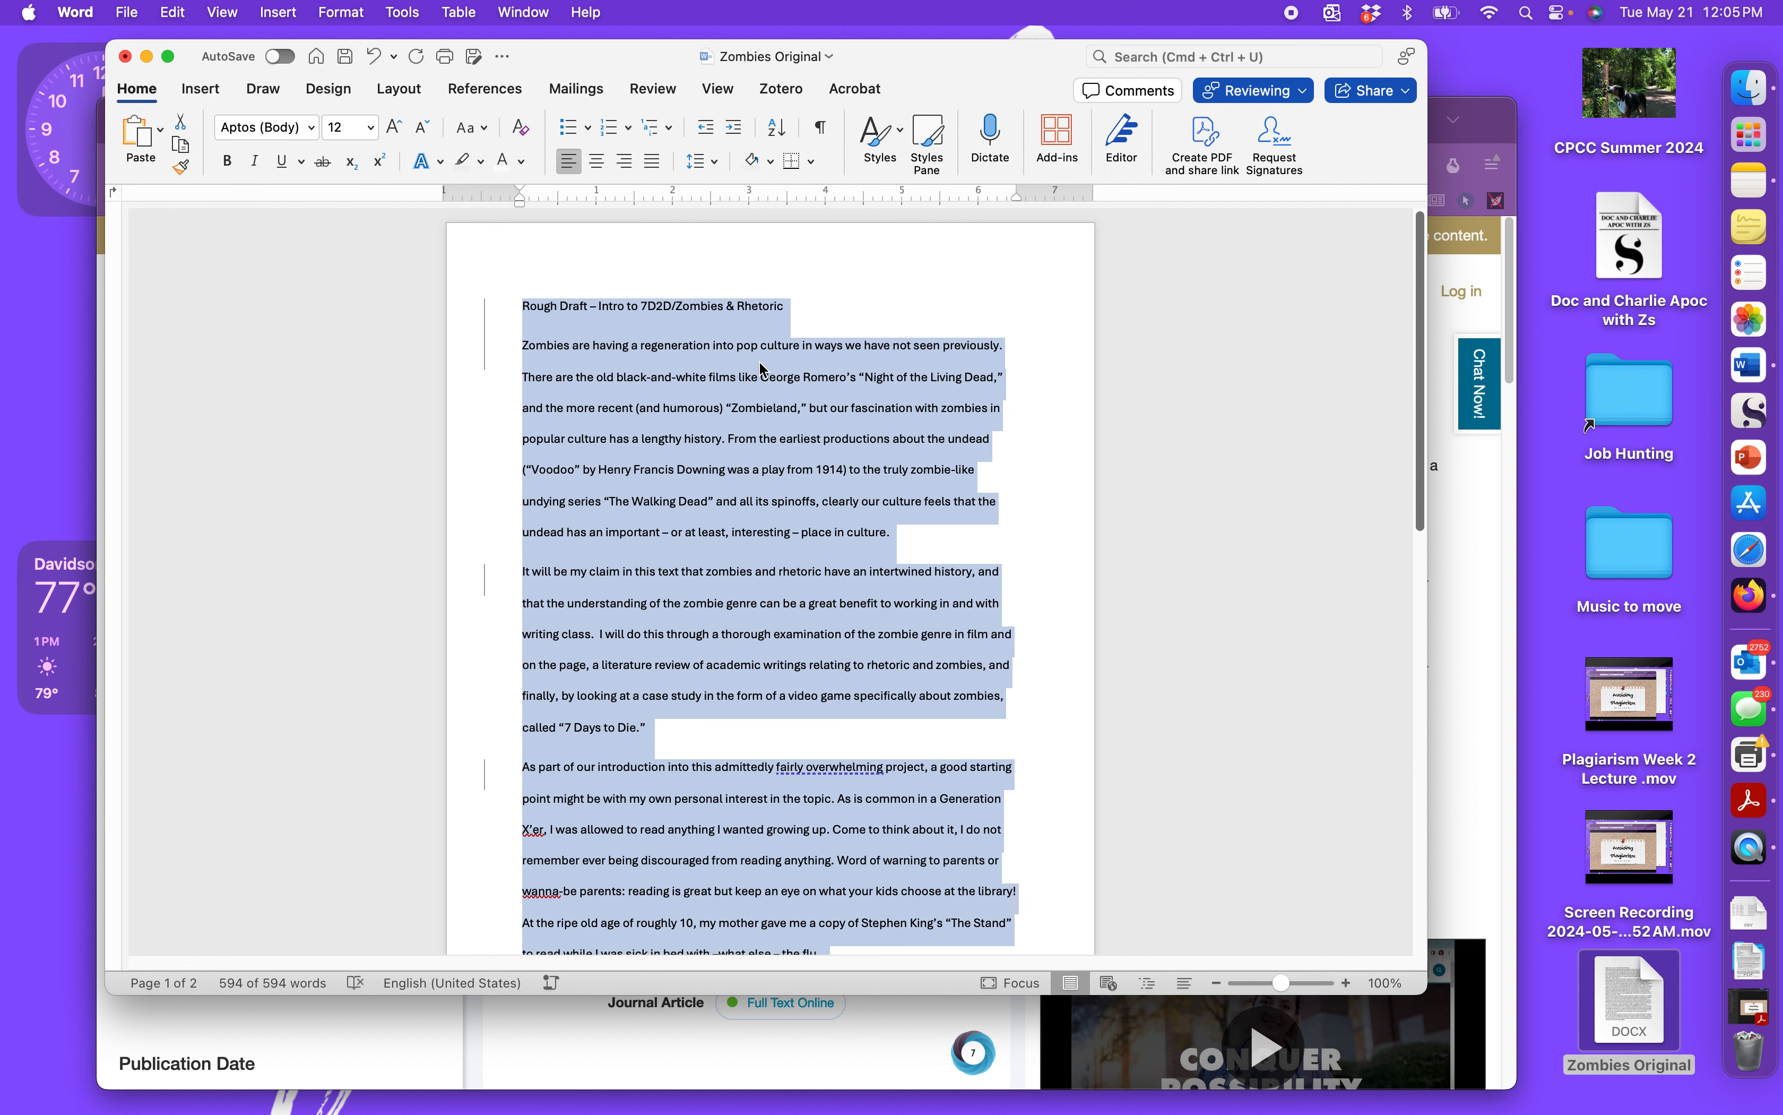
pyautogui.click(715, 161)
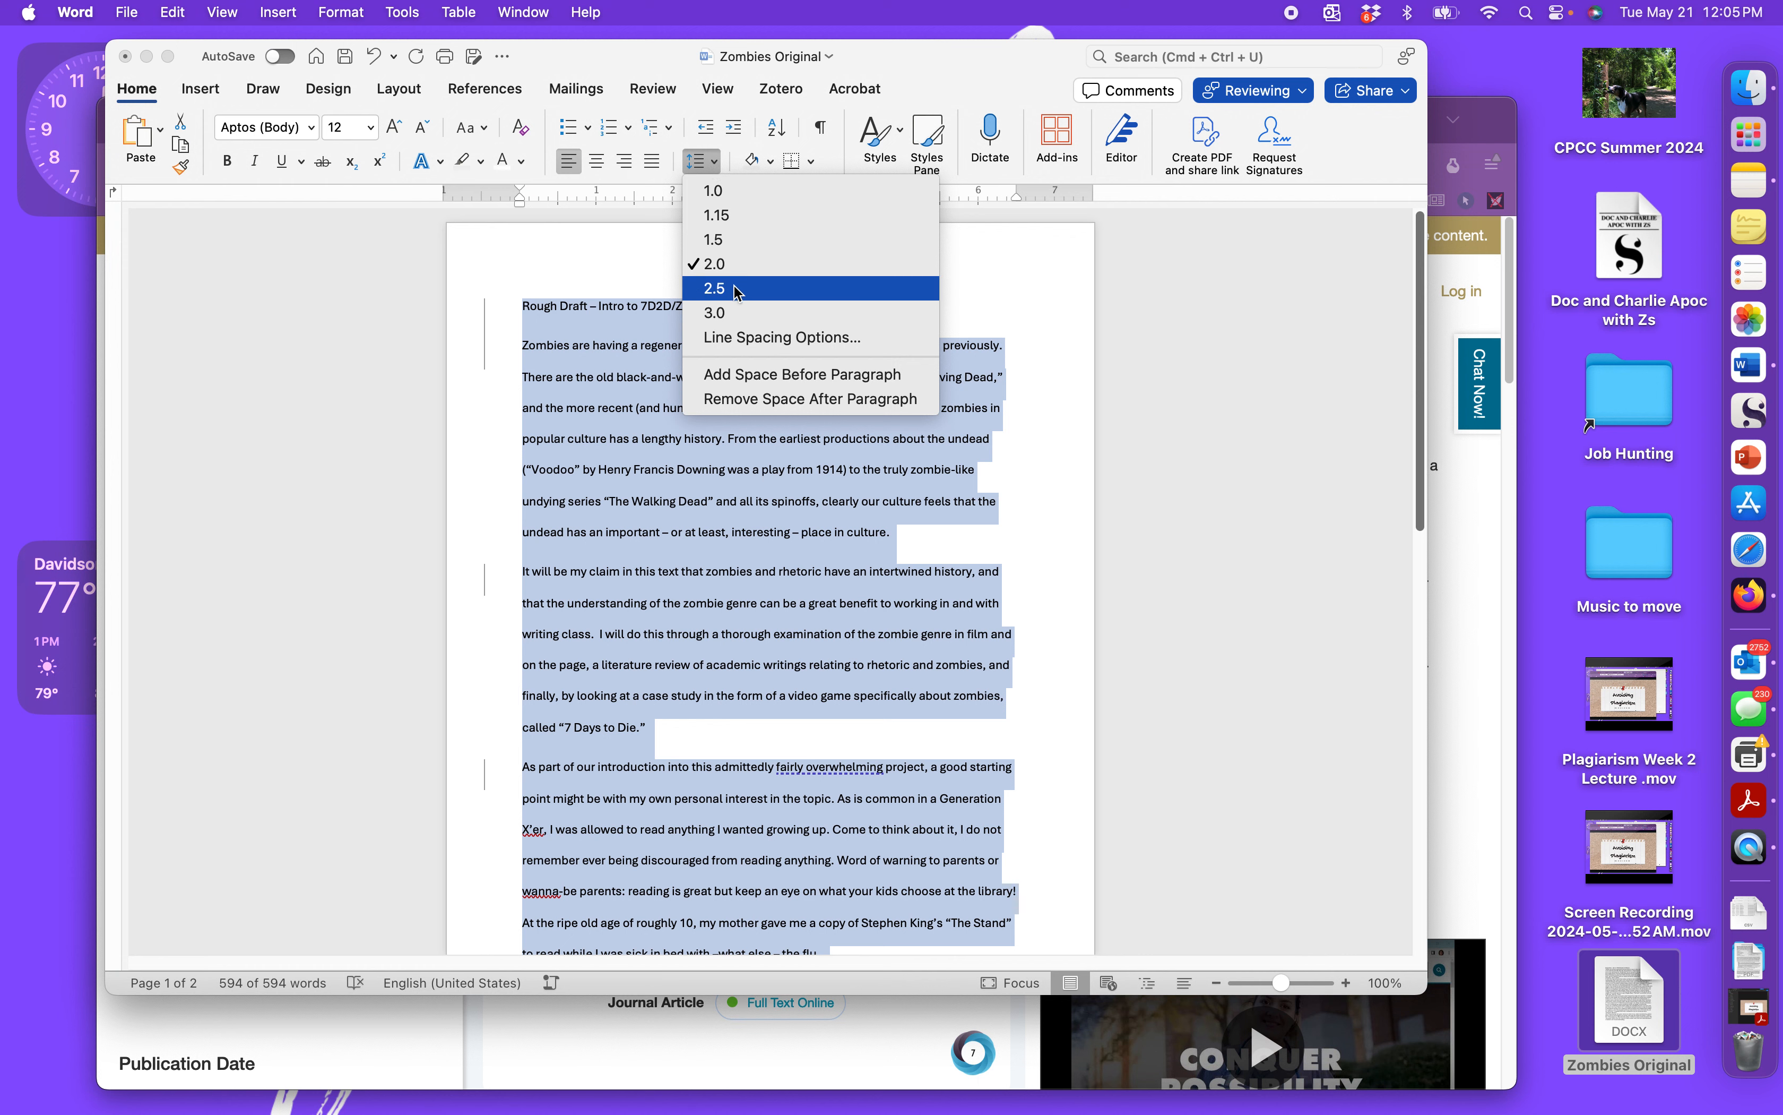
pyautogui.click(757, 402)
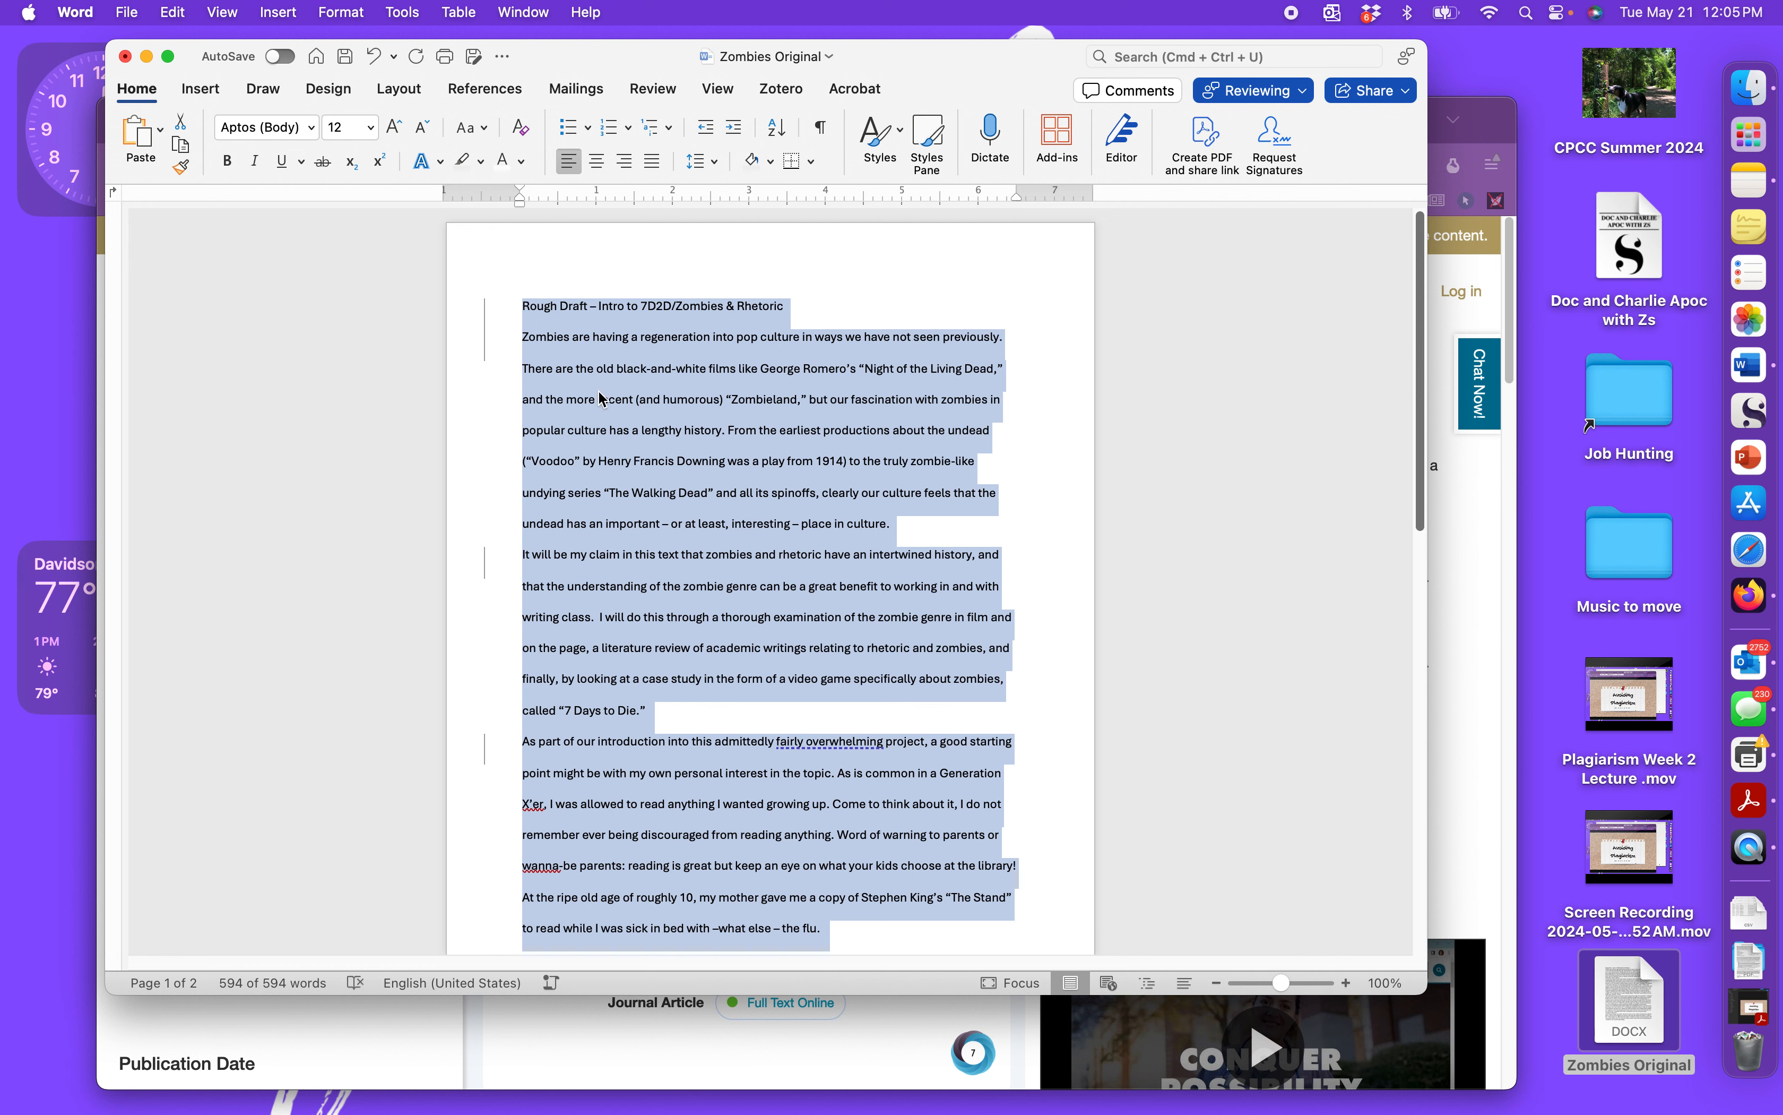
# Indent the first line of the first three body paragraphs by one tab stop.
pyautogui.click(520, 345)
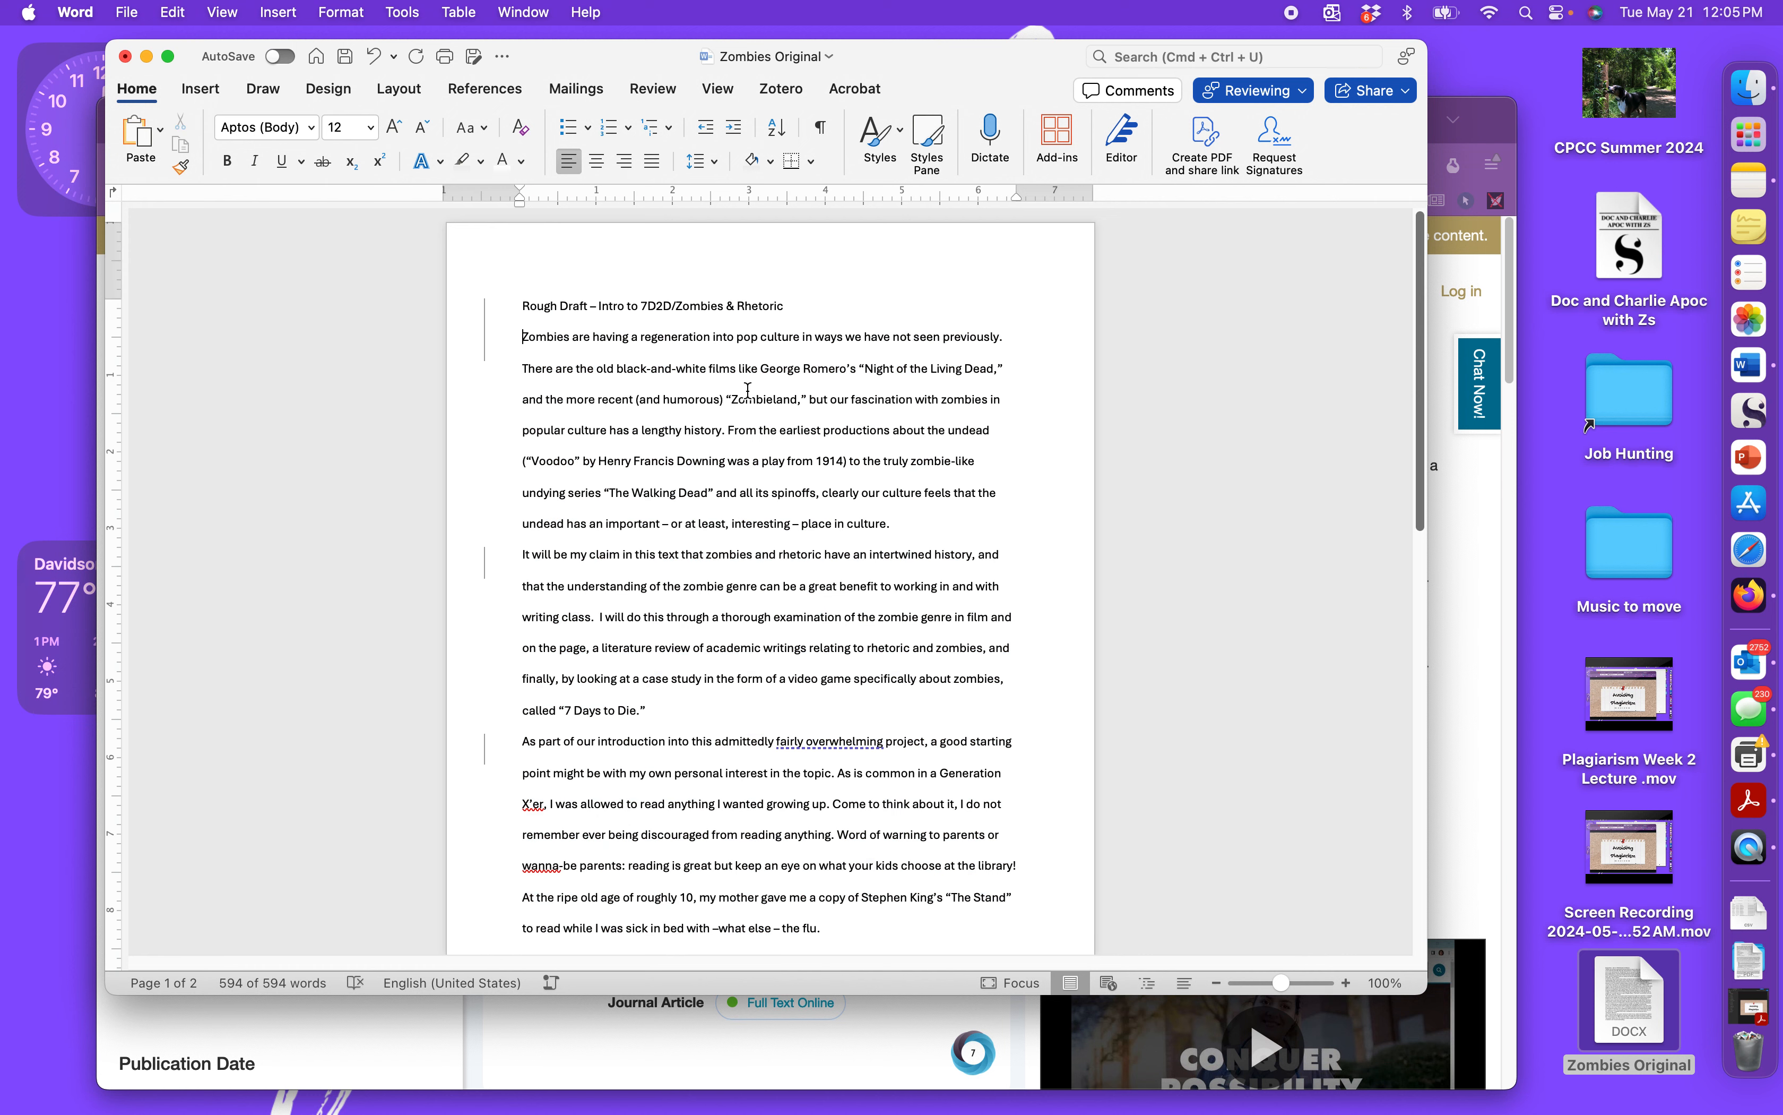
pyautogui.press('Tab')
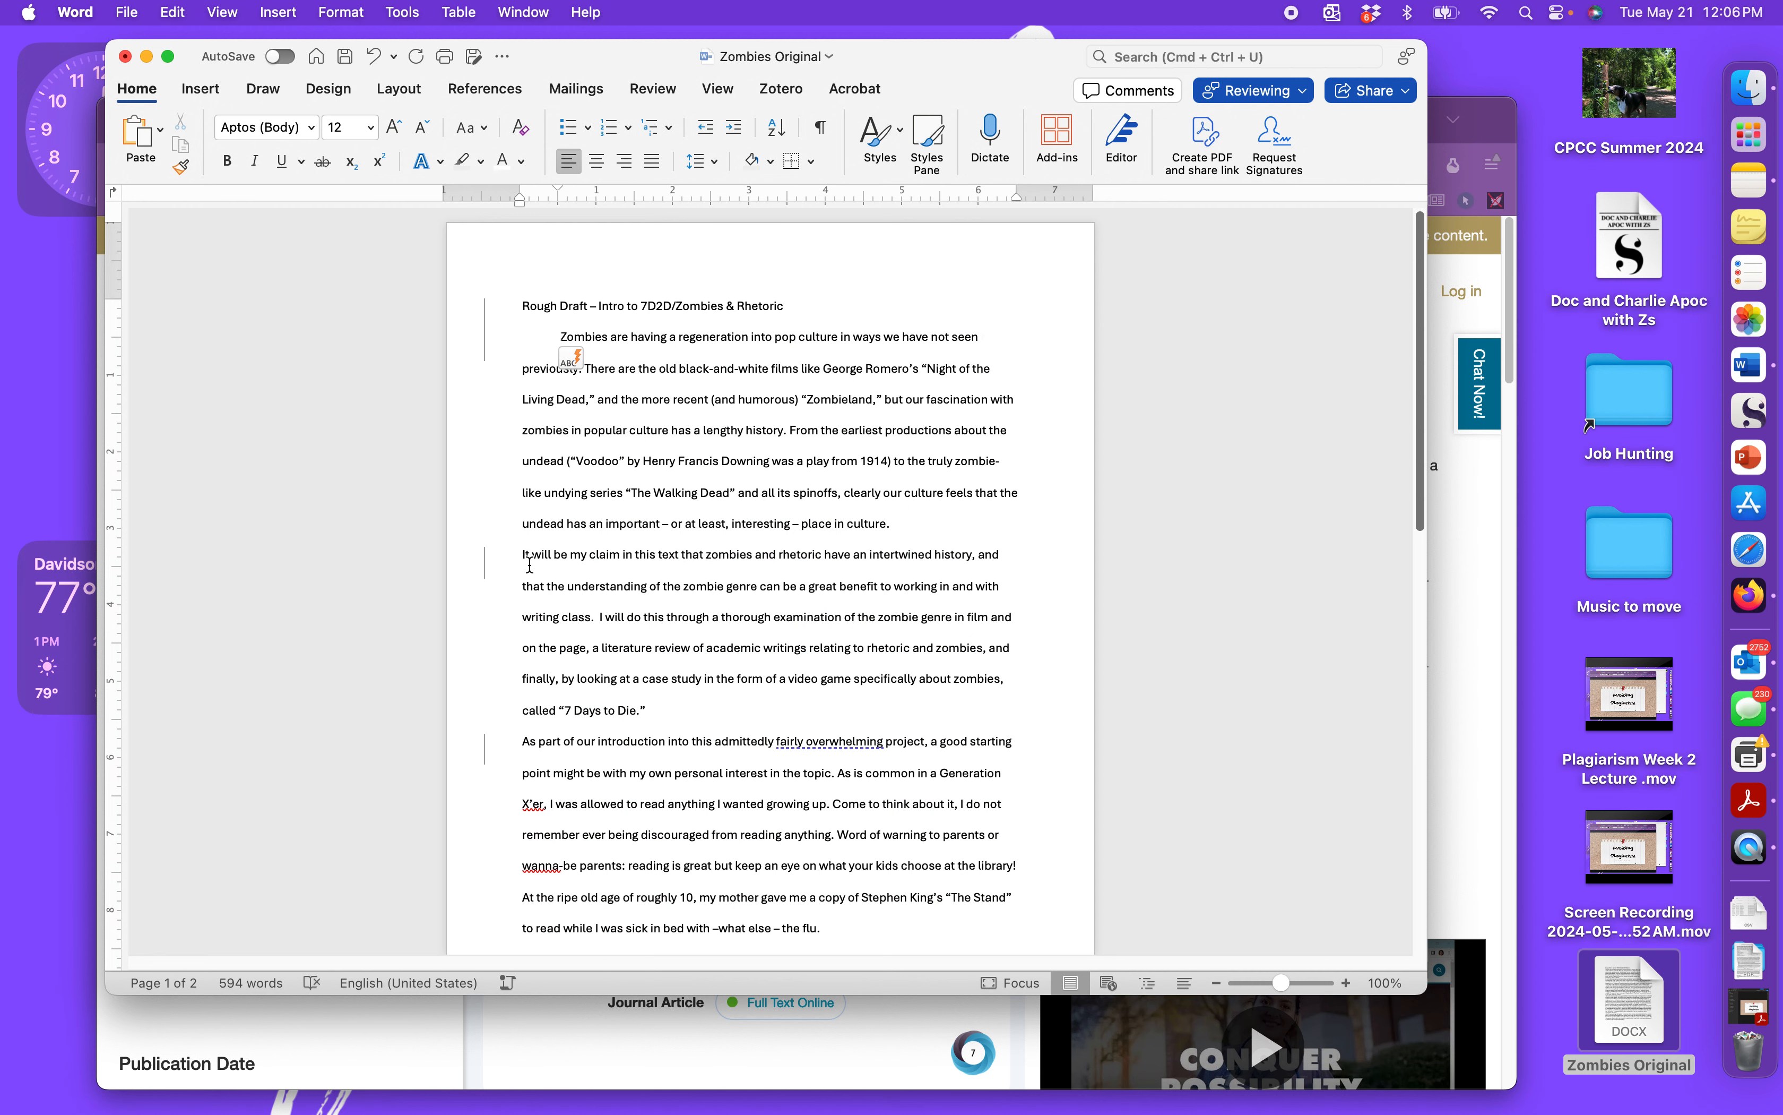
pyautogui.click(518, 559)
pyautogui.press('Tab')
pyautogui.click(522, 741)
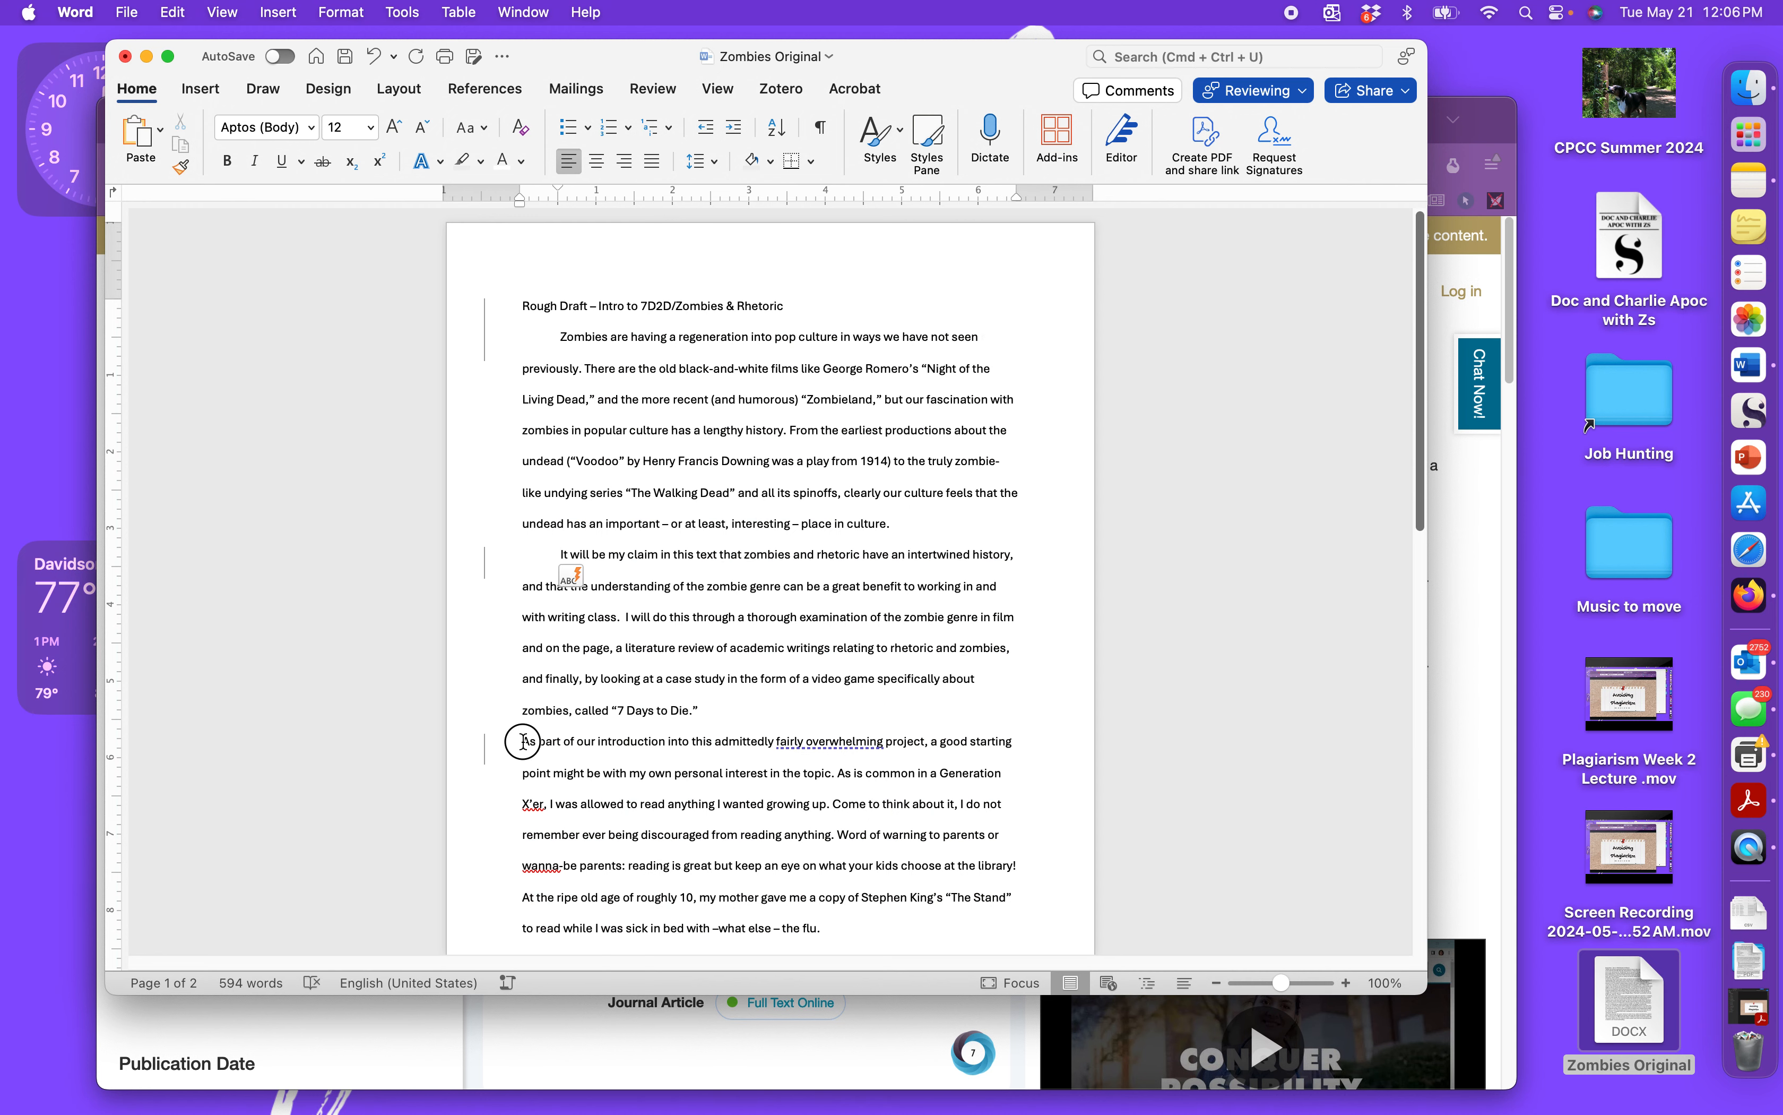
pyautogui.press('Tab')
# Indent the first line of the paragraphs starting "I spent a few wonderfully terrified nights" and "Since I began playing video games".
pyautogui.scroll(-3, 567, 775)
pyautogui.scroll(-10, 567, 776)
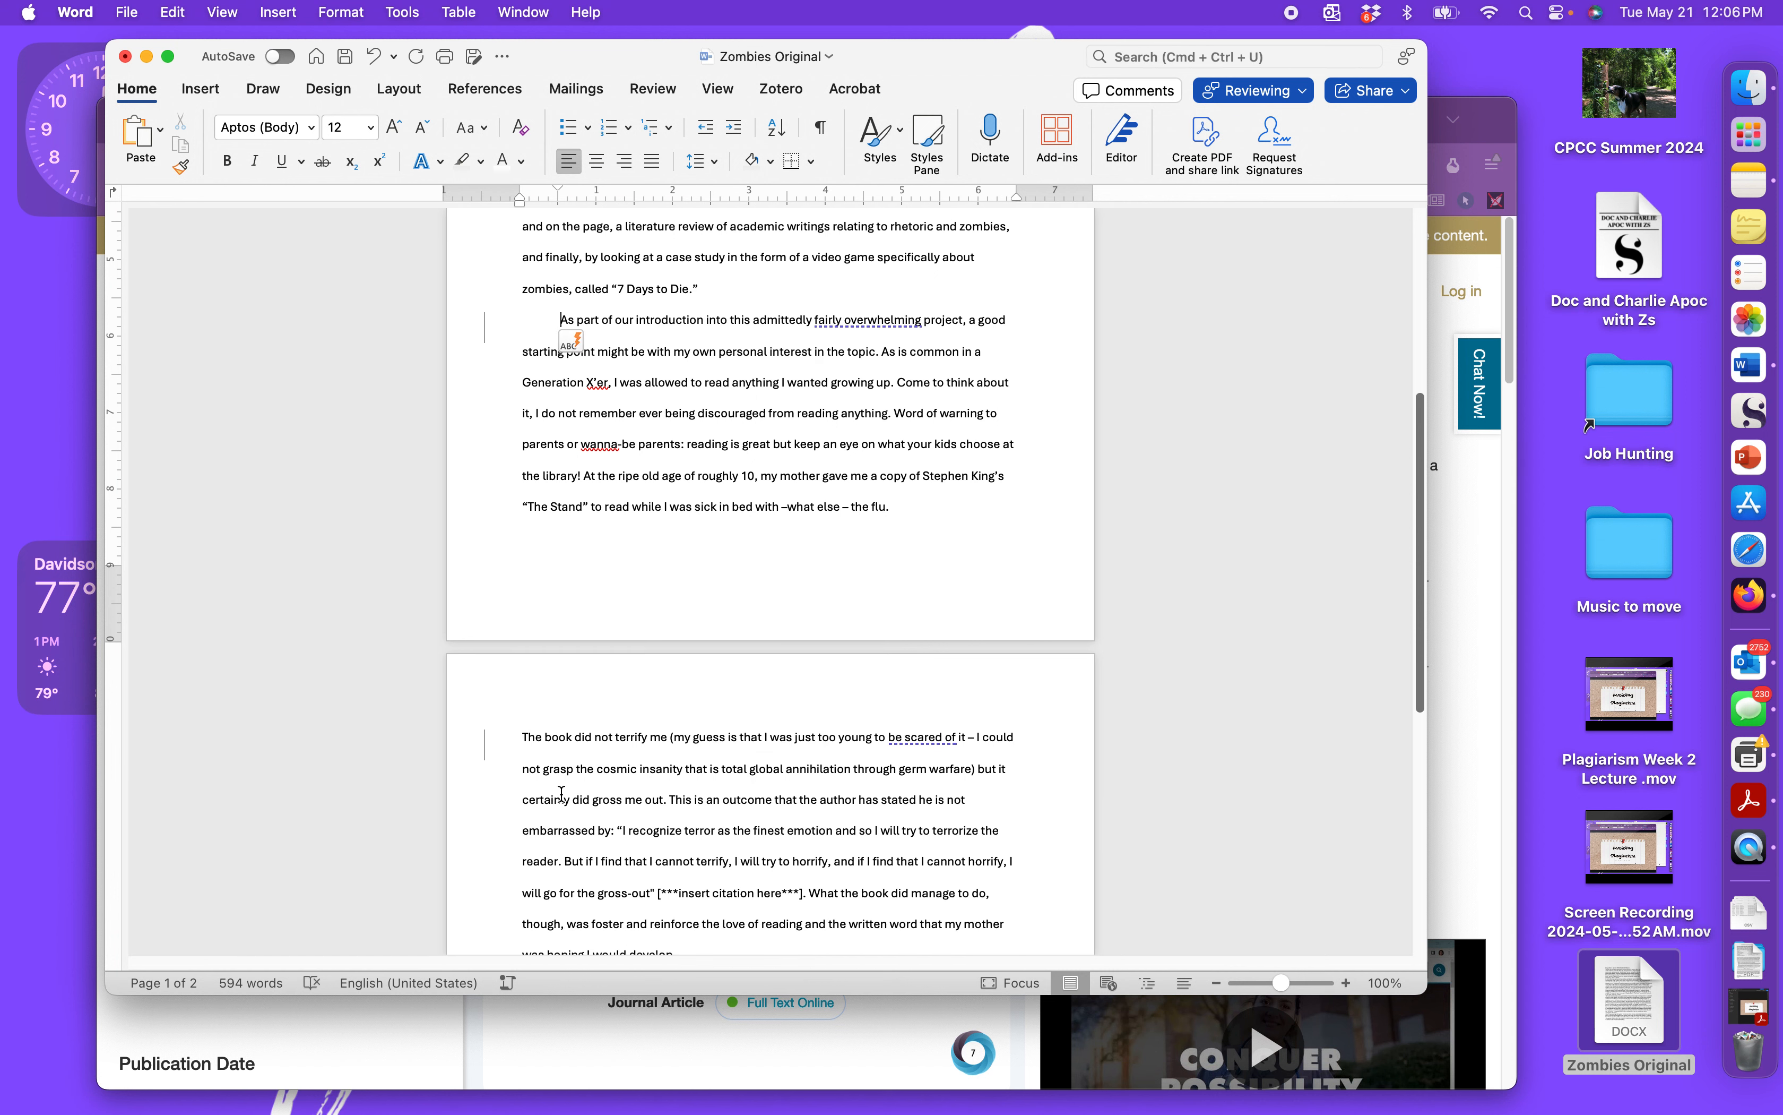
pyautogui.click(518, 811)
pyautogui.press('Tab')
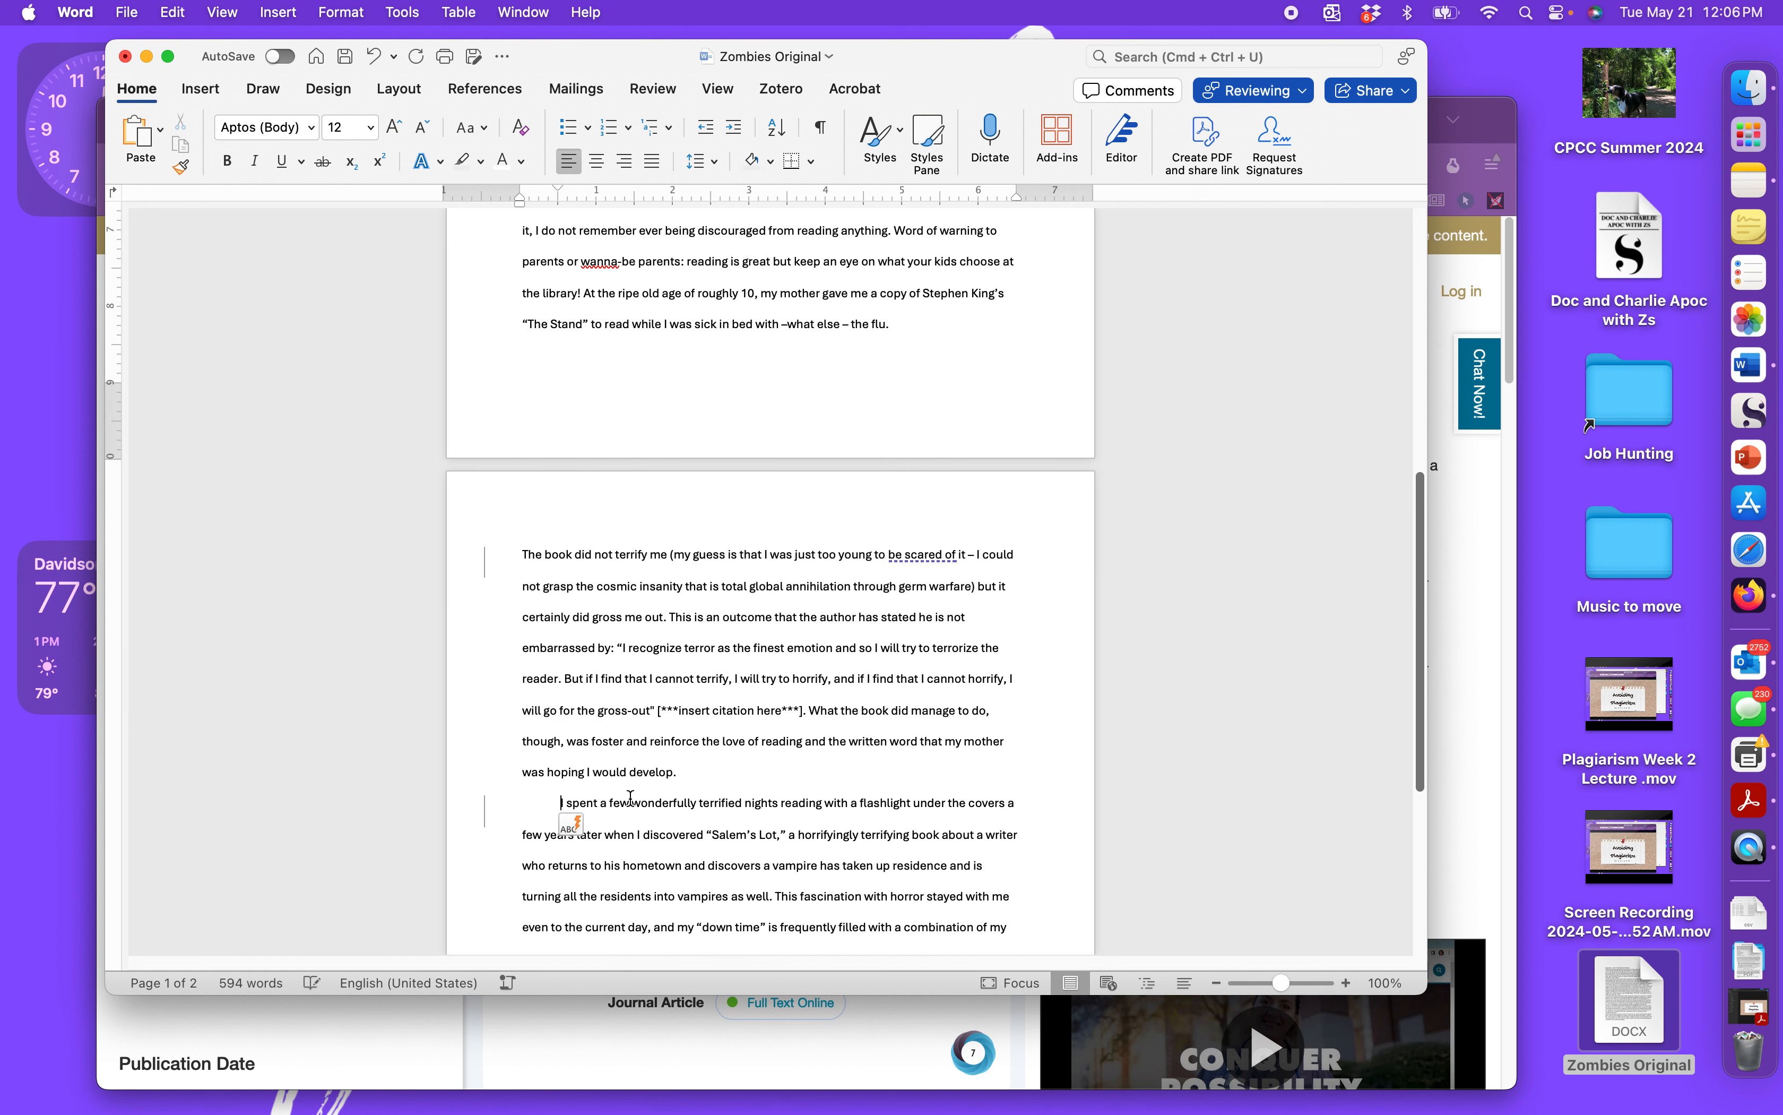
pyautogui.scroll(-4, 516, 737)
pyautogui.click(520, 717)
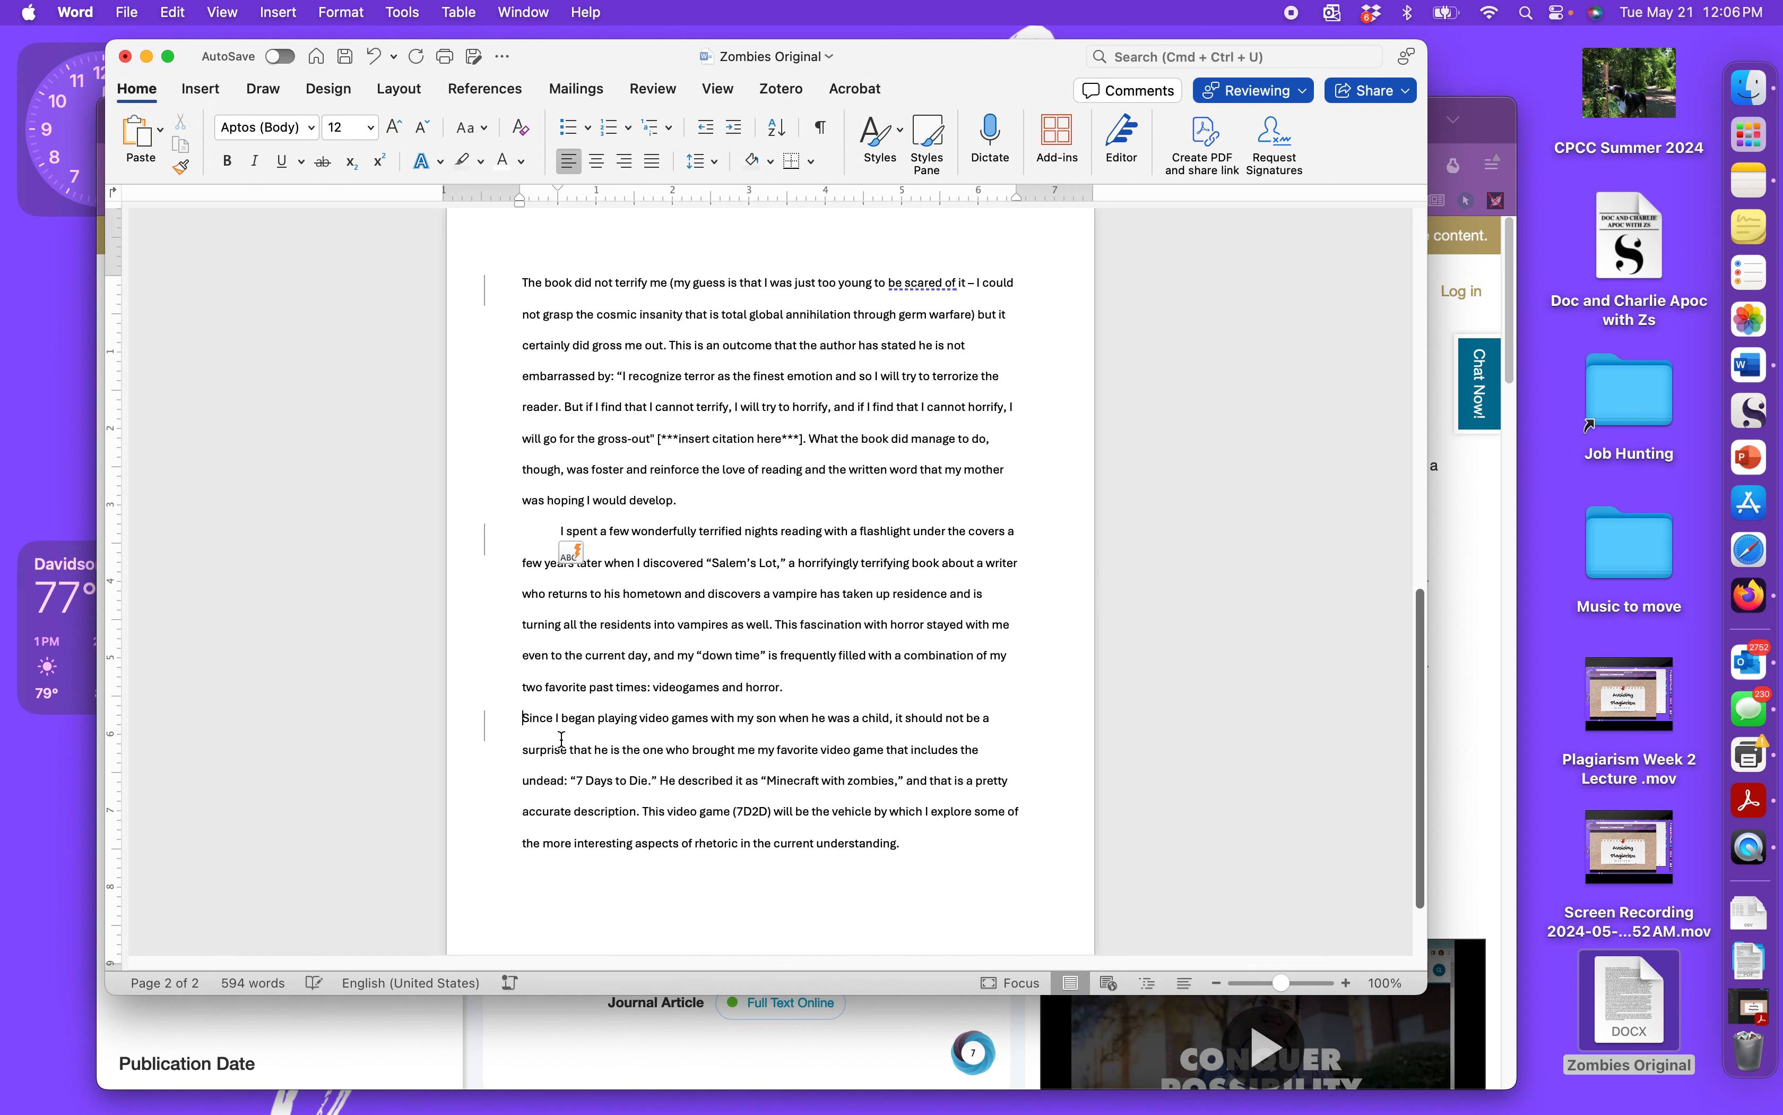
pyautogui.press('Tab')
# Delete "Rough Draft – Intro to 7D2D/" from the title line and center the title.
pyautogui.scroll(18, 660, 811)
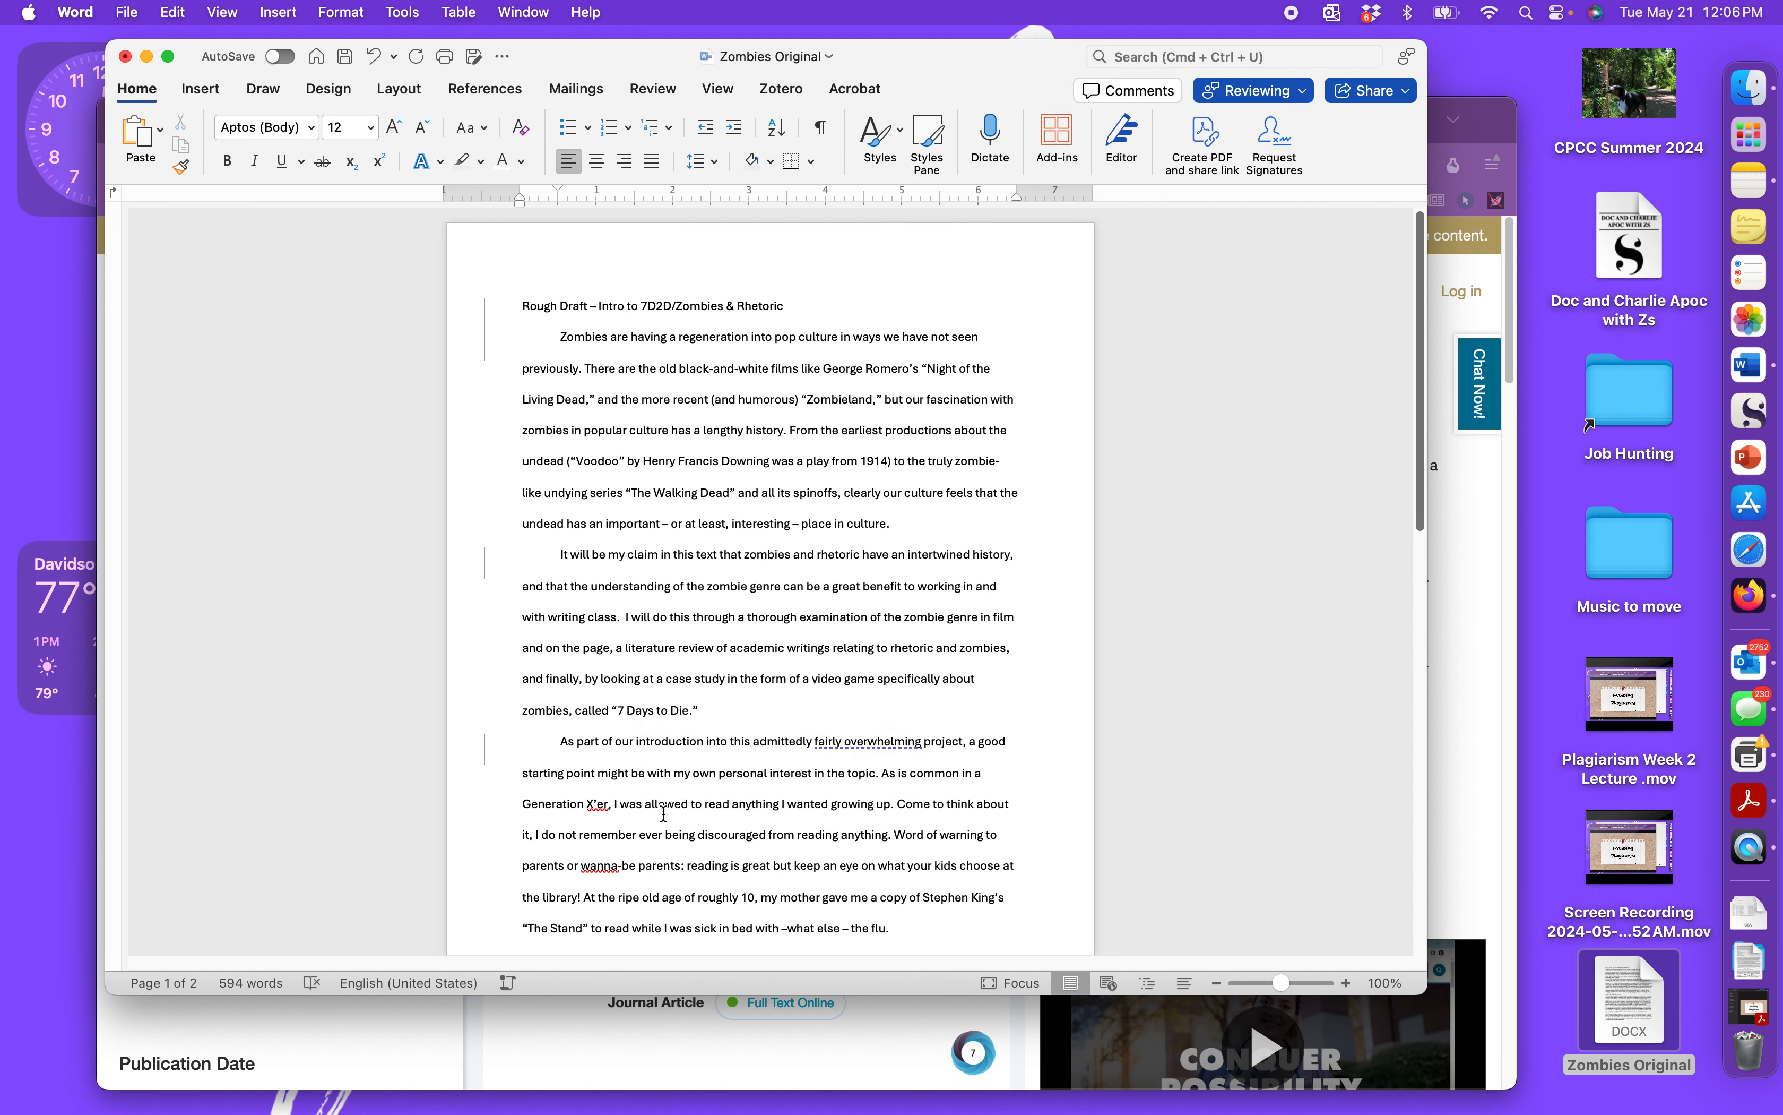
pyautogui.scroll(-15, 733, 783)
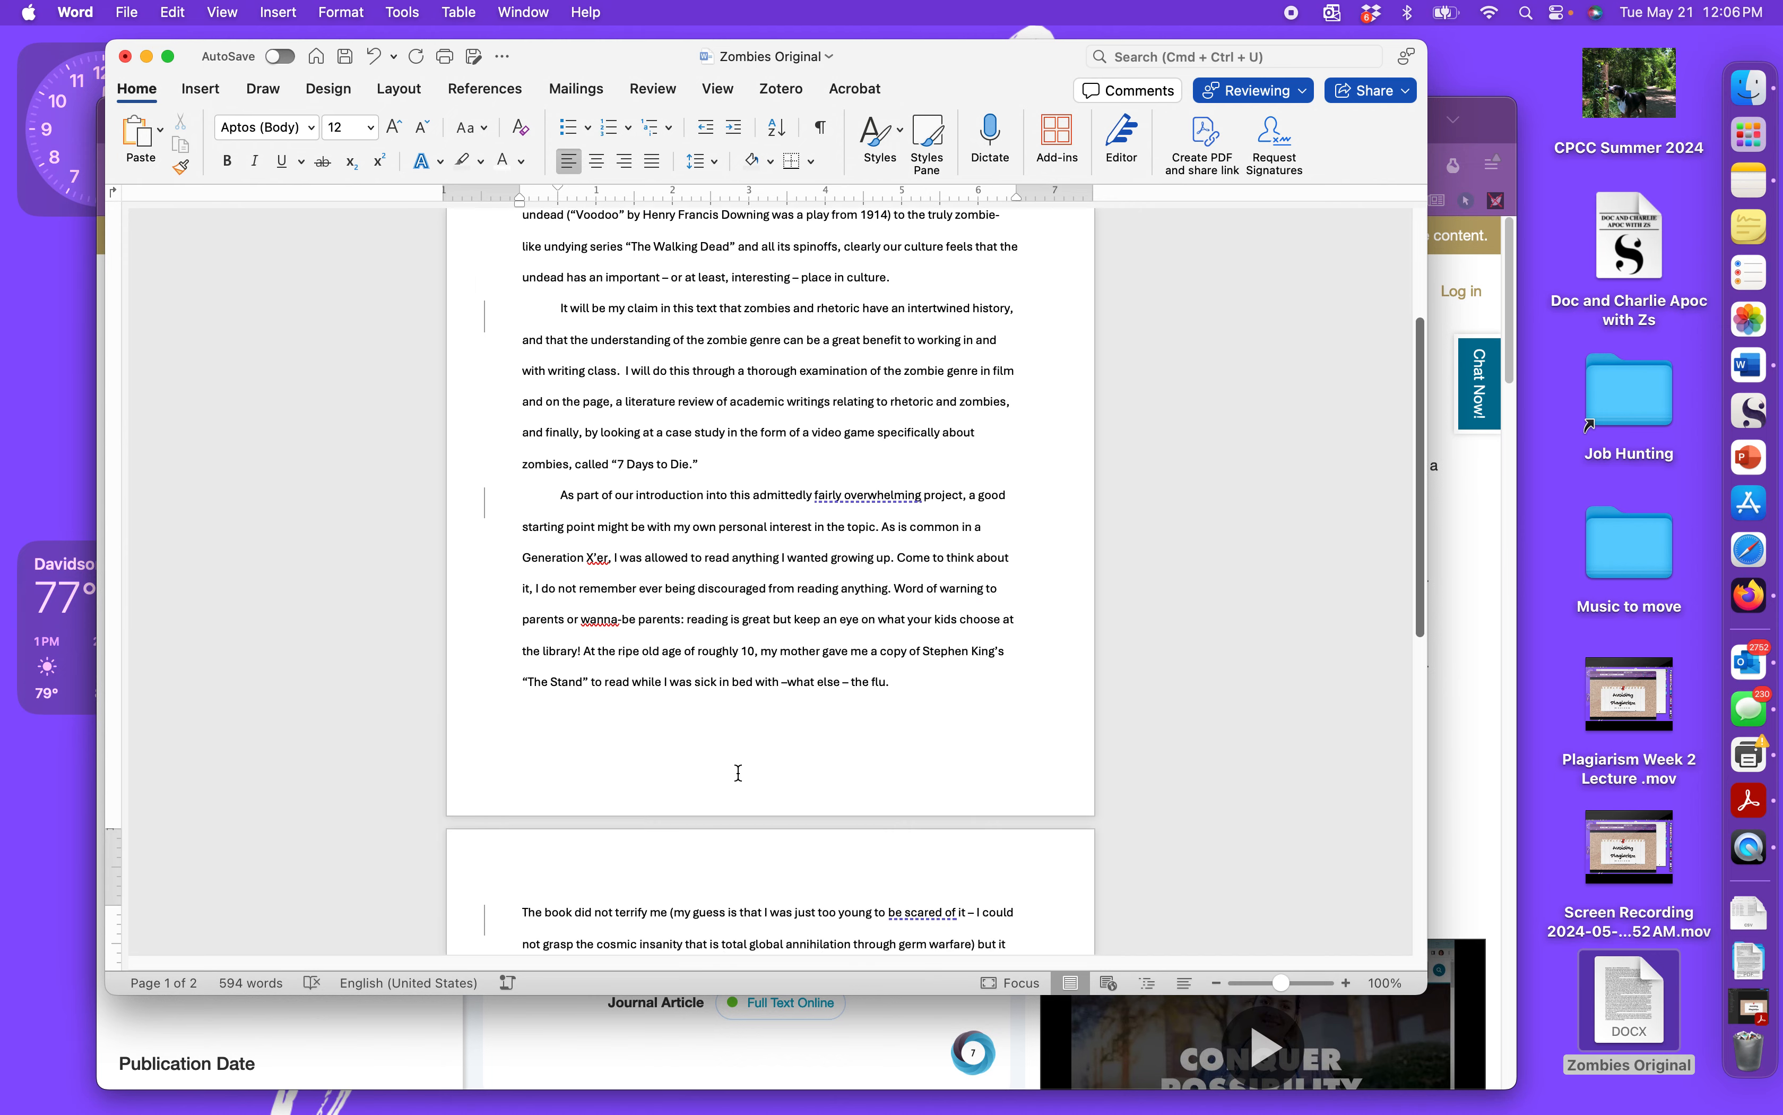
pyautogui.scroll(-5, 739, 772)
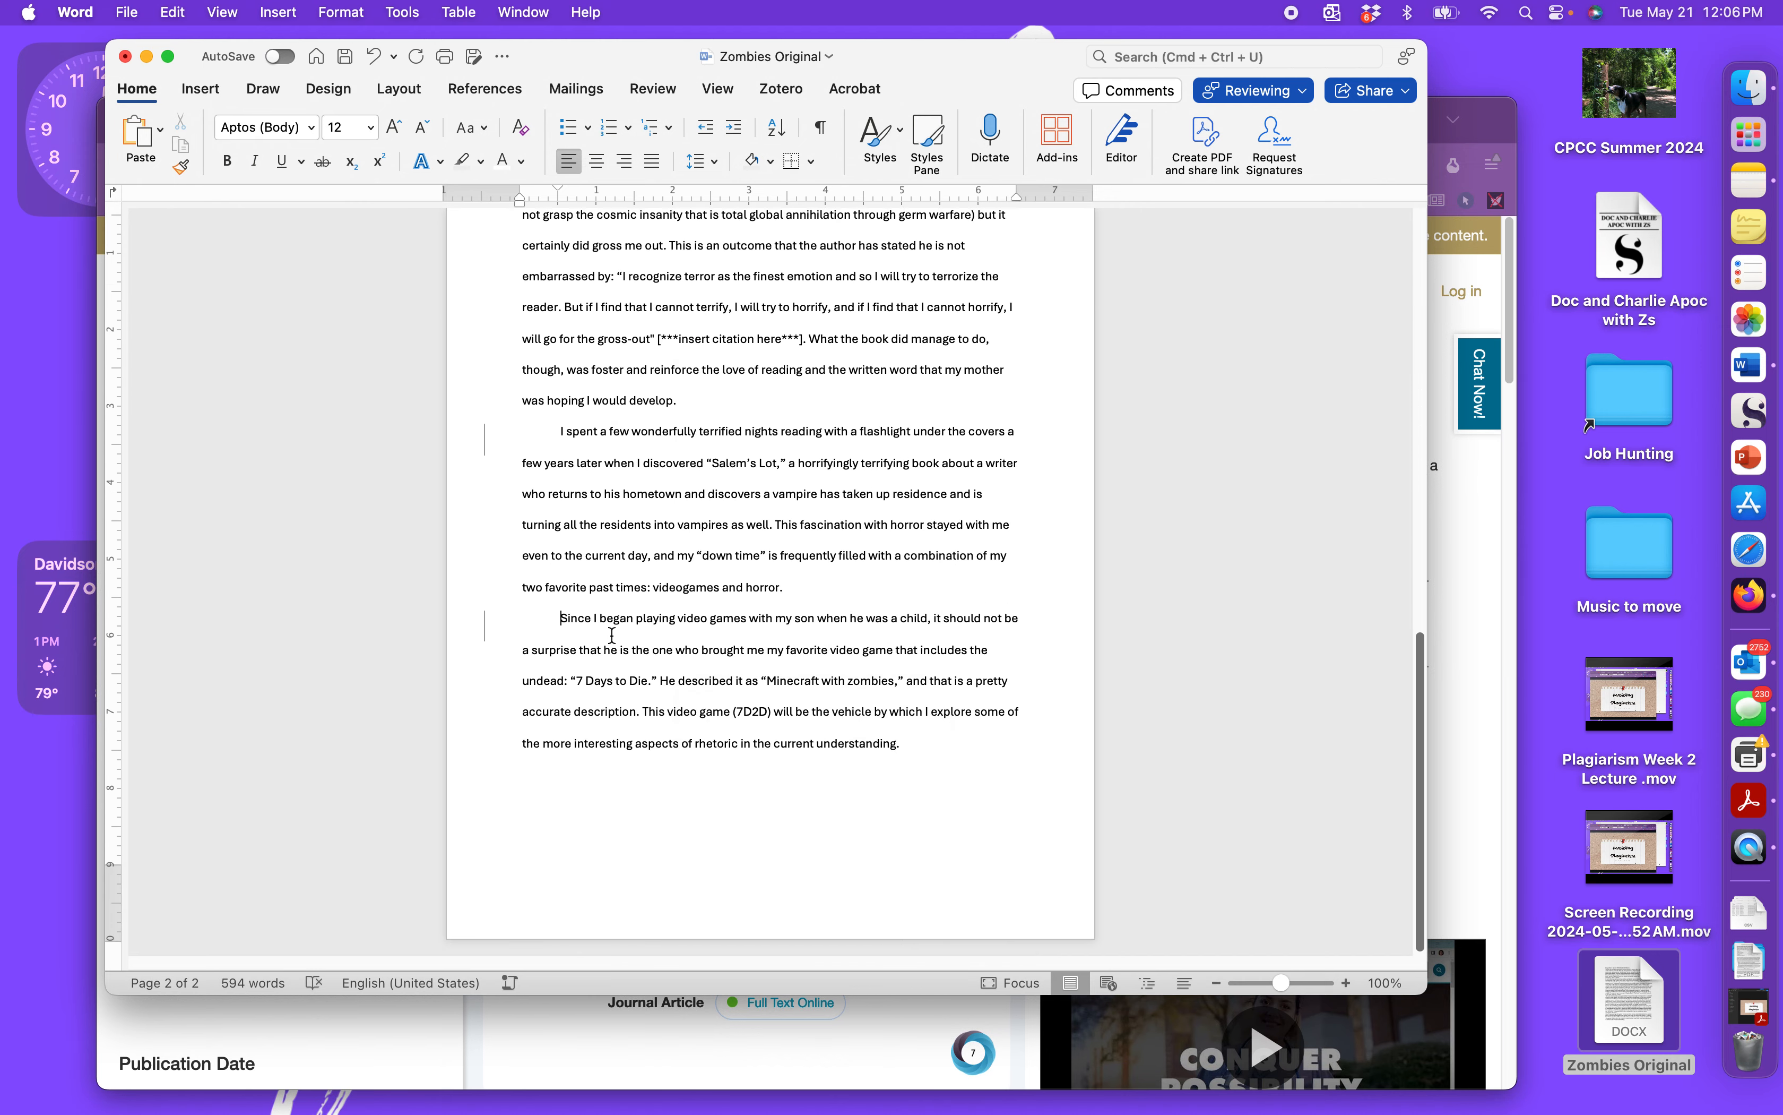
pyautogui.scroll(15, 658, 633)
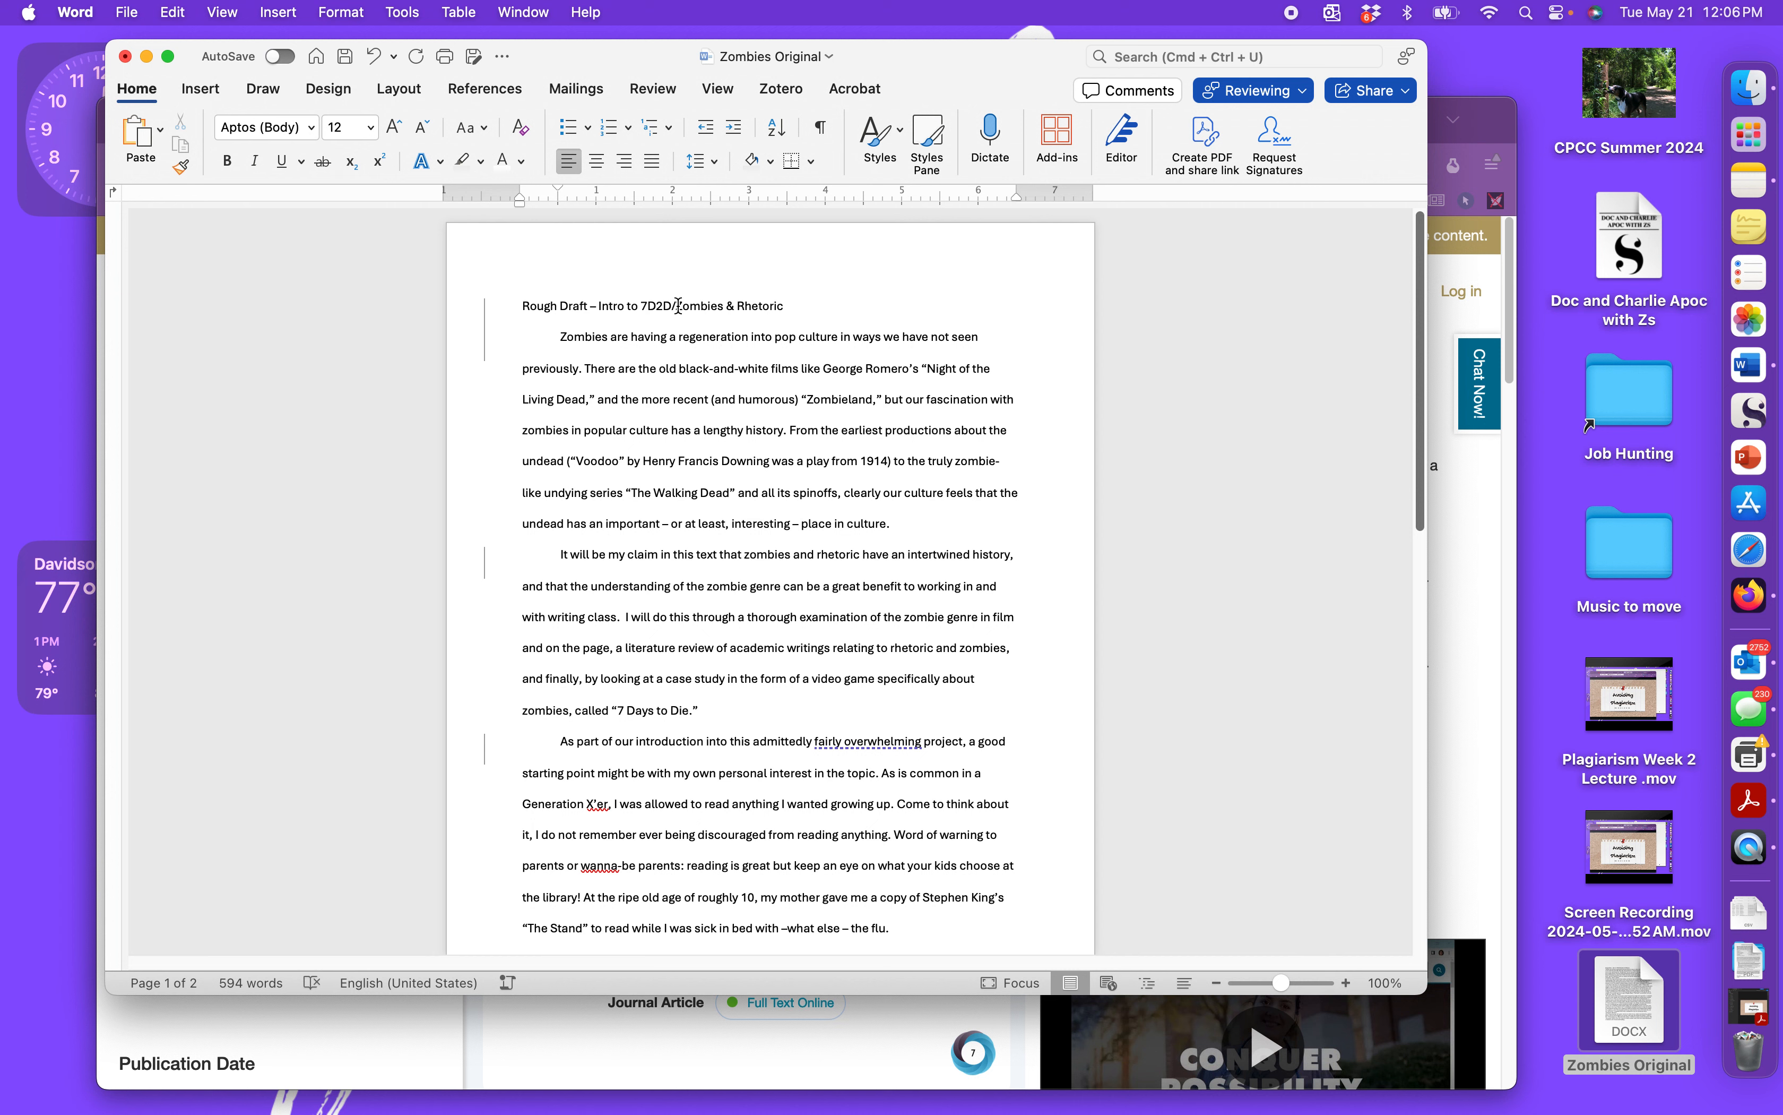
pyautogui.moveTo(678, 305); pyautogui.dragTo(457, 305)
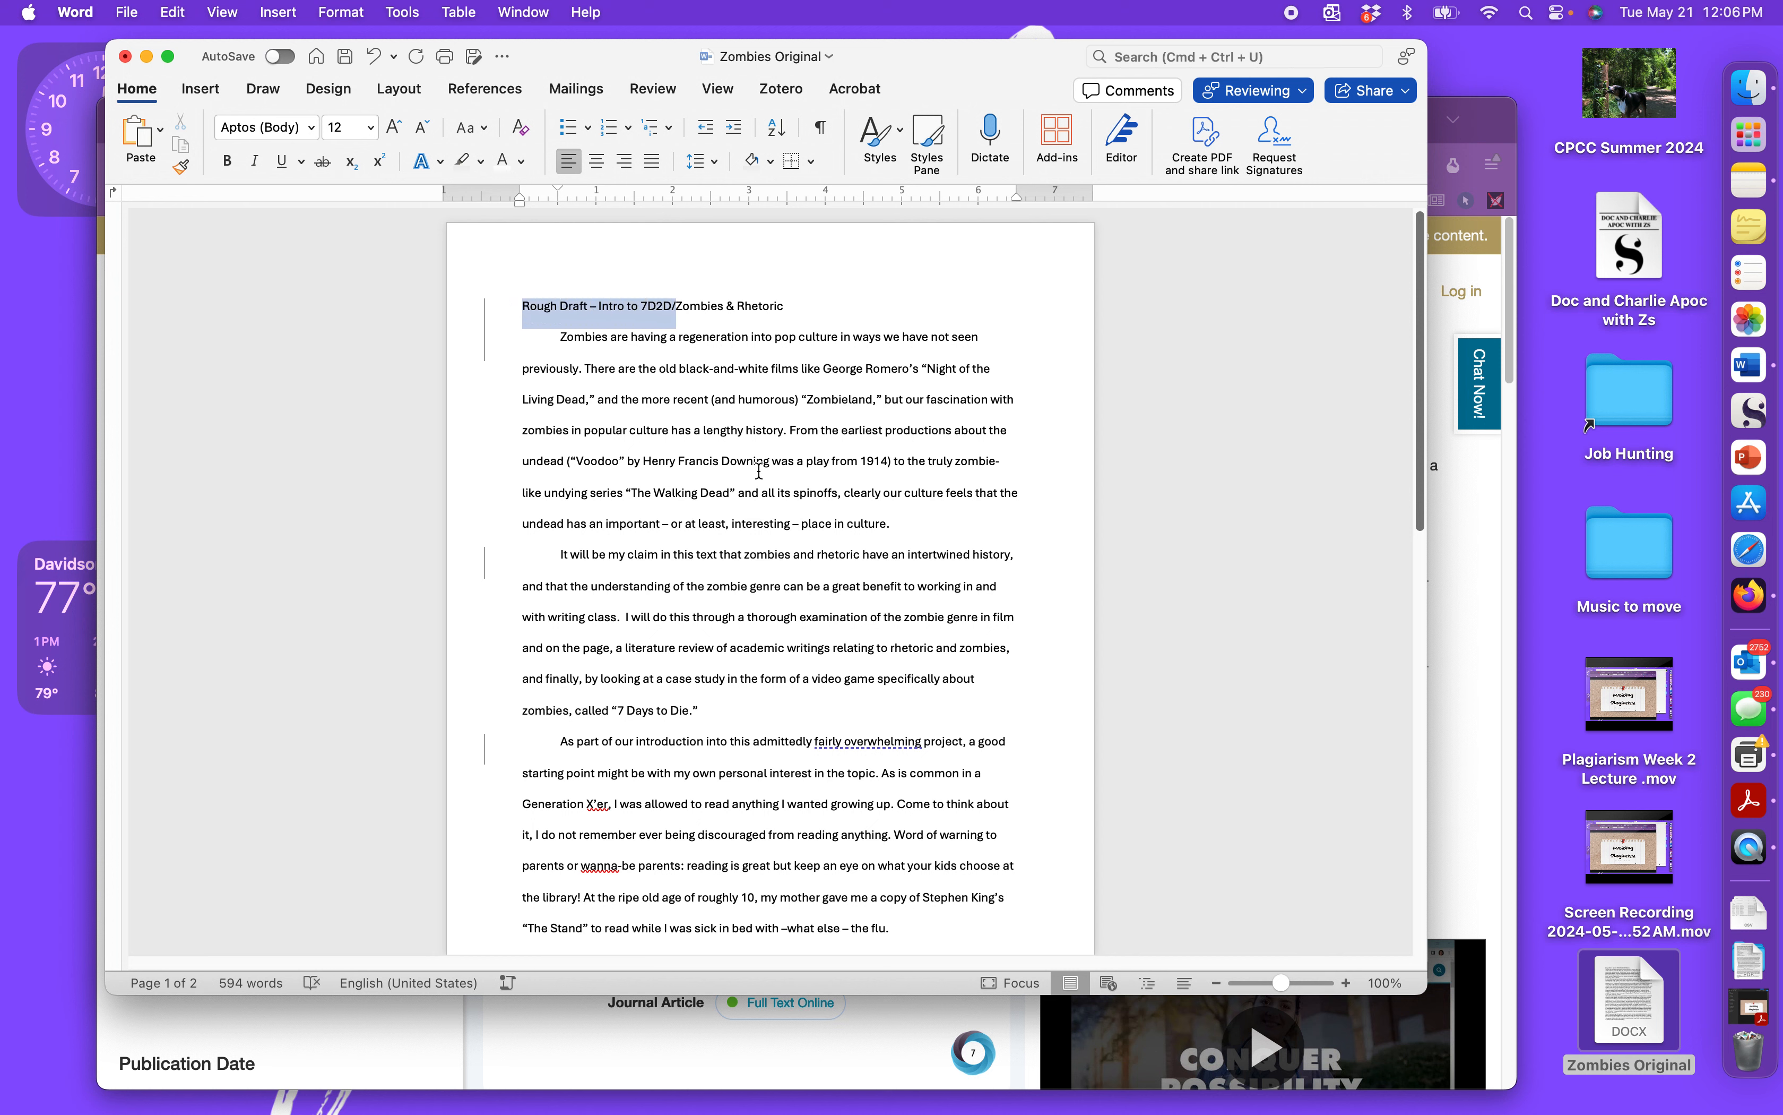
pyautogui.press('Delete')
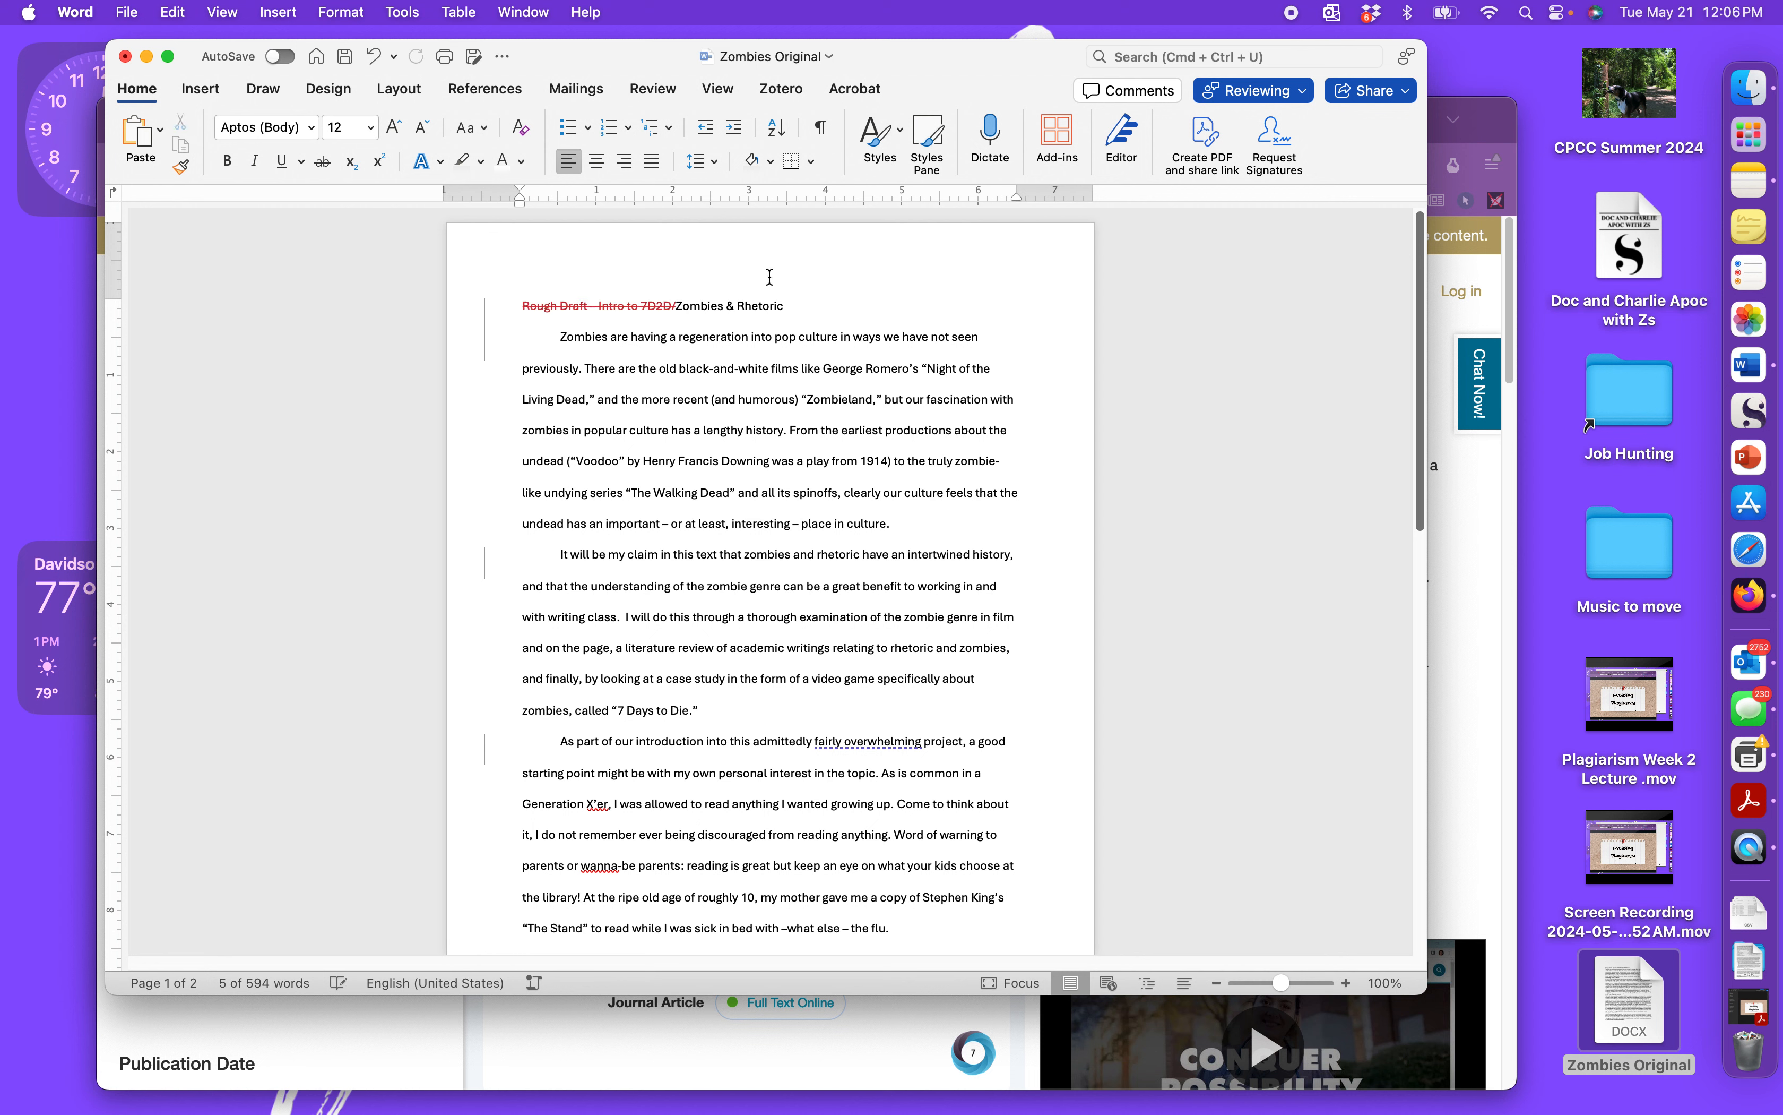
pyautogui.click(596, 161)
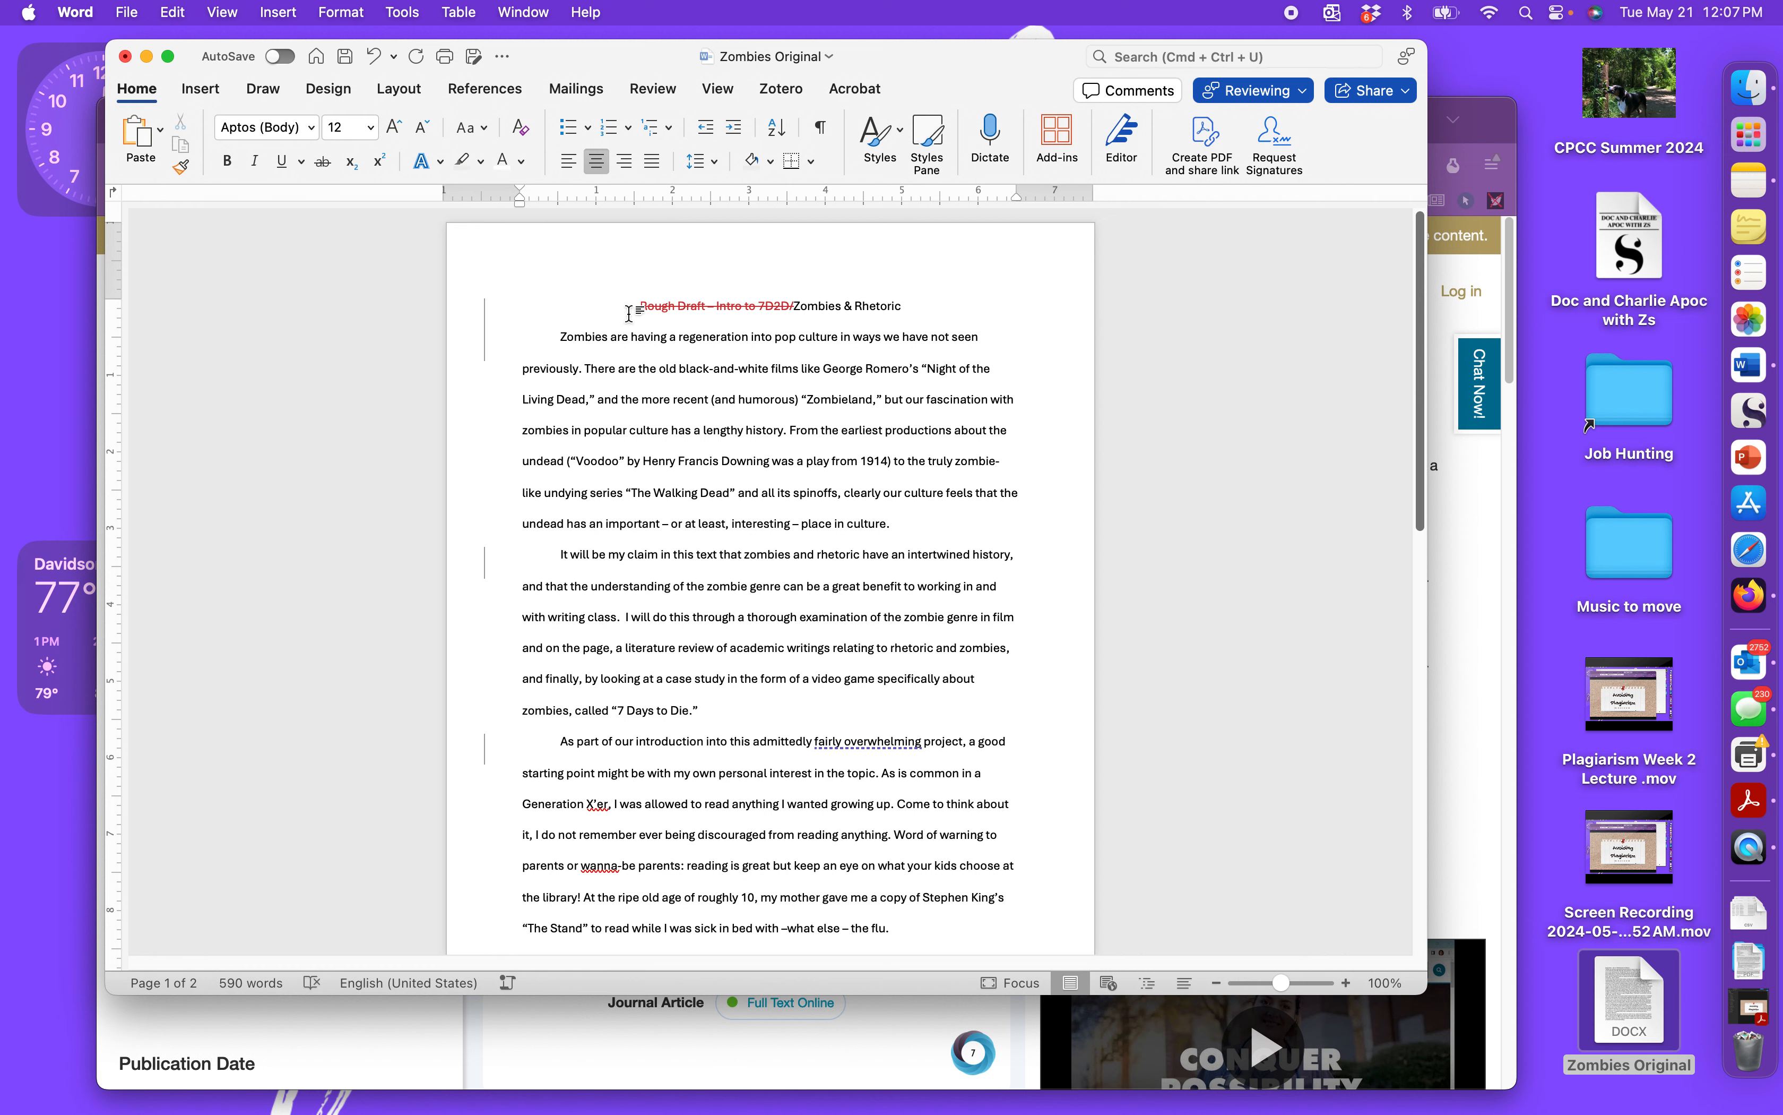
# Add left-aligned heading lines above the title with the student's name, the instructor's name, "ENG 111" and "May 21, 2024".
pyautogui.press('Return')
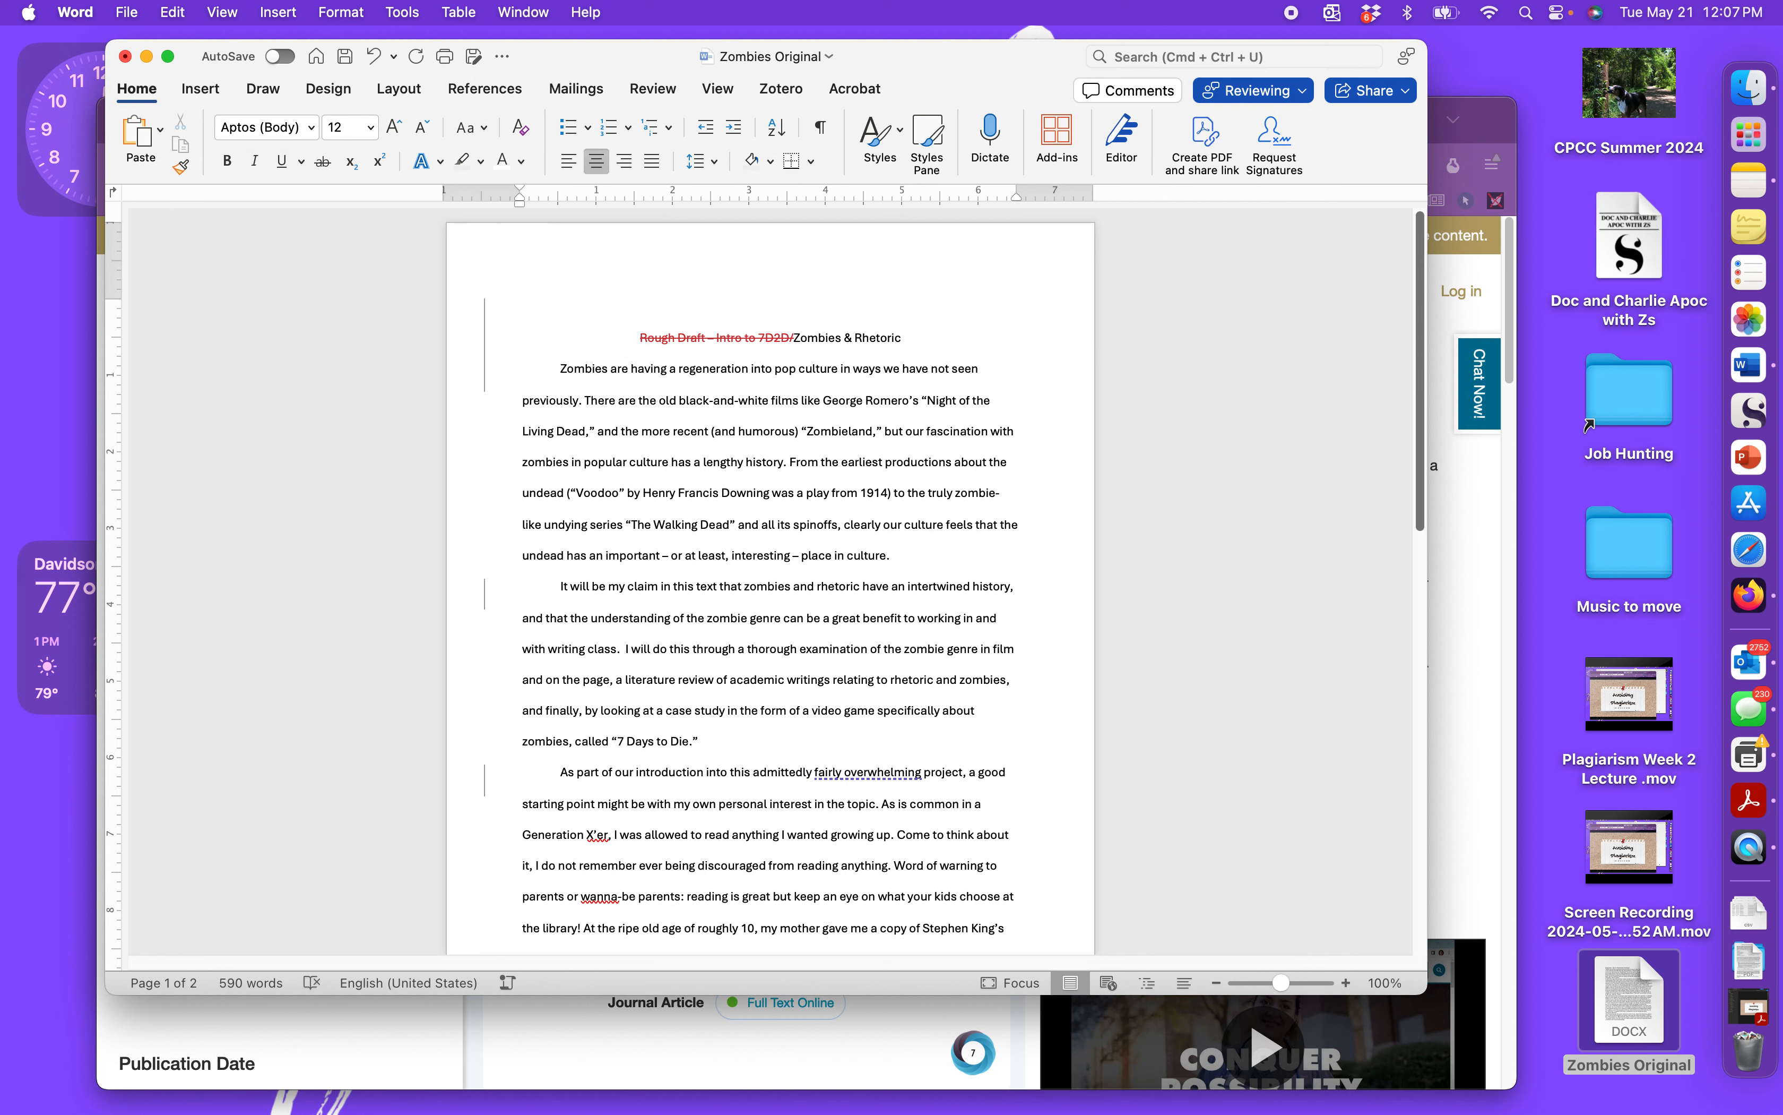
pyautogui.click(568, 161)
pyautogui.write('Sally Student')
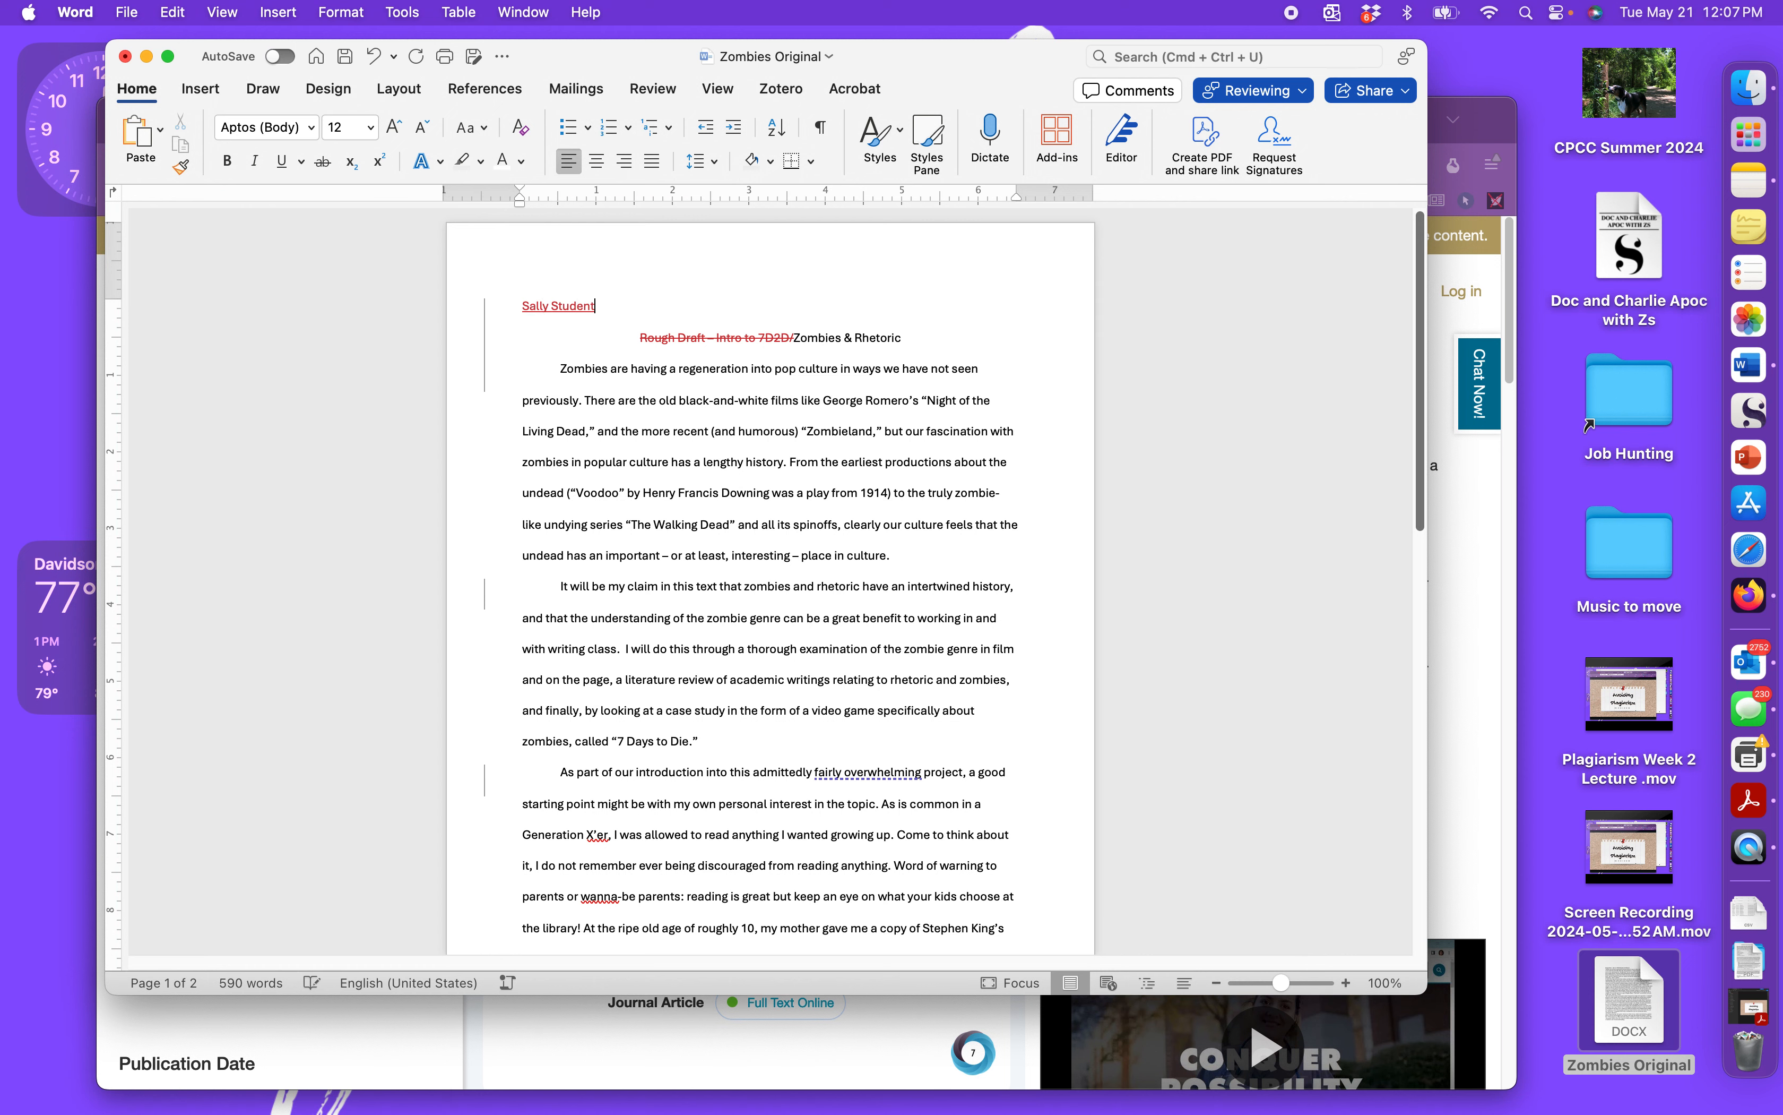
pyautogui.press('Return')
pyautogui.write('Ms. Knudson')
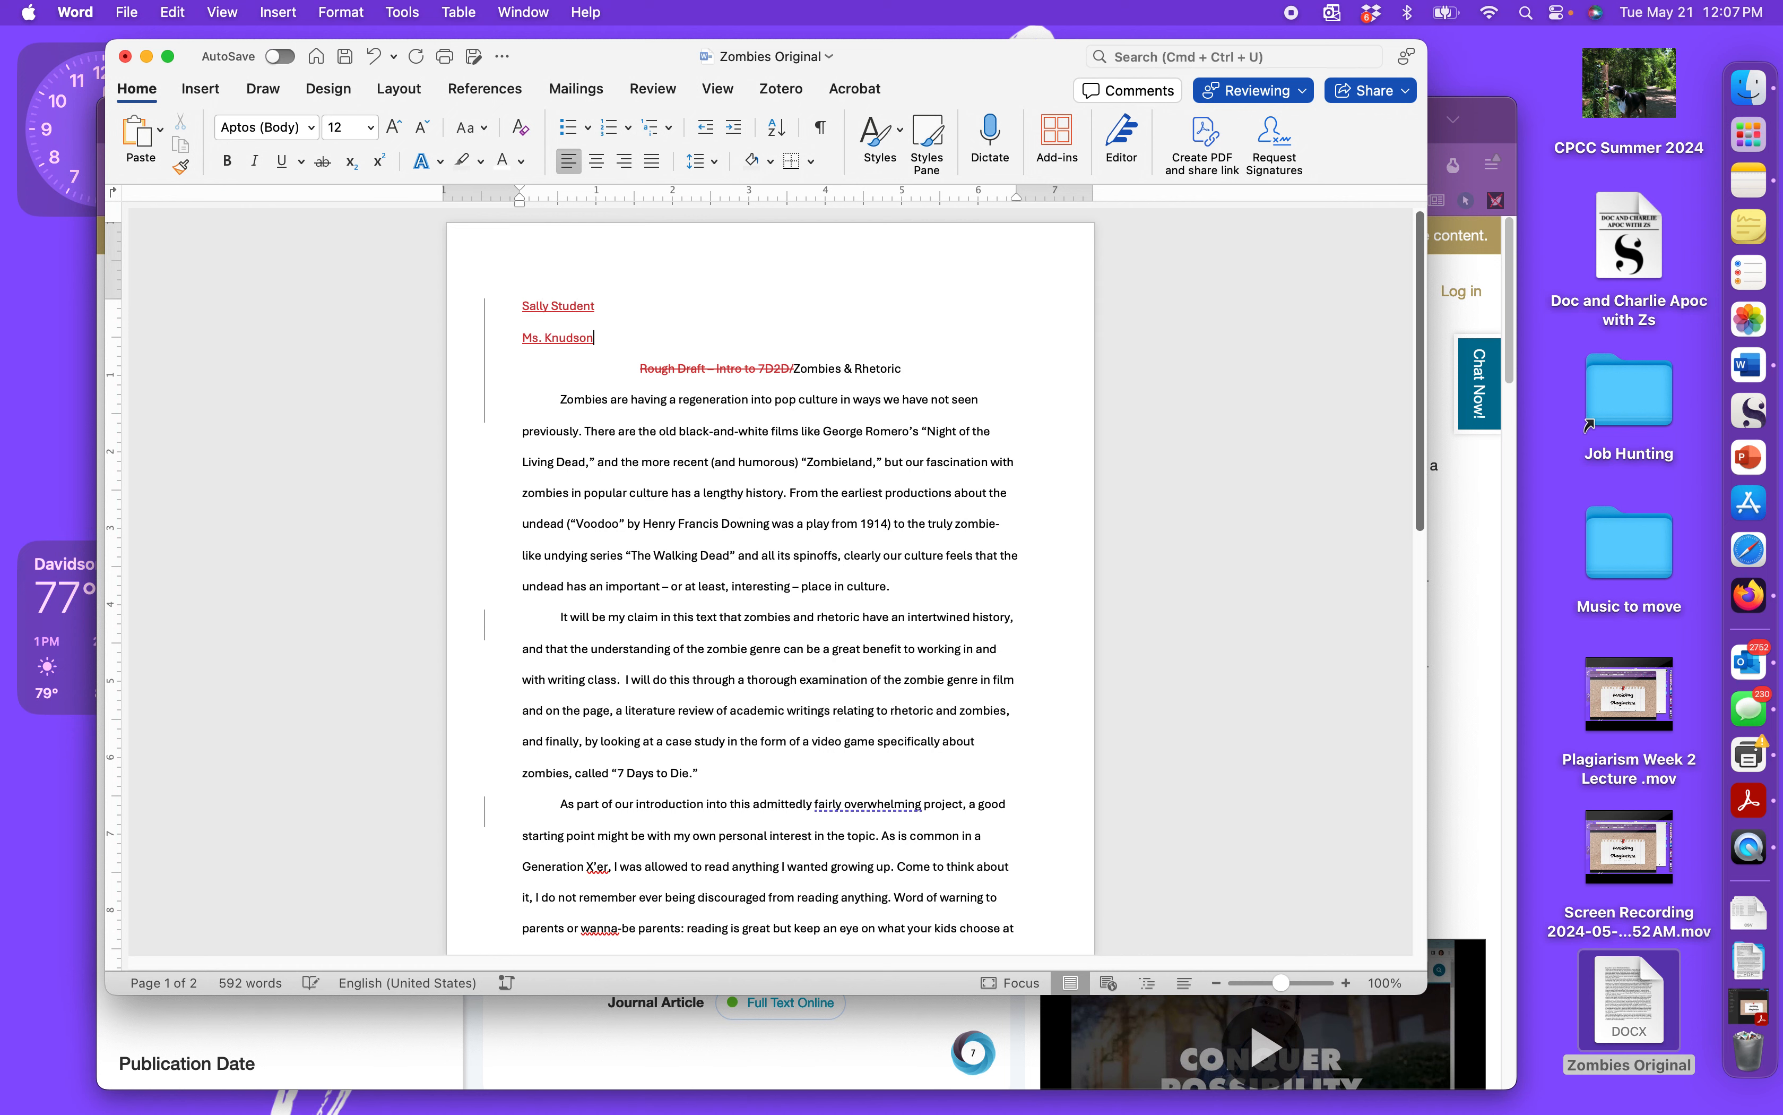
pyautogui.press('Return')
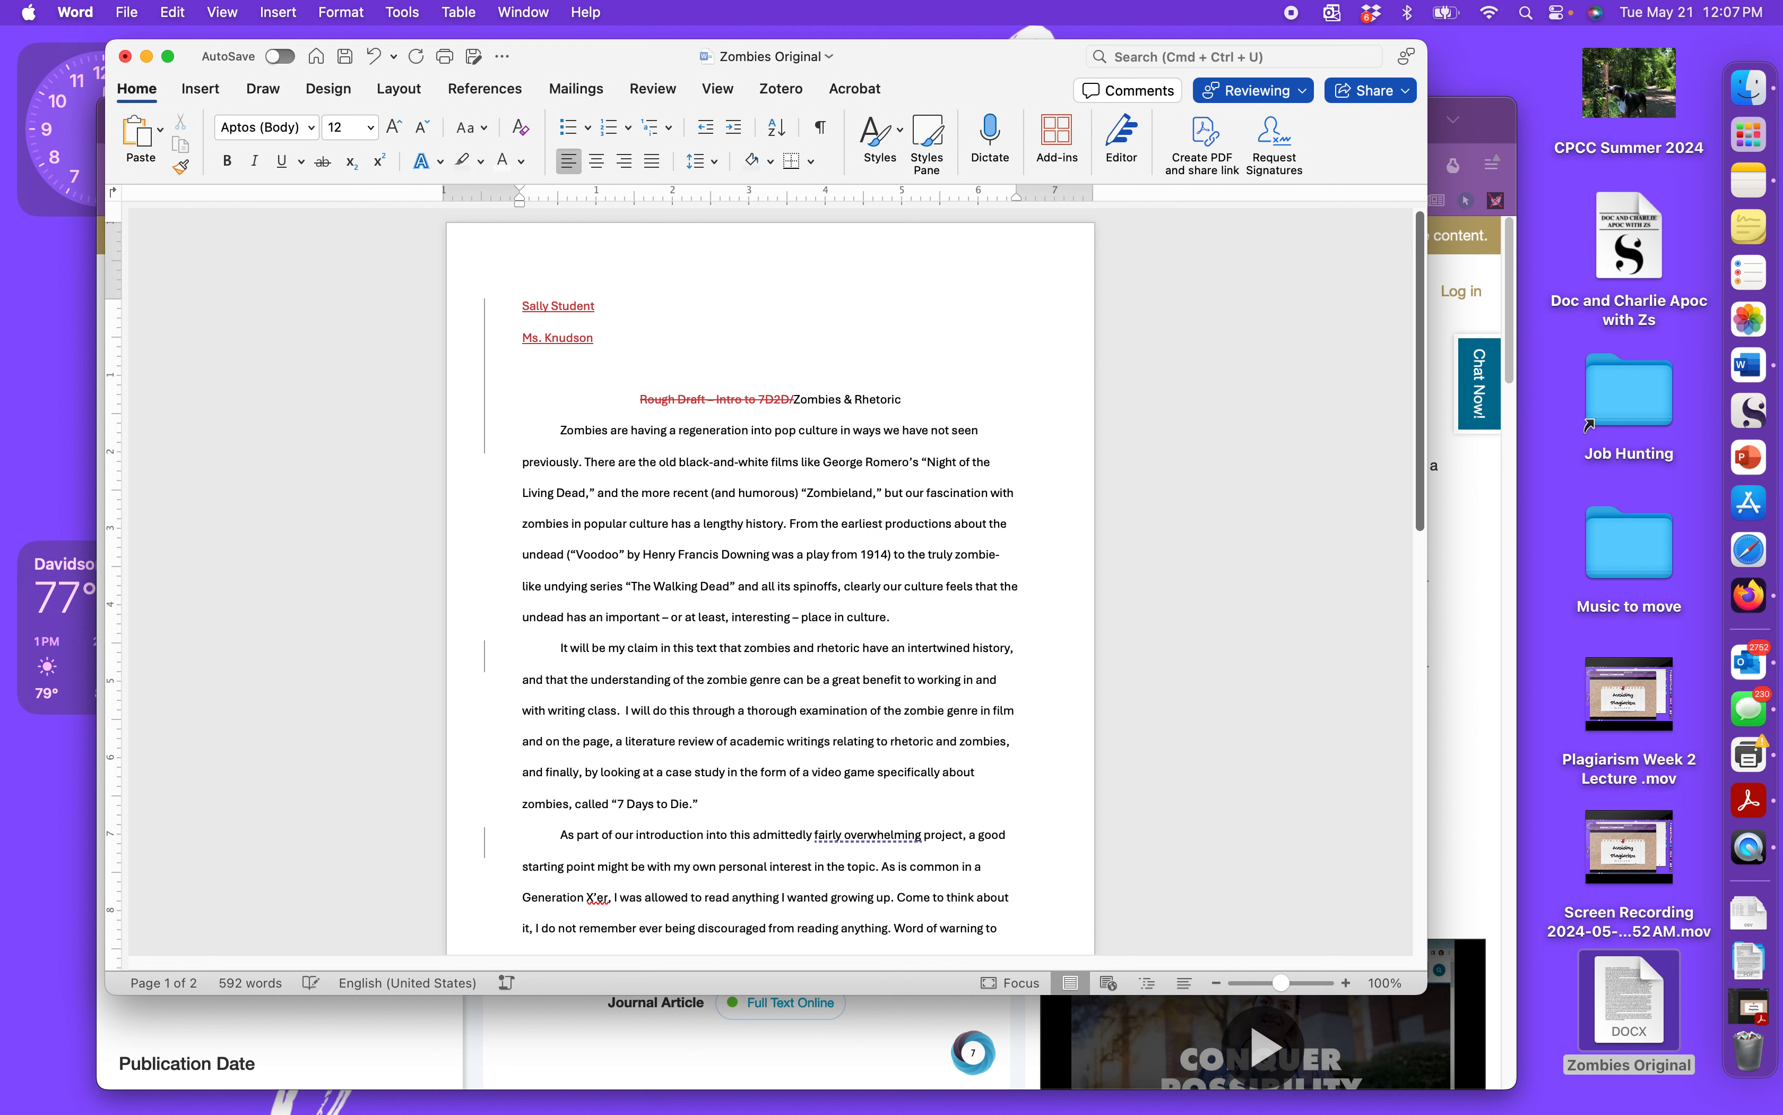
pyautogui.write('ENG 111')
pyautogui.press('Return')
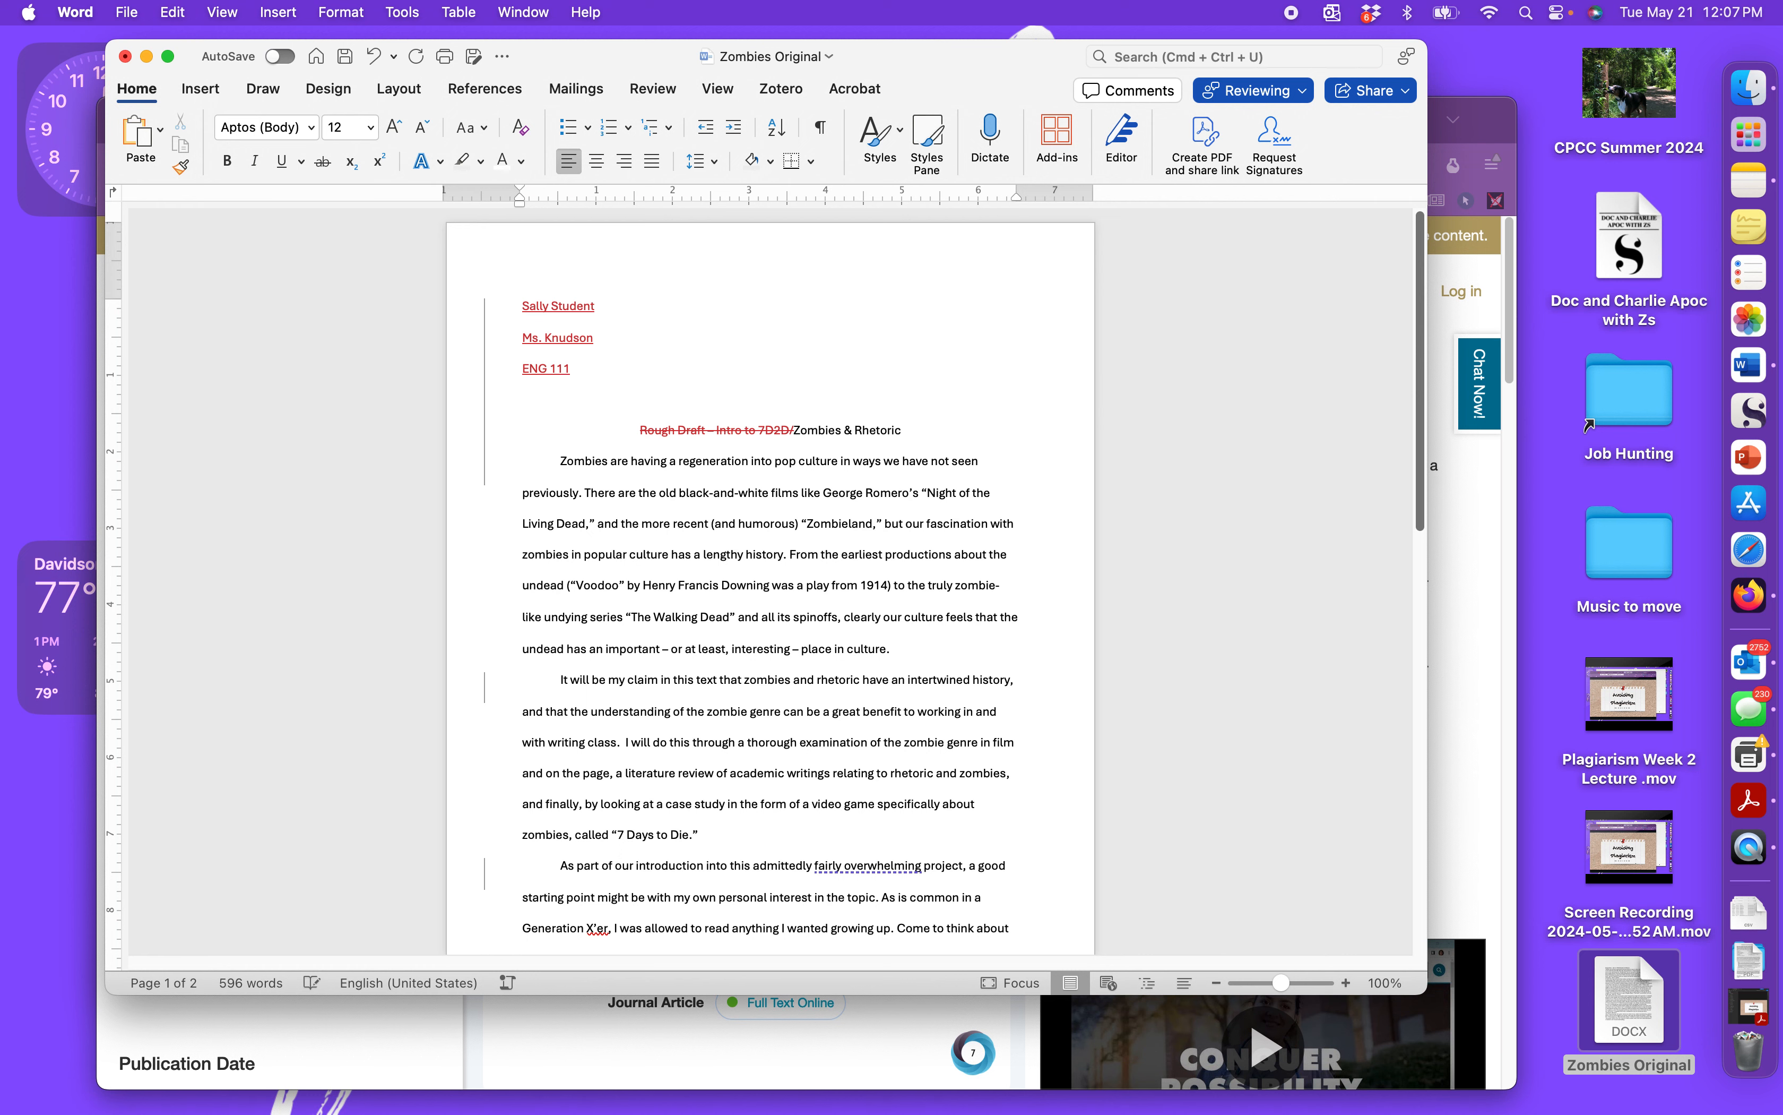
pyautogui.write('May')
pyautogui.press('Return')
pyautogui.click(560, 471)
# Insert a Blank header and replace its placeholder with the student's last name.
pyautogui.click(197, 87)
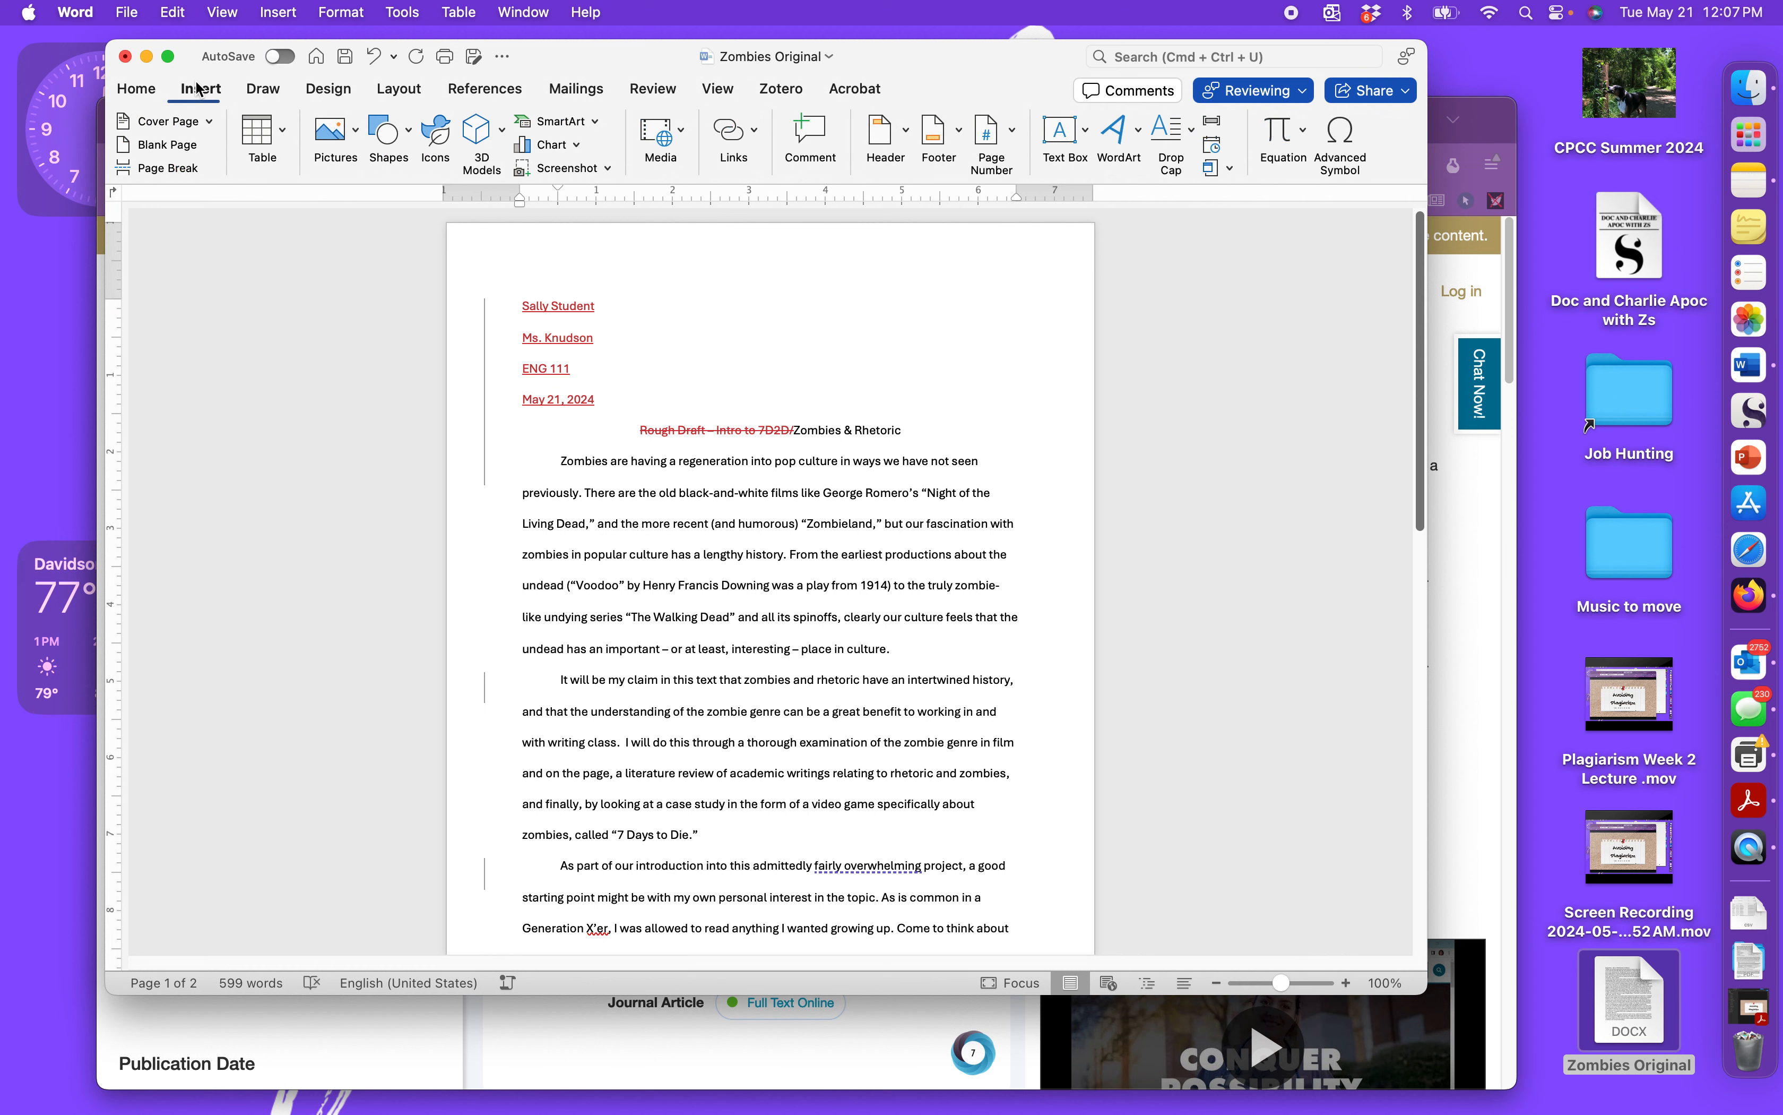
pyautogui.click(891, 137)
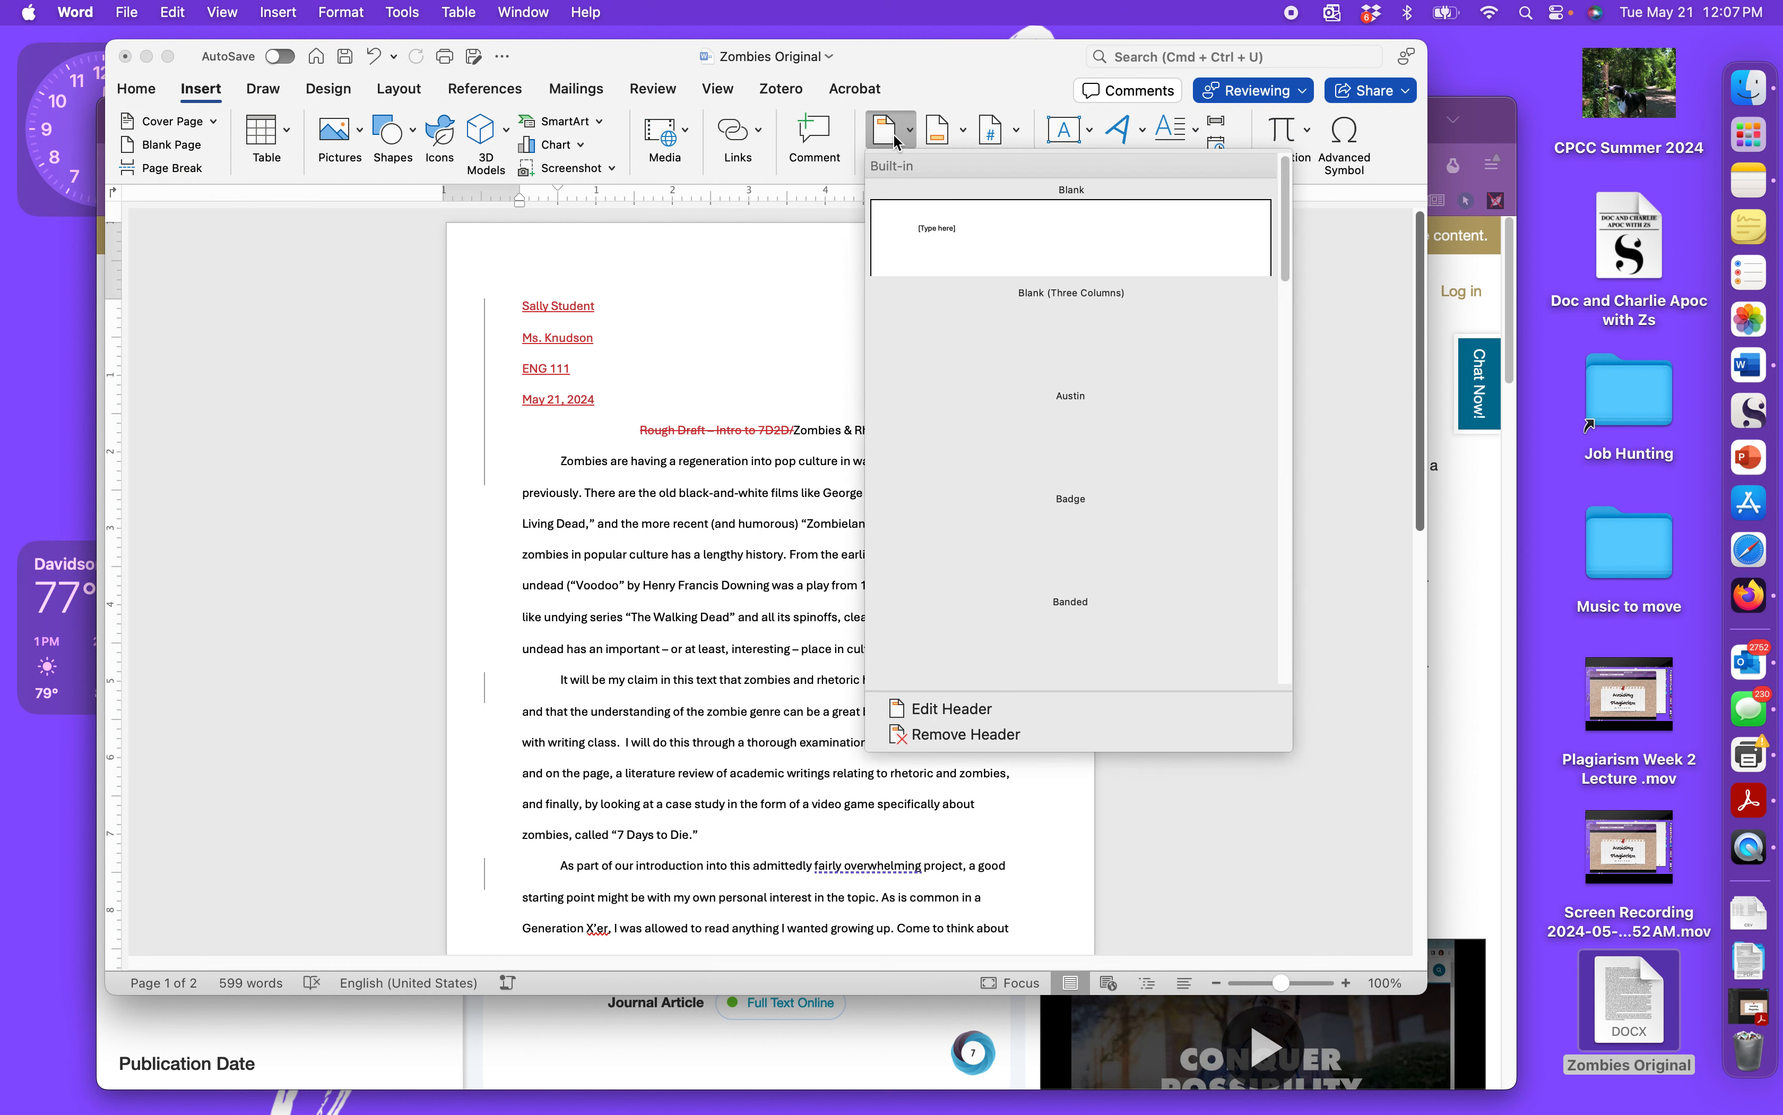
pyautogui.click(979, 240)
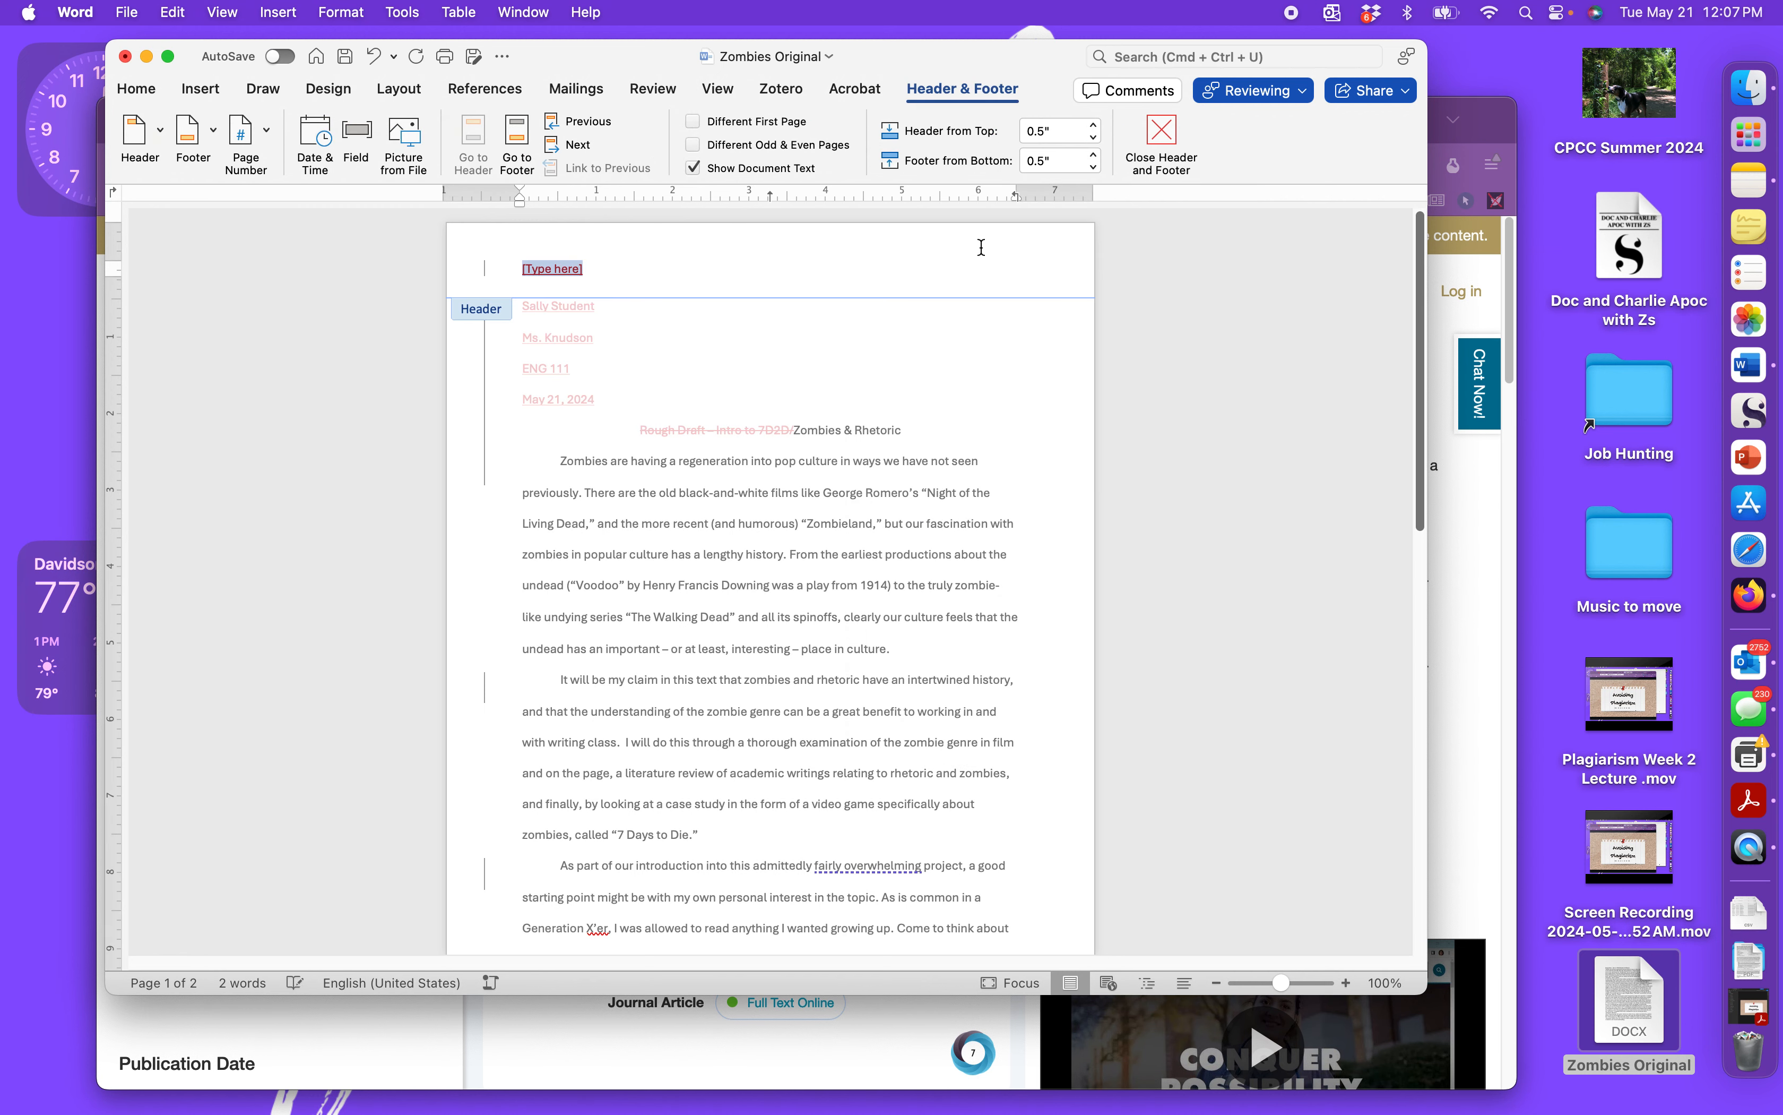
pyautogui.press('BackSpace')
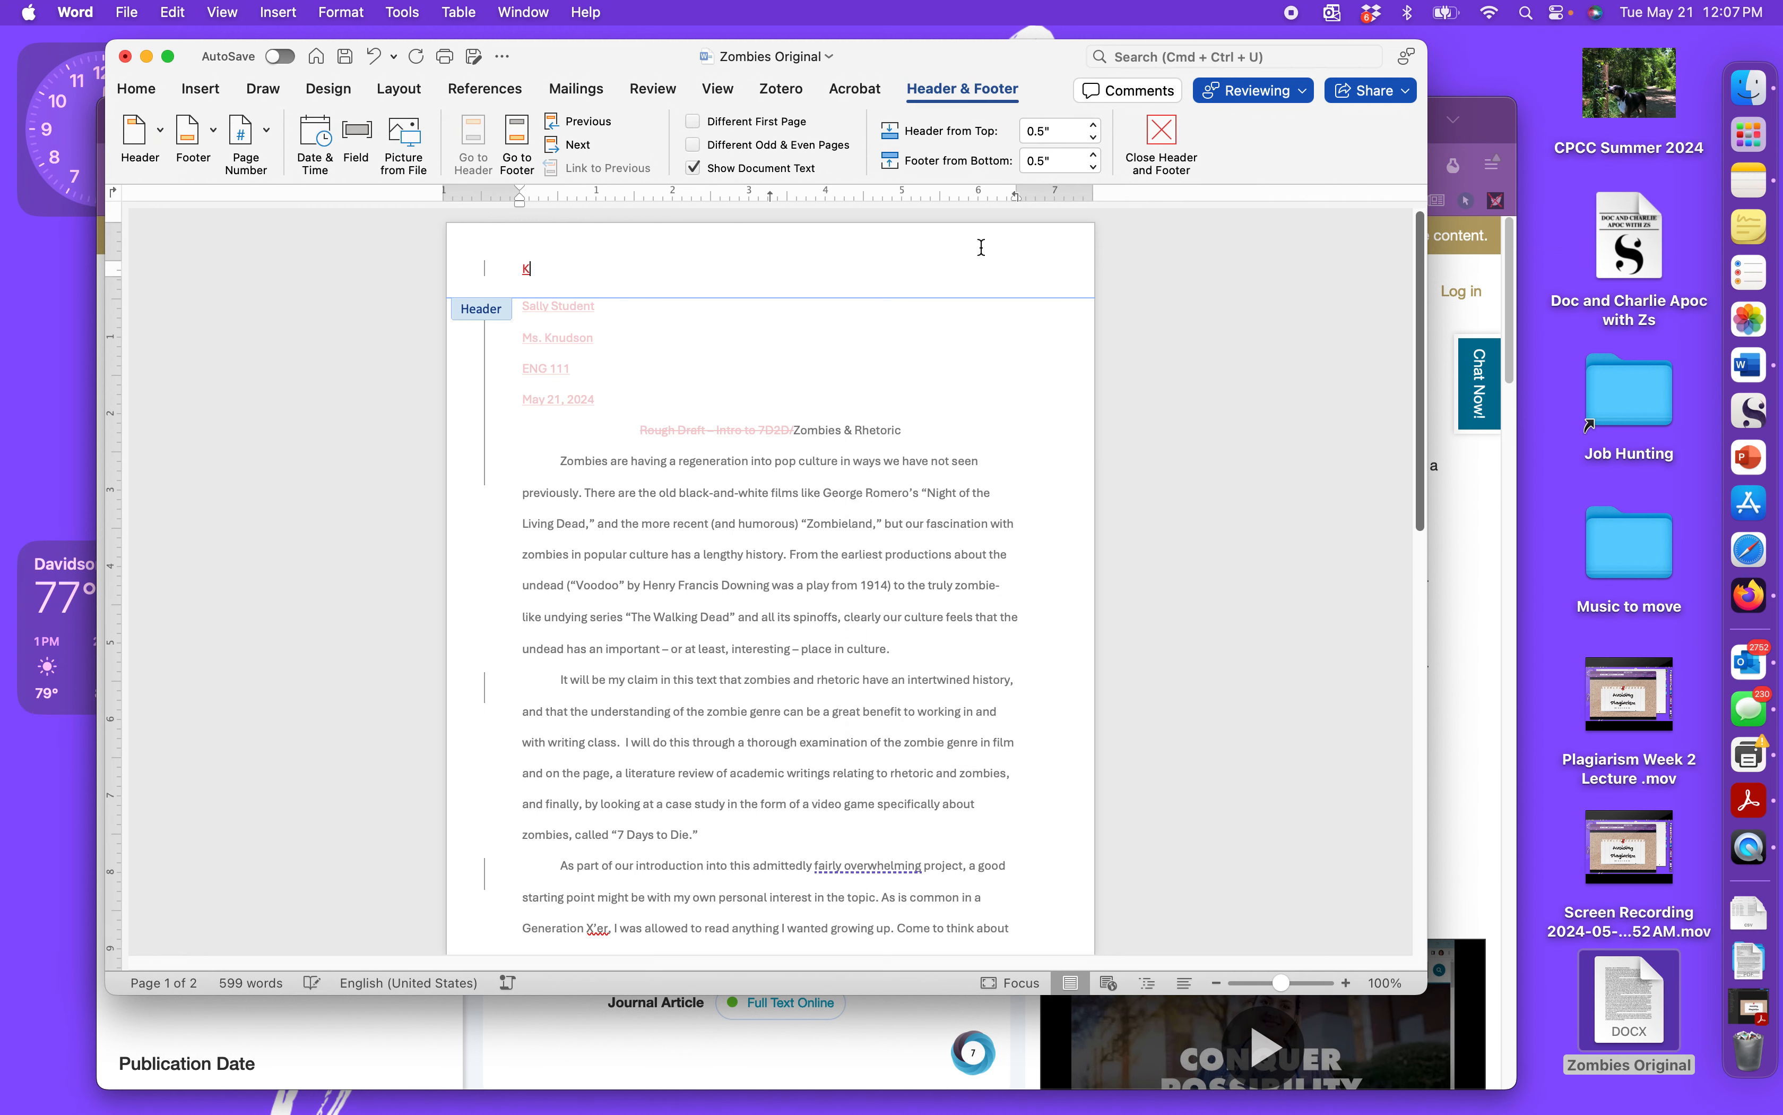
pyautogui.write('M')
pyautogui.press('BackSpace')
pyautogui.write('Student')
# Add a right-aligned page number to the header, including the first page, and right-align the last name beside it.
pyautogui.click(251, 151)
pyautogui.click(272, 165)
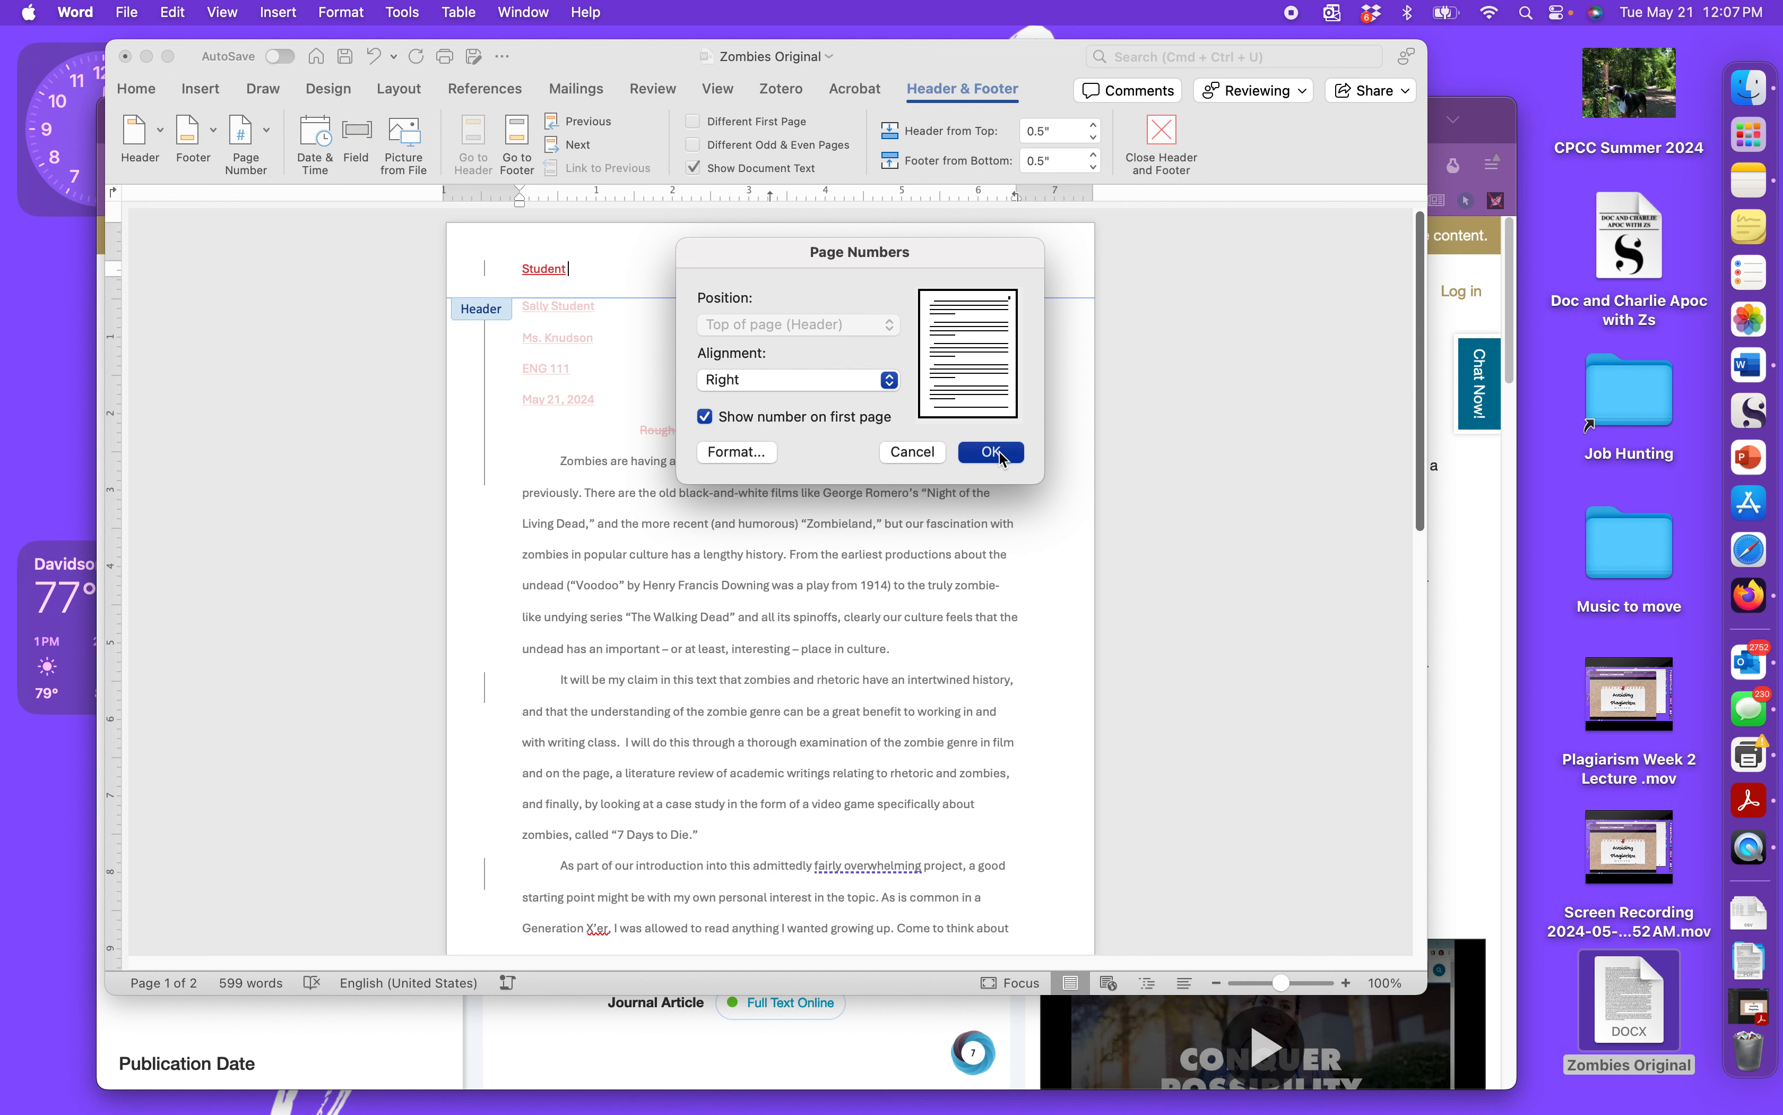
pyautogui.click(999, 451)
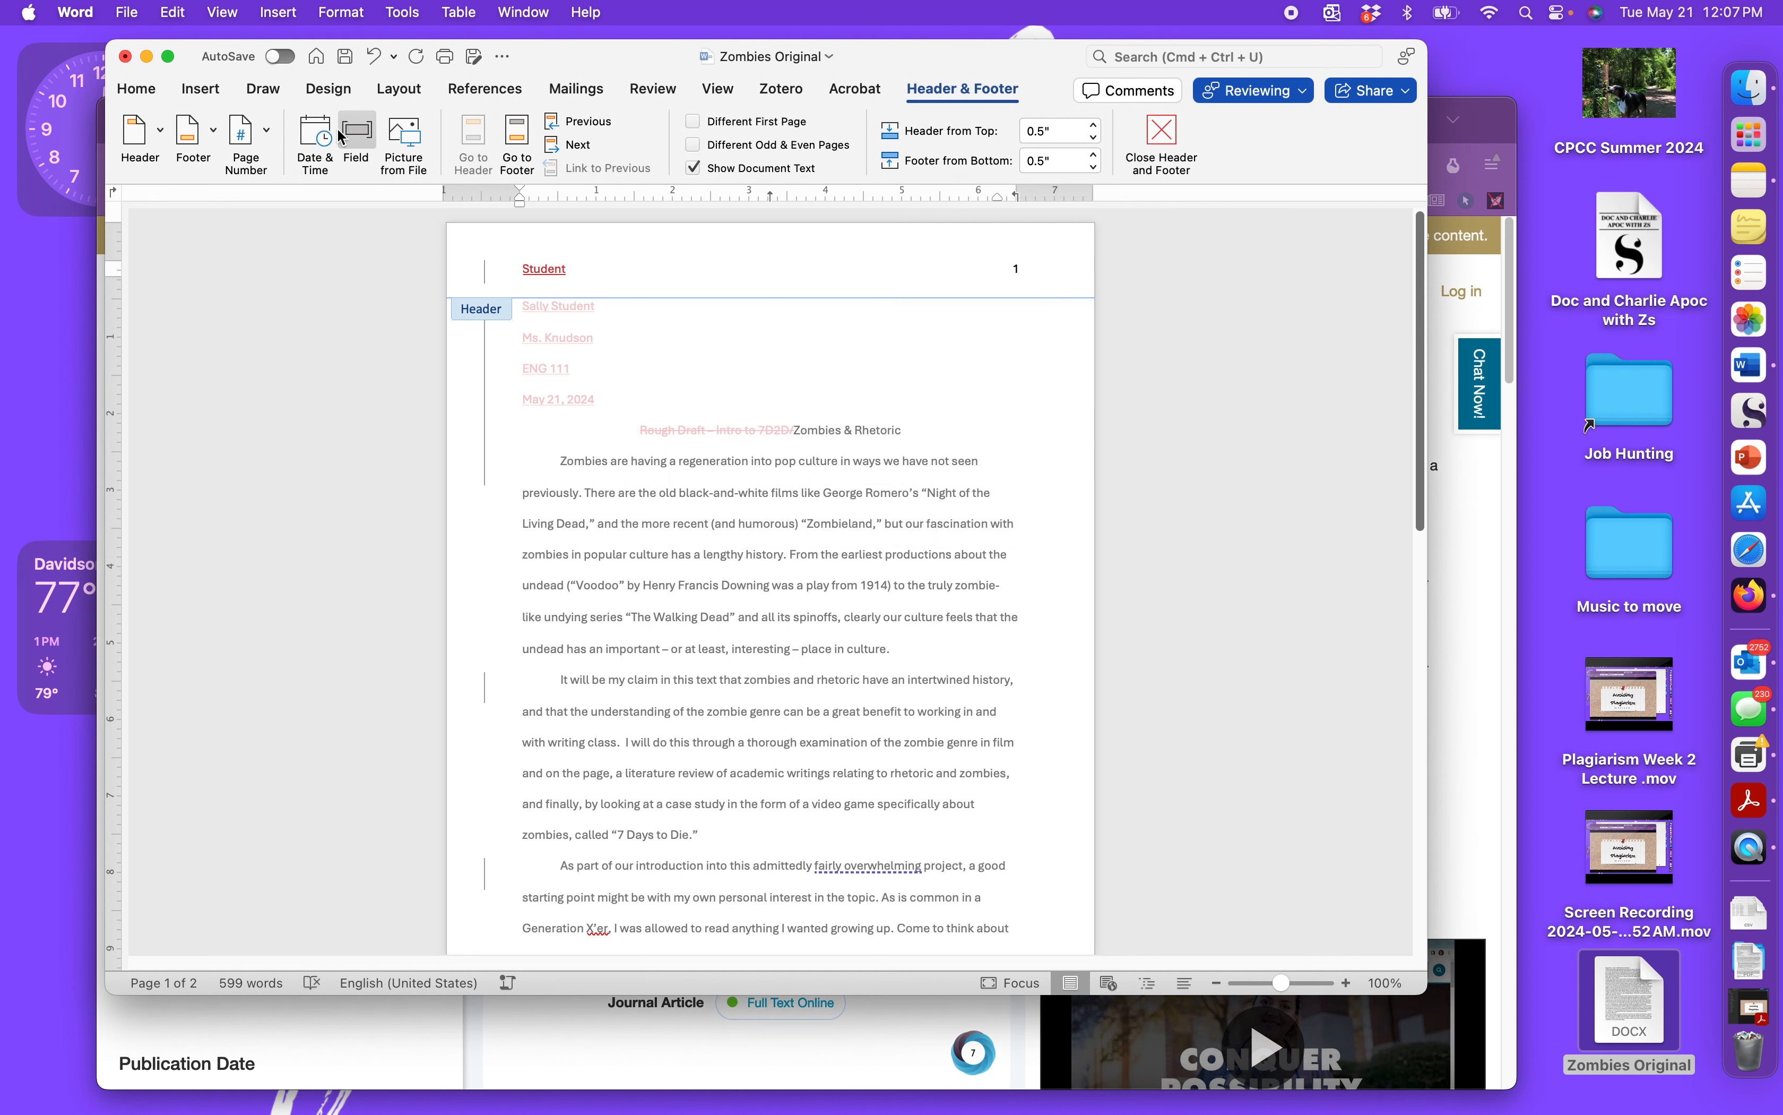
pyautogui.click(125, 92)
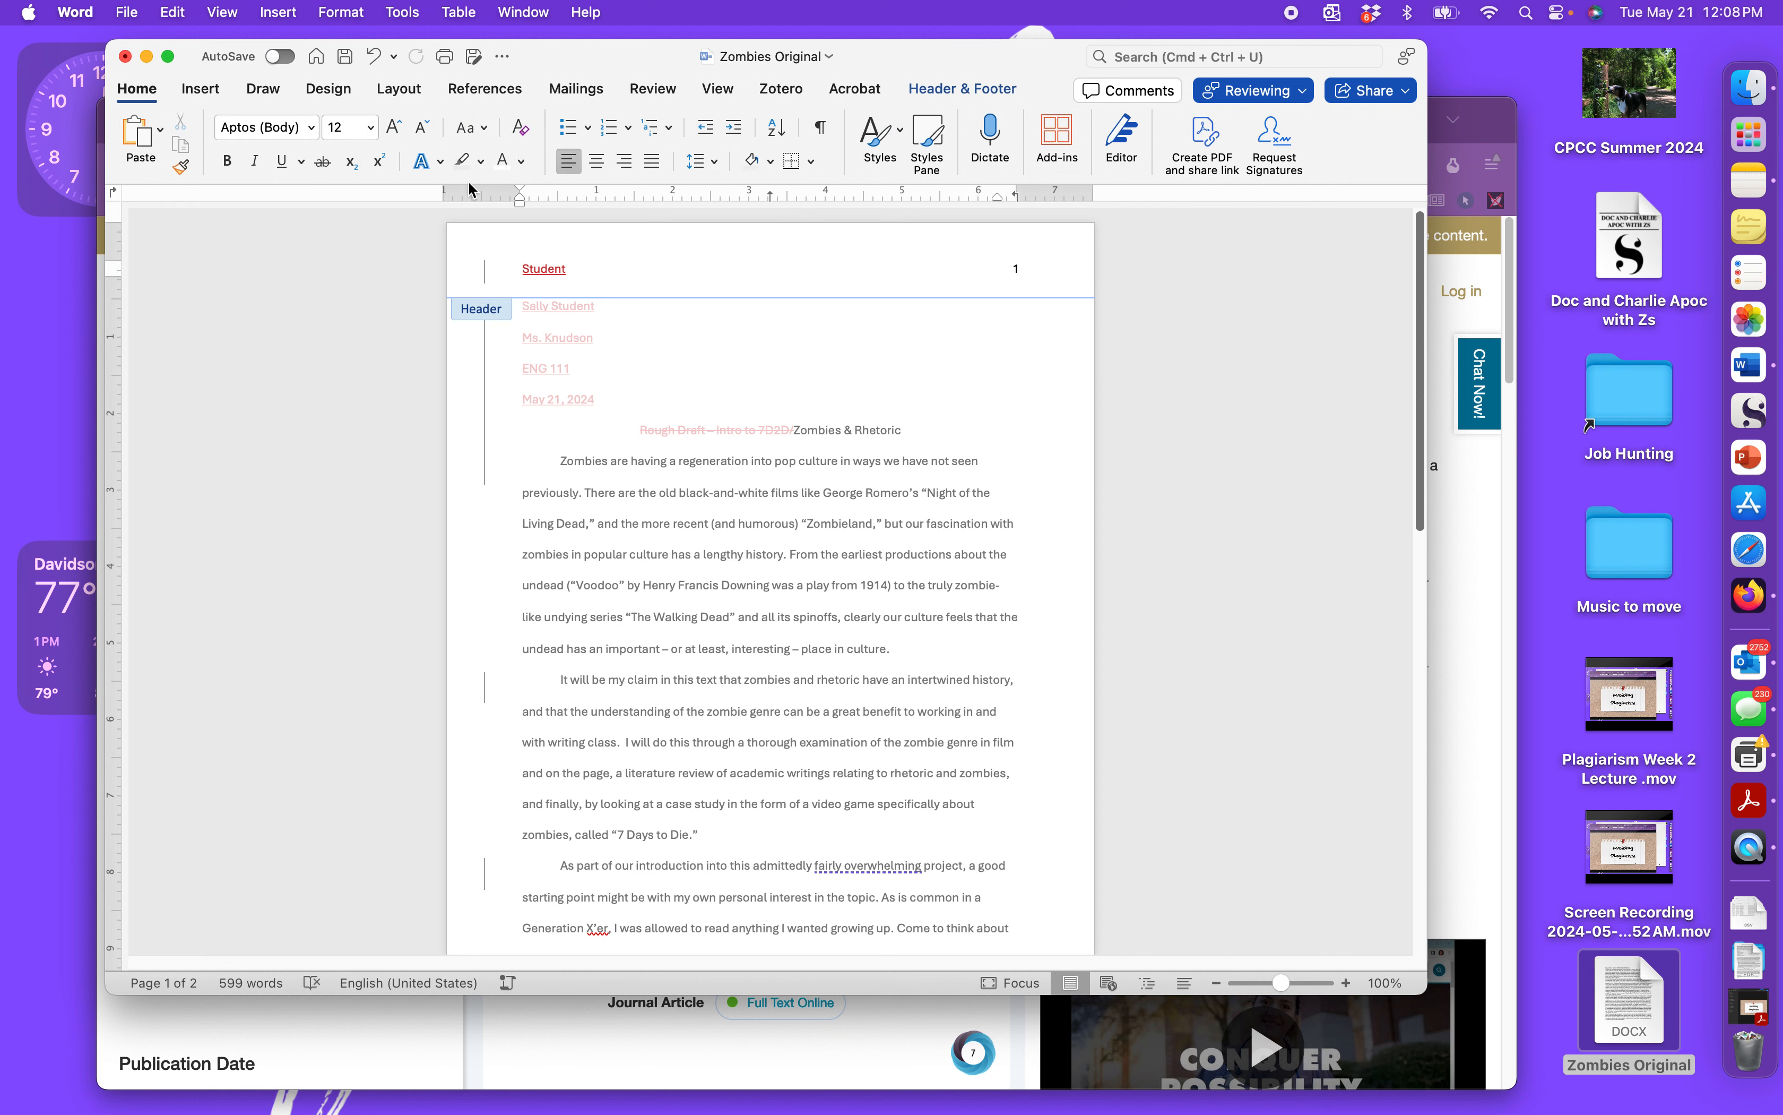
pyautogui.click(627, 163)
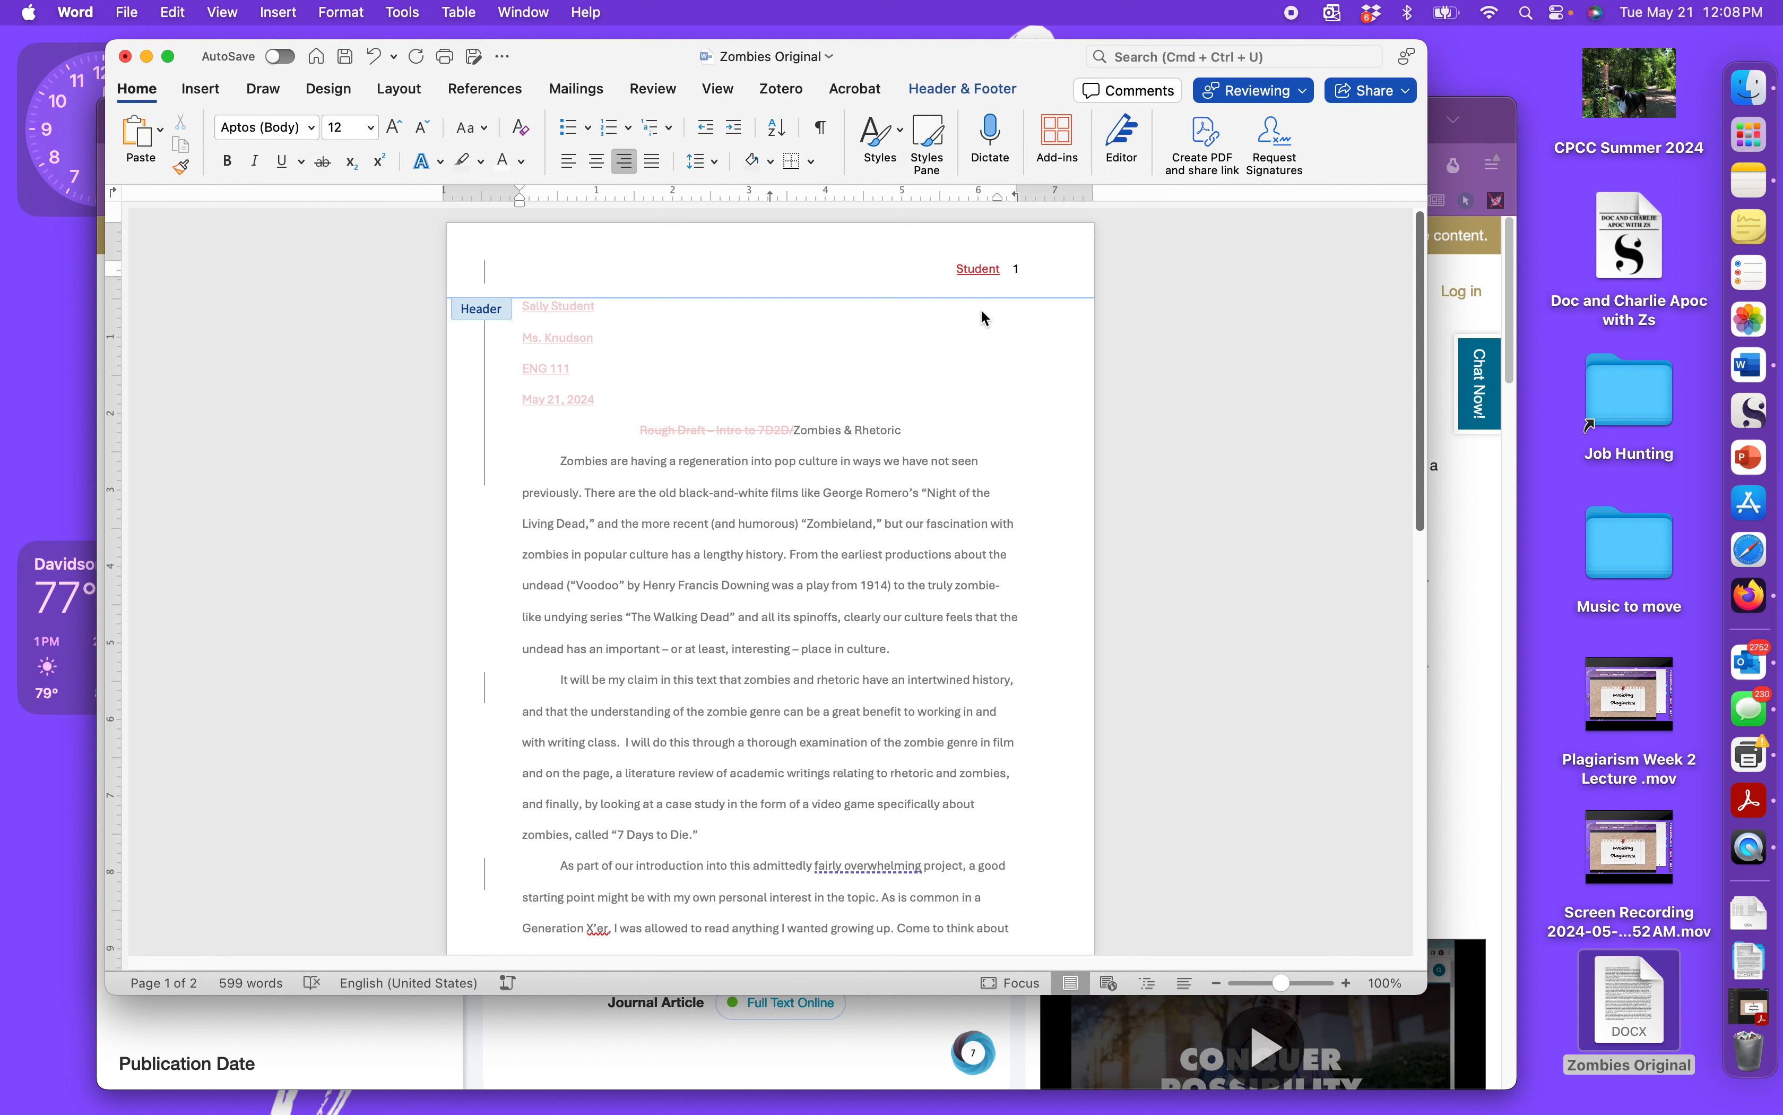
# Set the font of the last name in the header to Times New Roman.
pyautogui.moveTo(957, 269); pyautogui.dragTo(1011, 268)
pyautogui.click(312, 128)
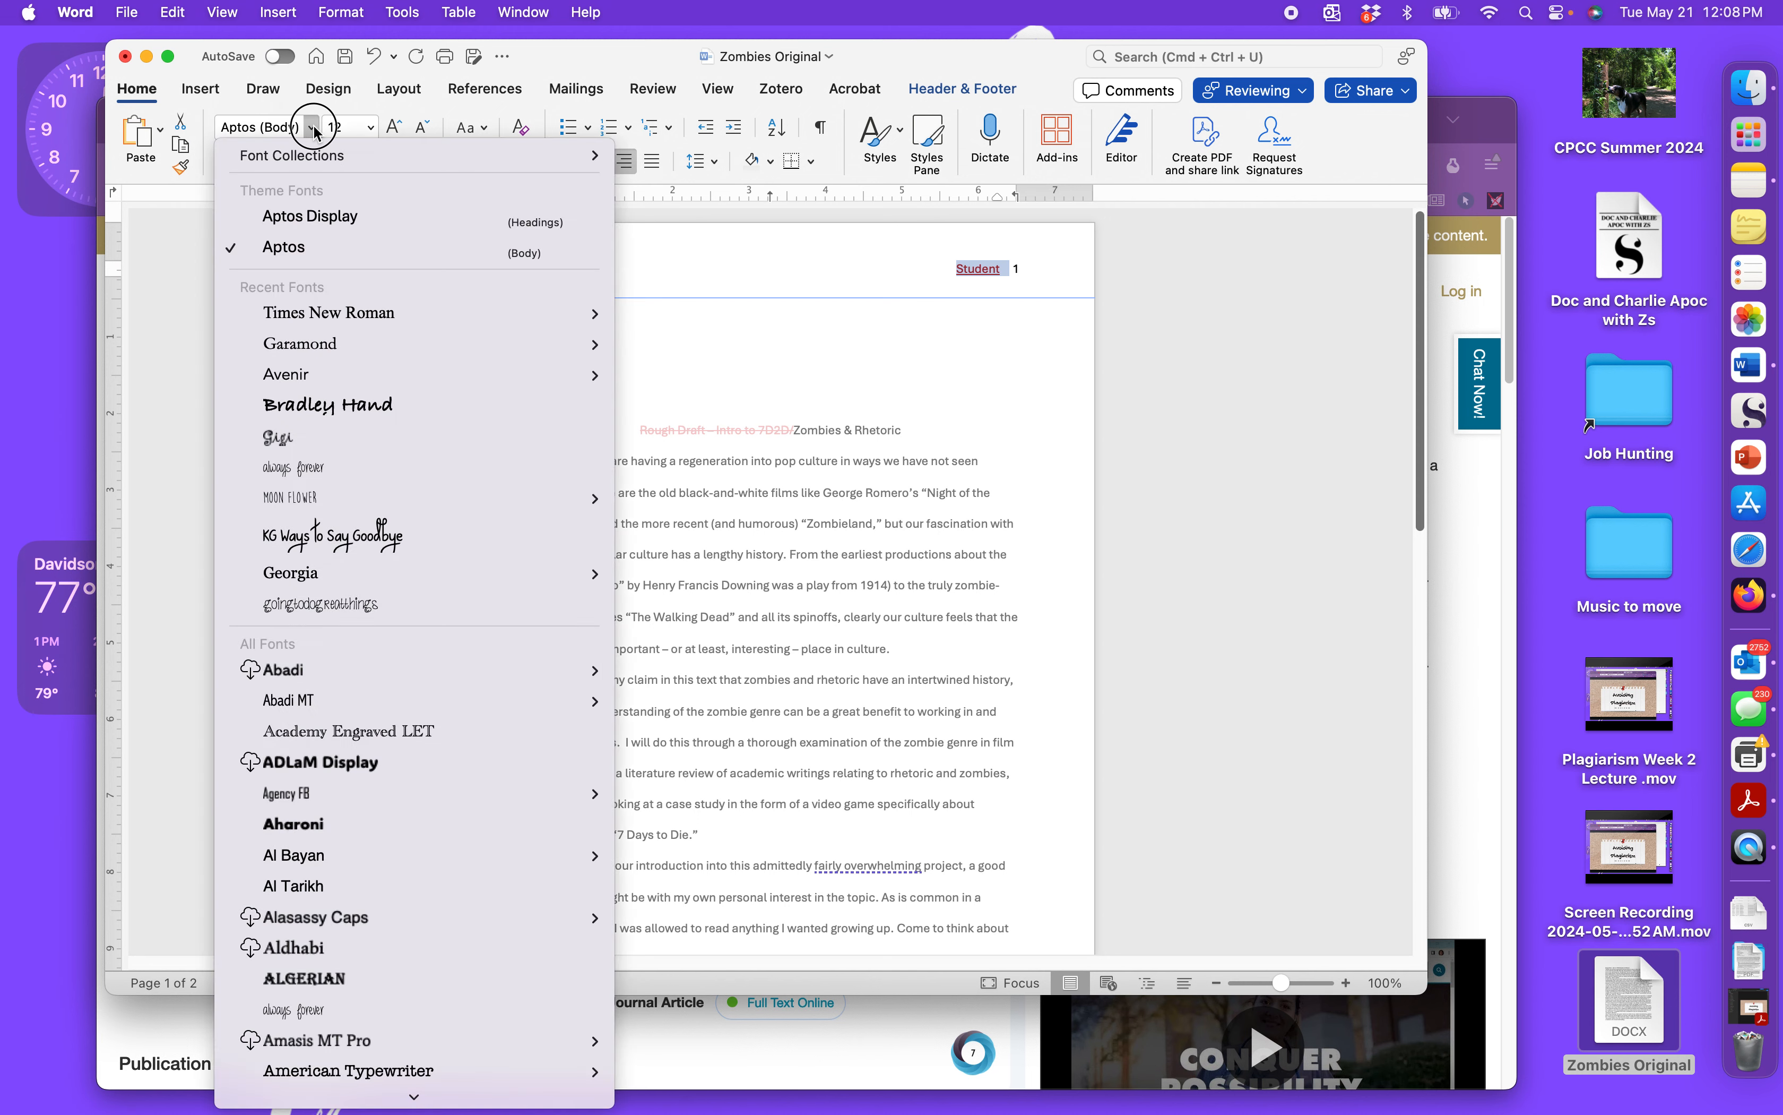
pyautogui.click(313, 129)
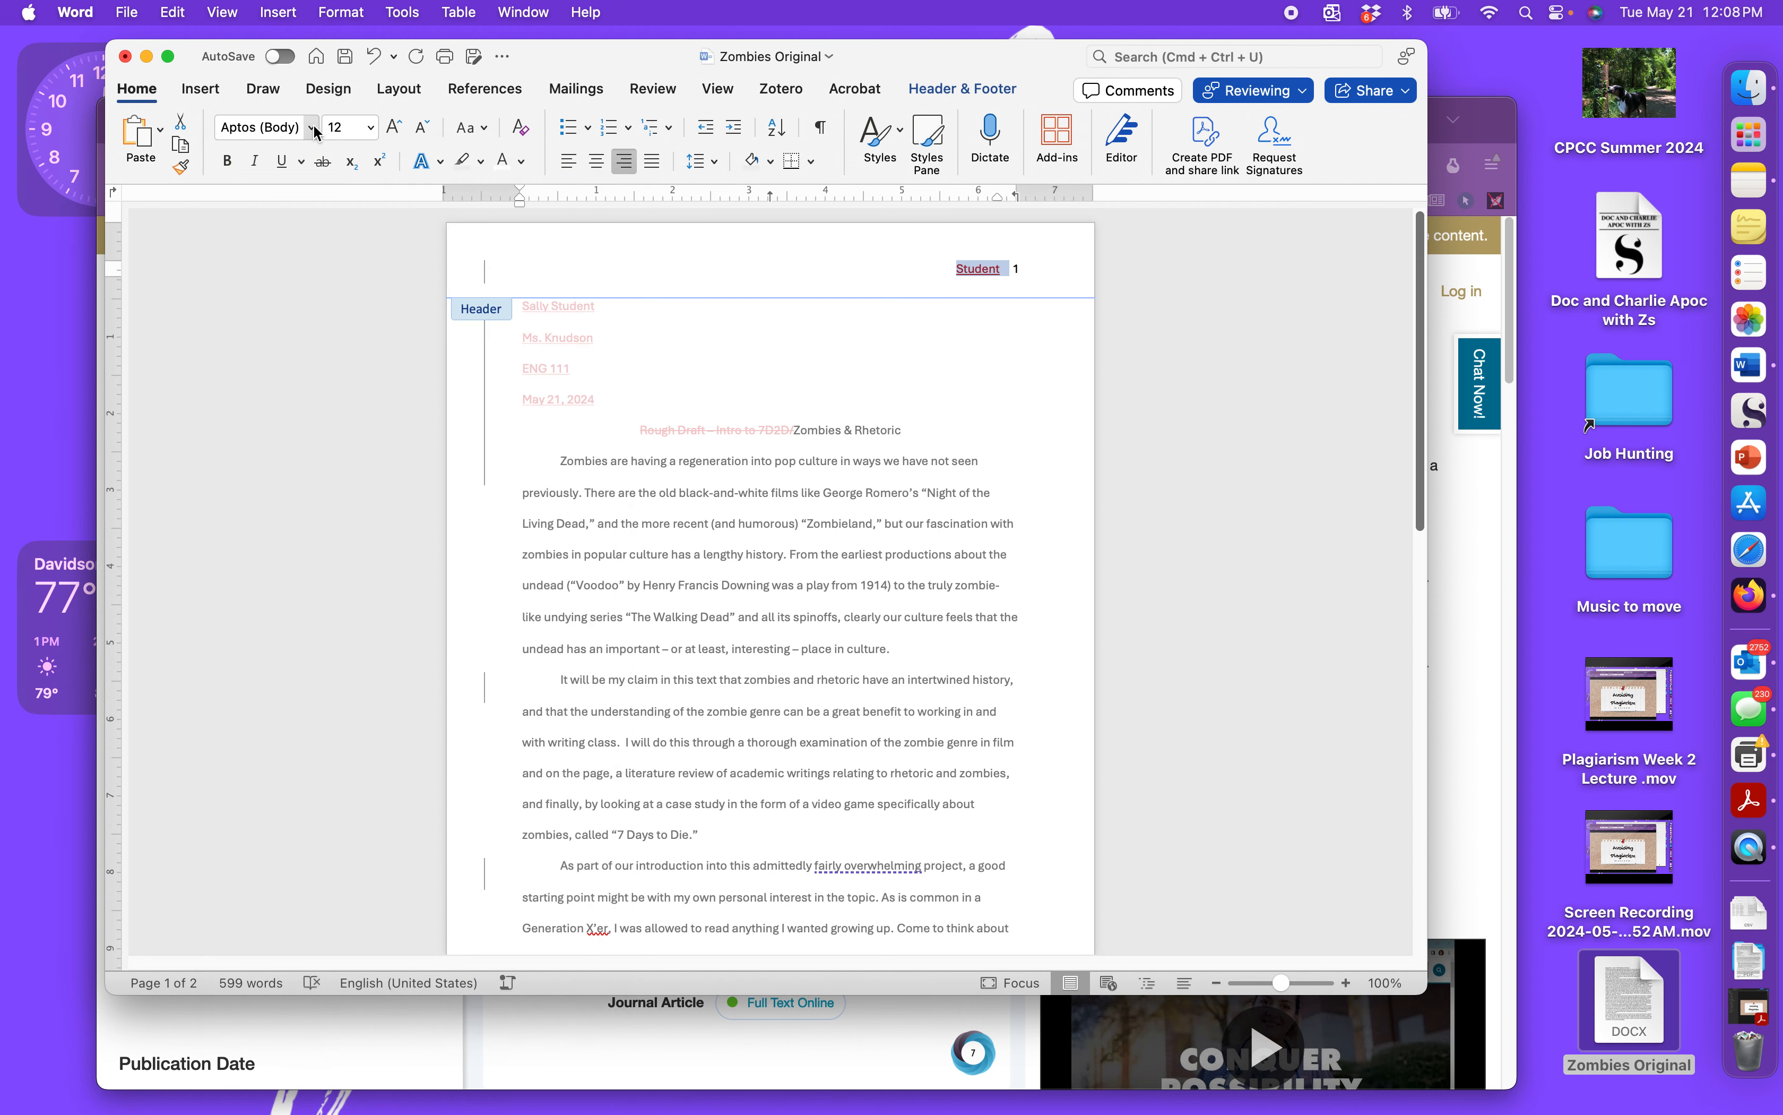
pyautogui.click(313, 127)
pyautogui.click(357, 316)
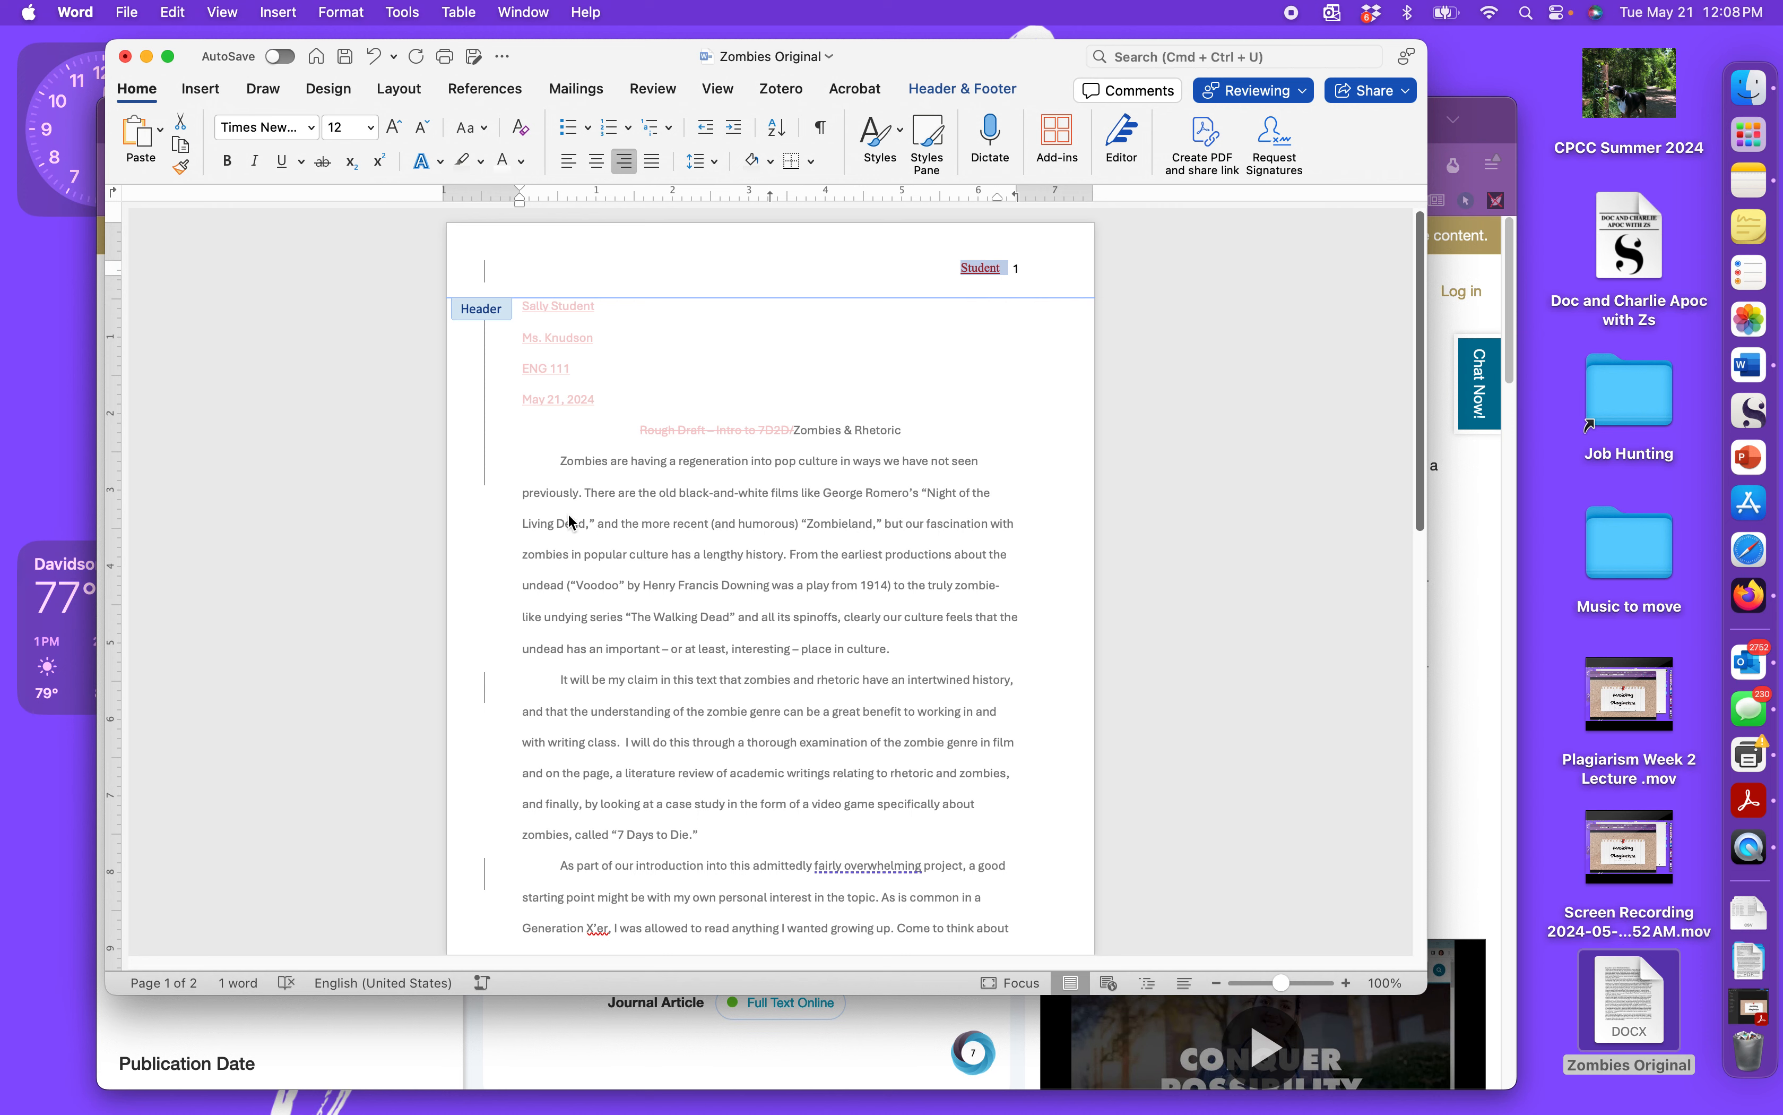
# Set the font of the entire essay body, including the heading lines and title, to Times New Roman.
pyautogui.click(722, 463)
pyautogui.moveTo(517, 301); pyautogui.dragTo(1038, 1048)
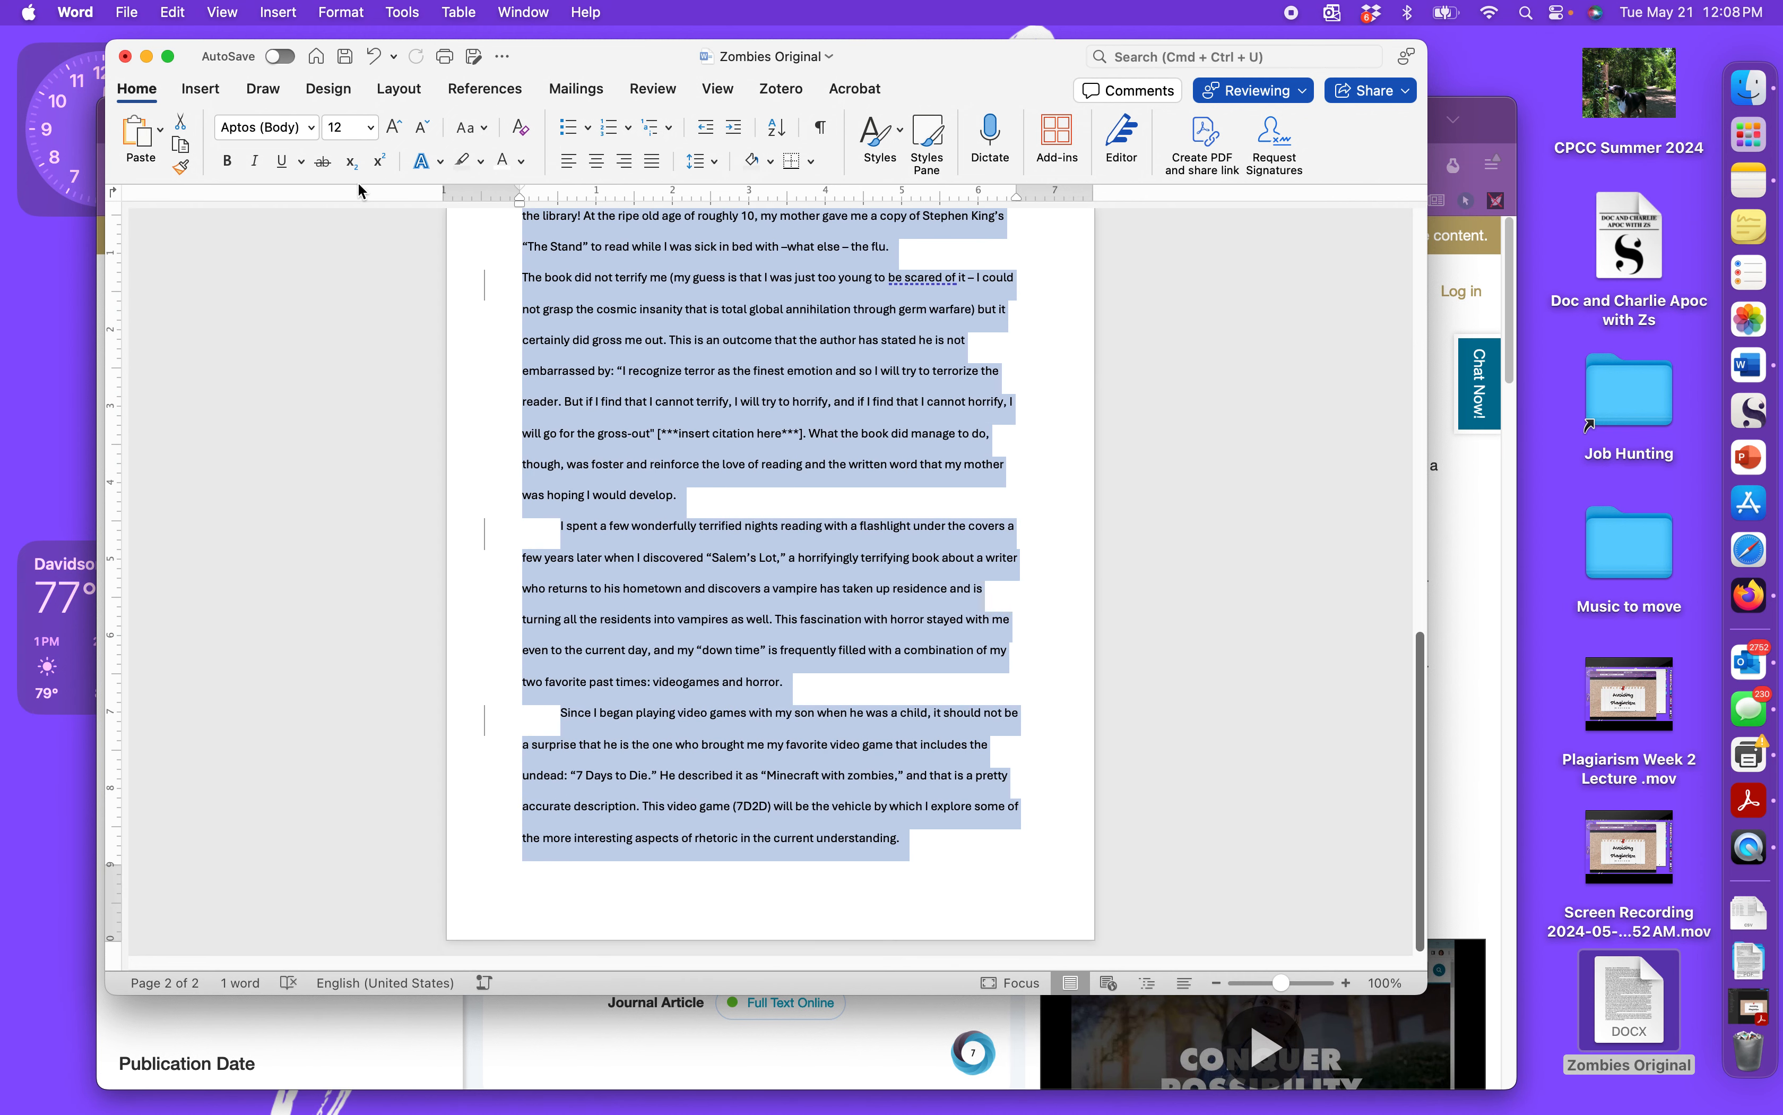
pyautogui.click(313, 130)
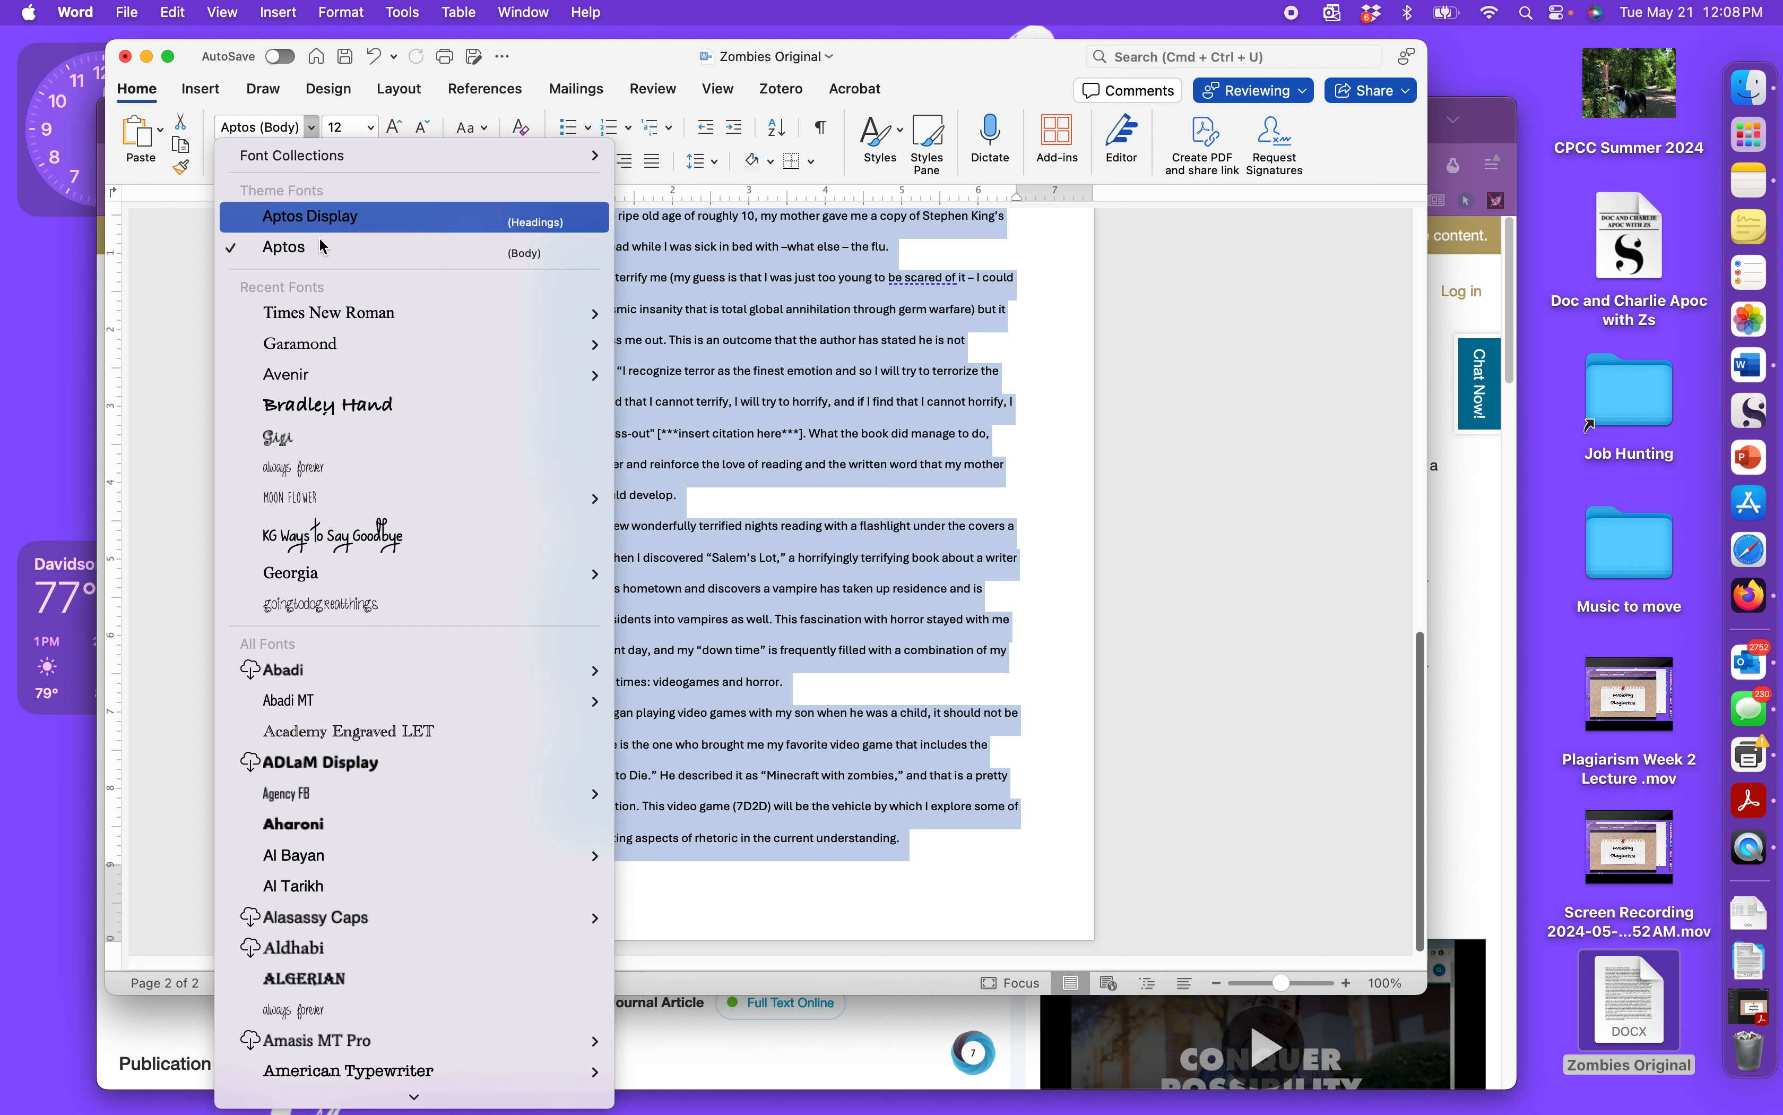
pyautogui.press('Escape')
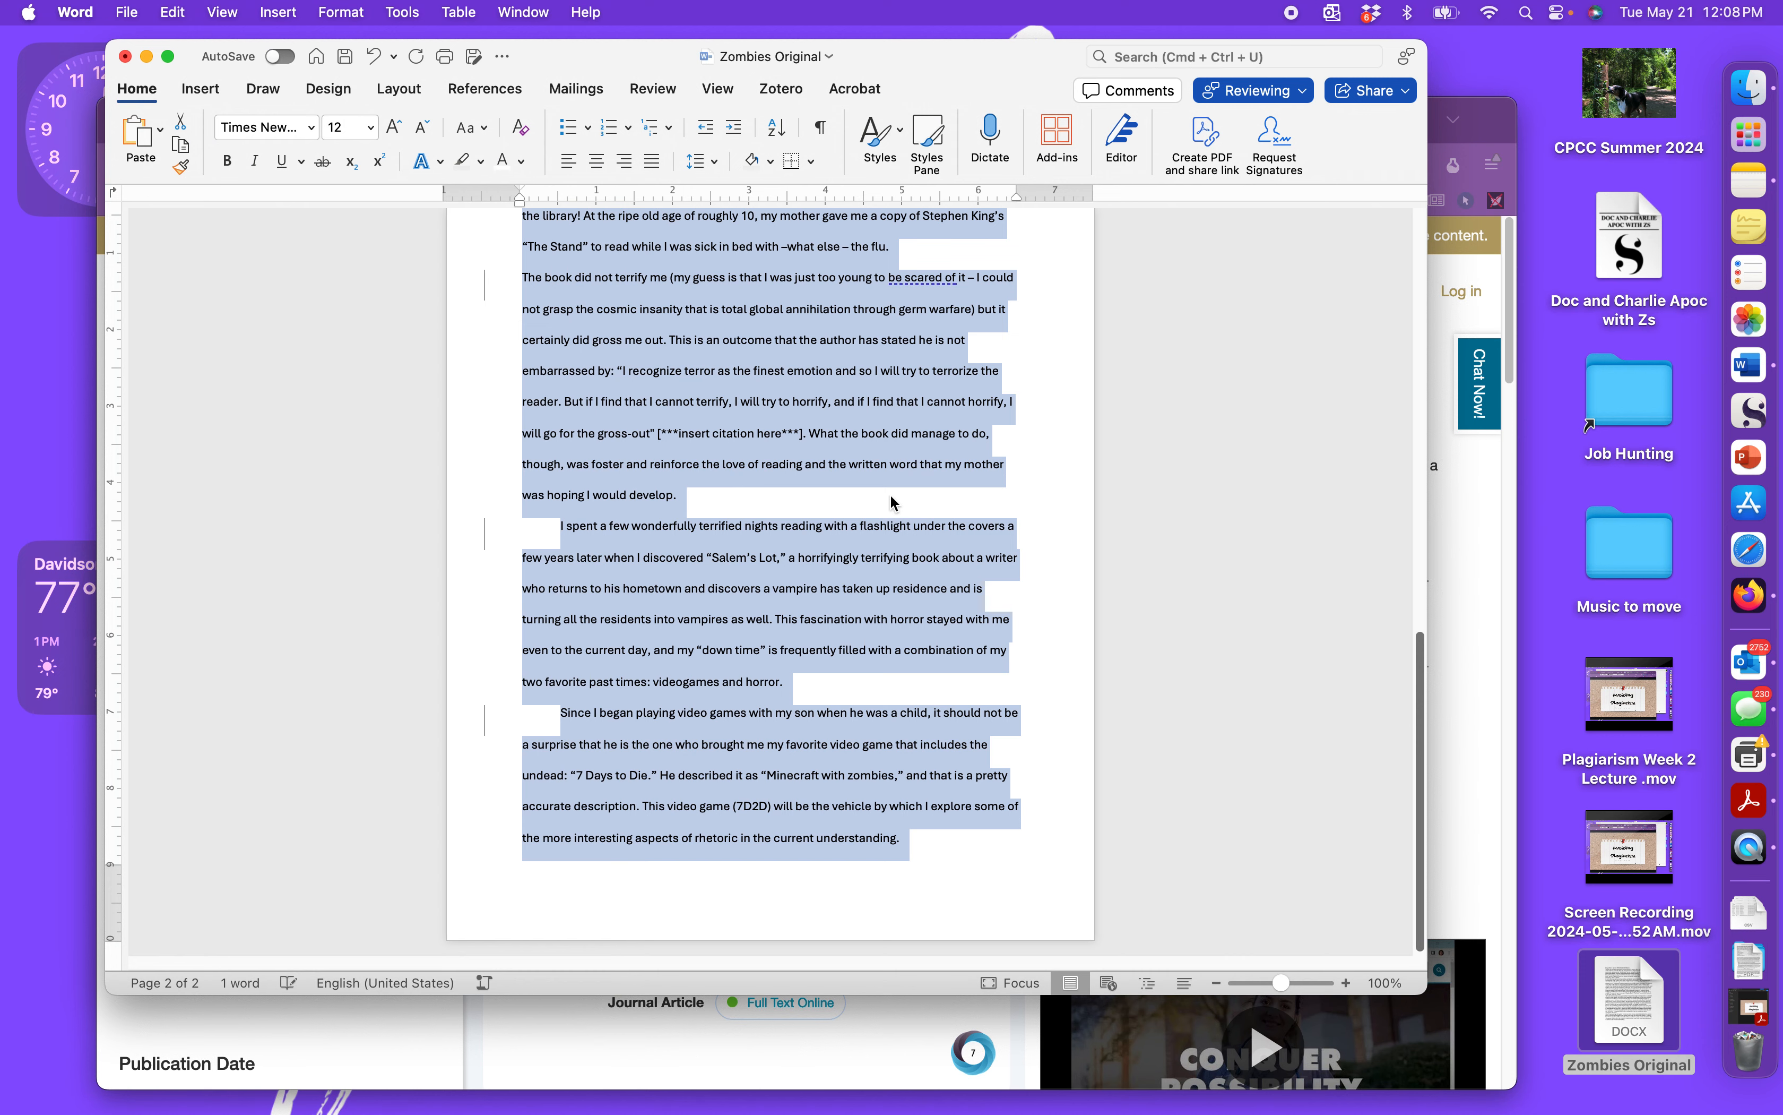
pyautogui.scroll(5, 887, 498)
pyautogui.scroll(6, 887, 498)
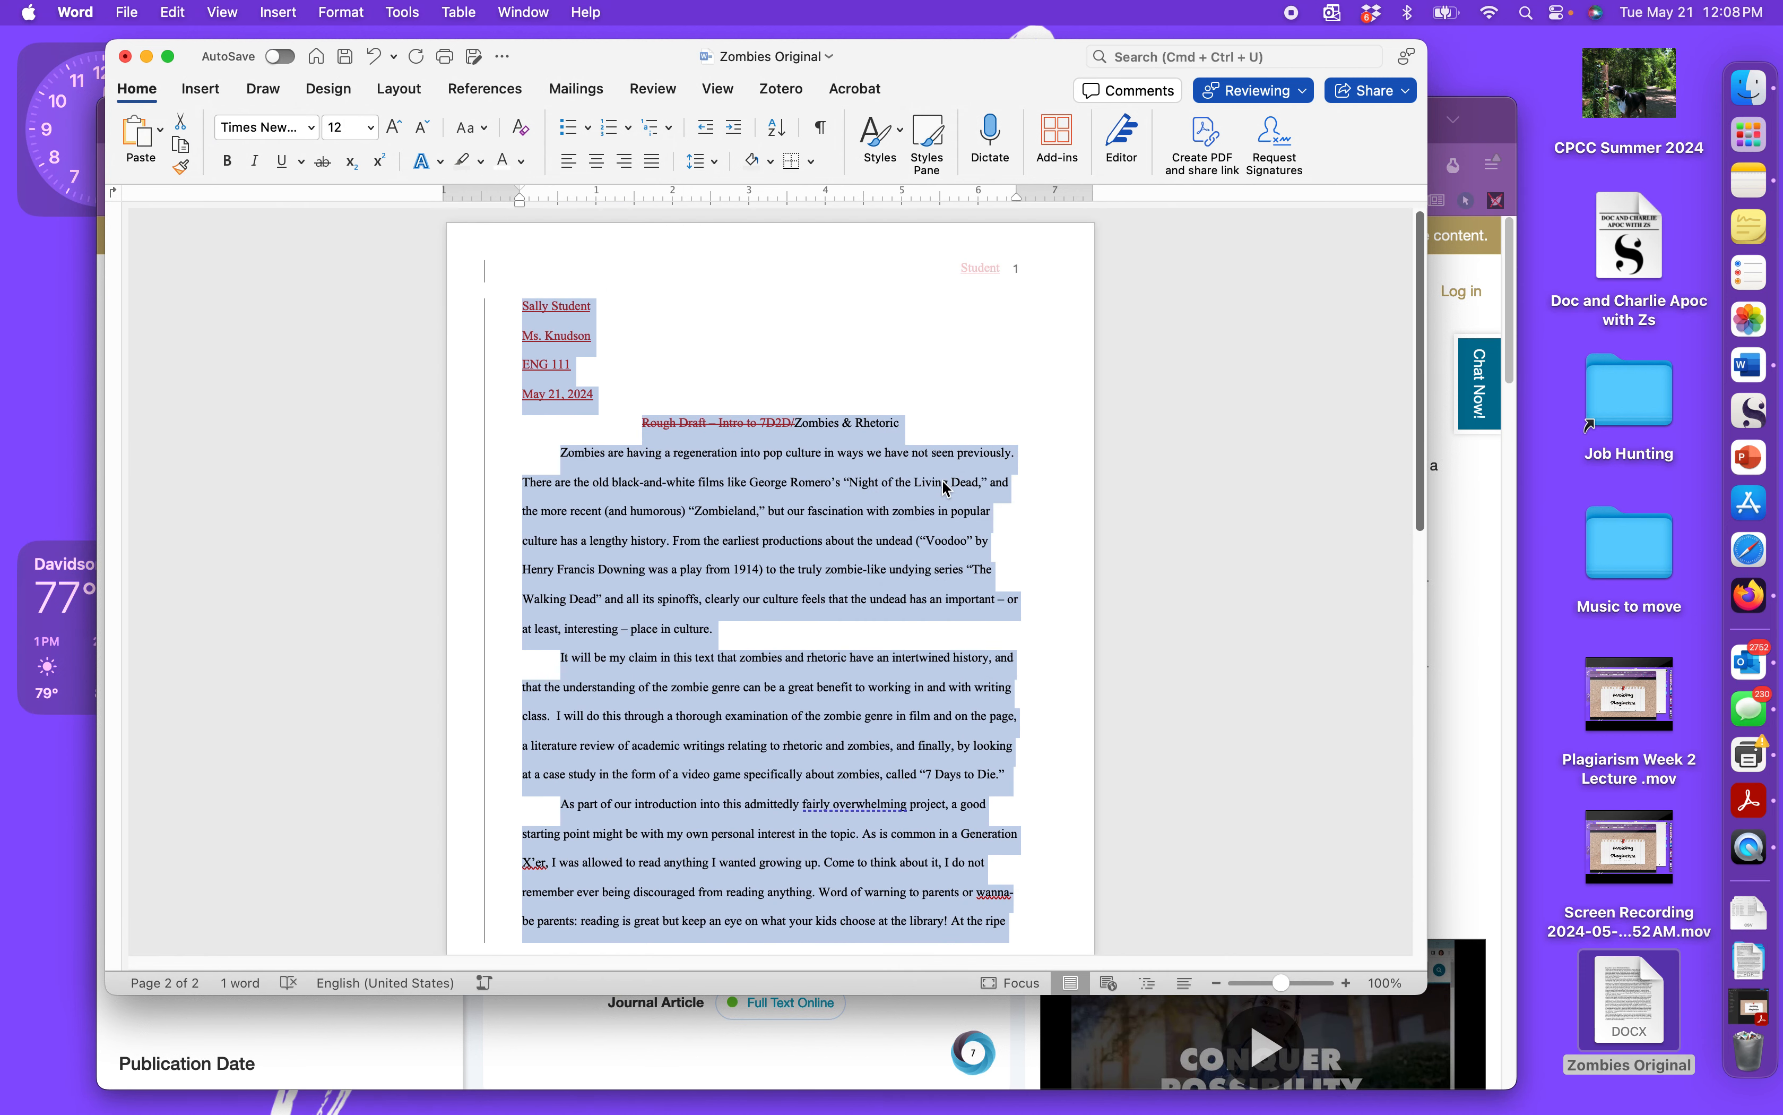
pyautogui.click(948, 489)
# Add a new line after the essay's final paragraph and insert a page break there.
pyautogui.scroll(-5, 1000, 315)
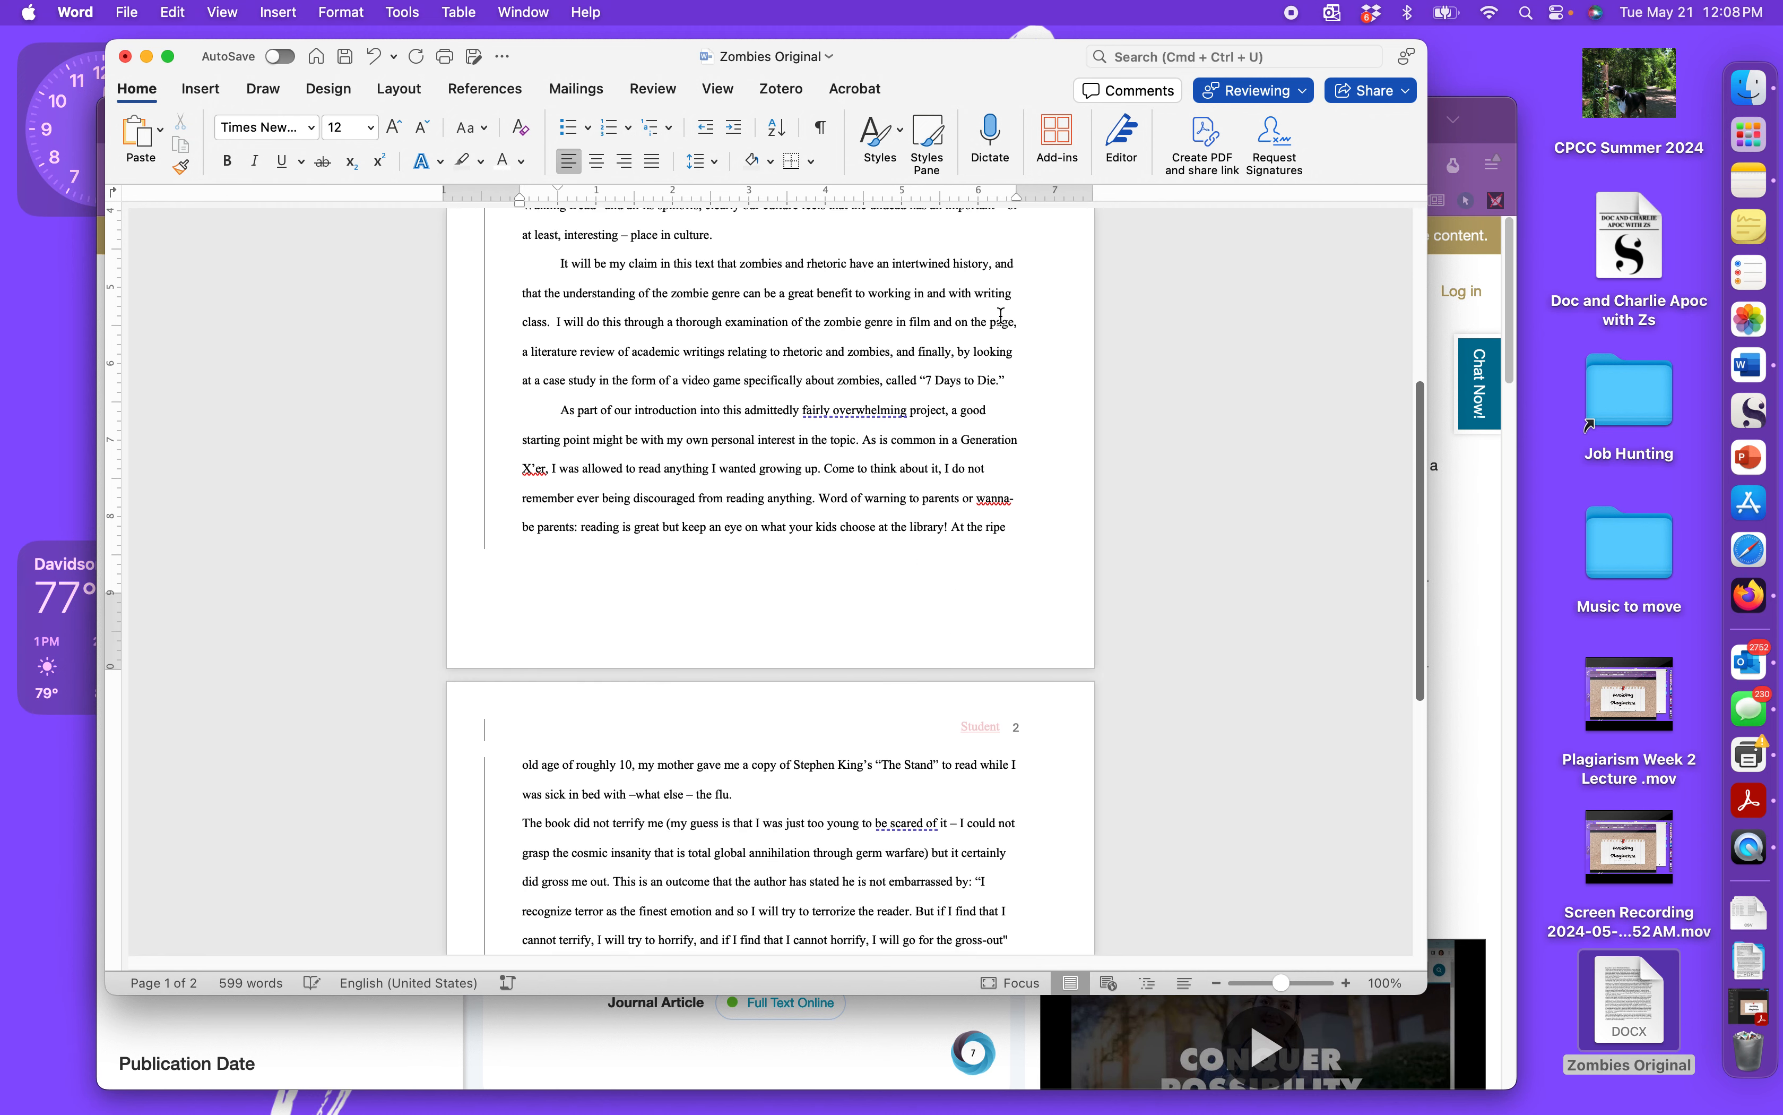
pyautogui.scroll(-8, 1000, 315)
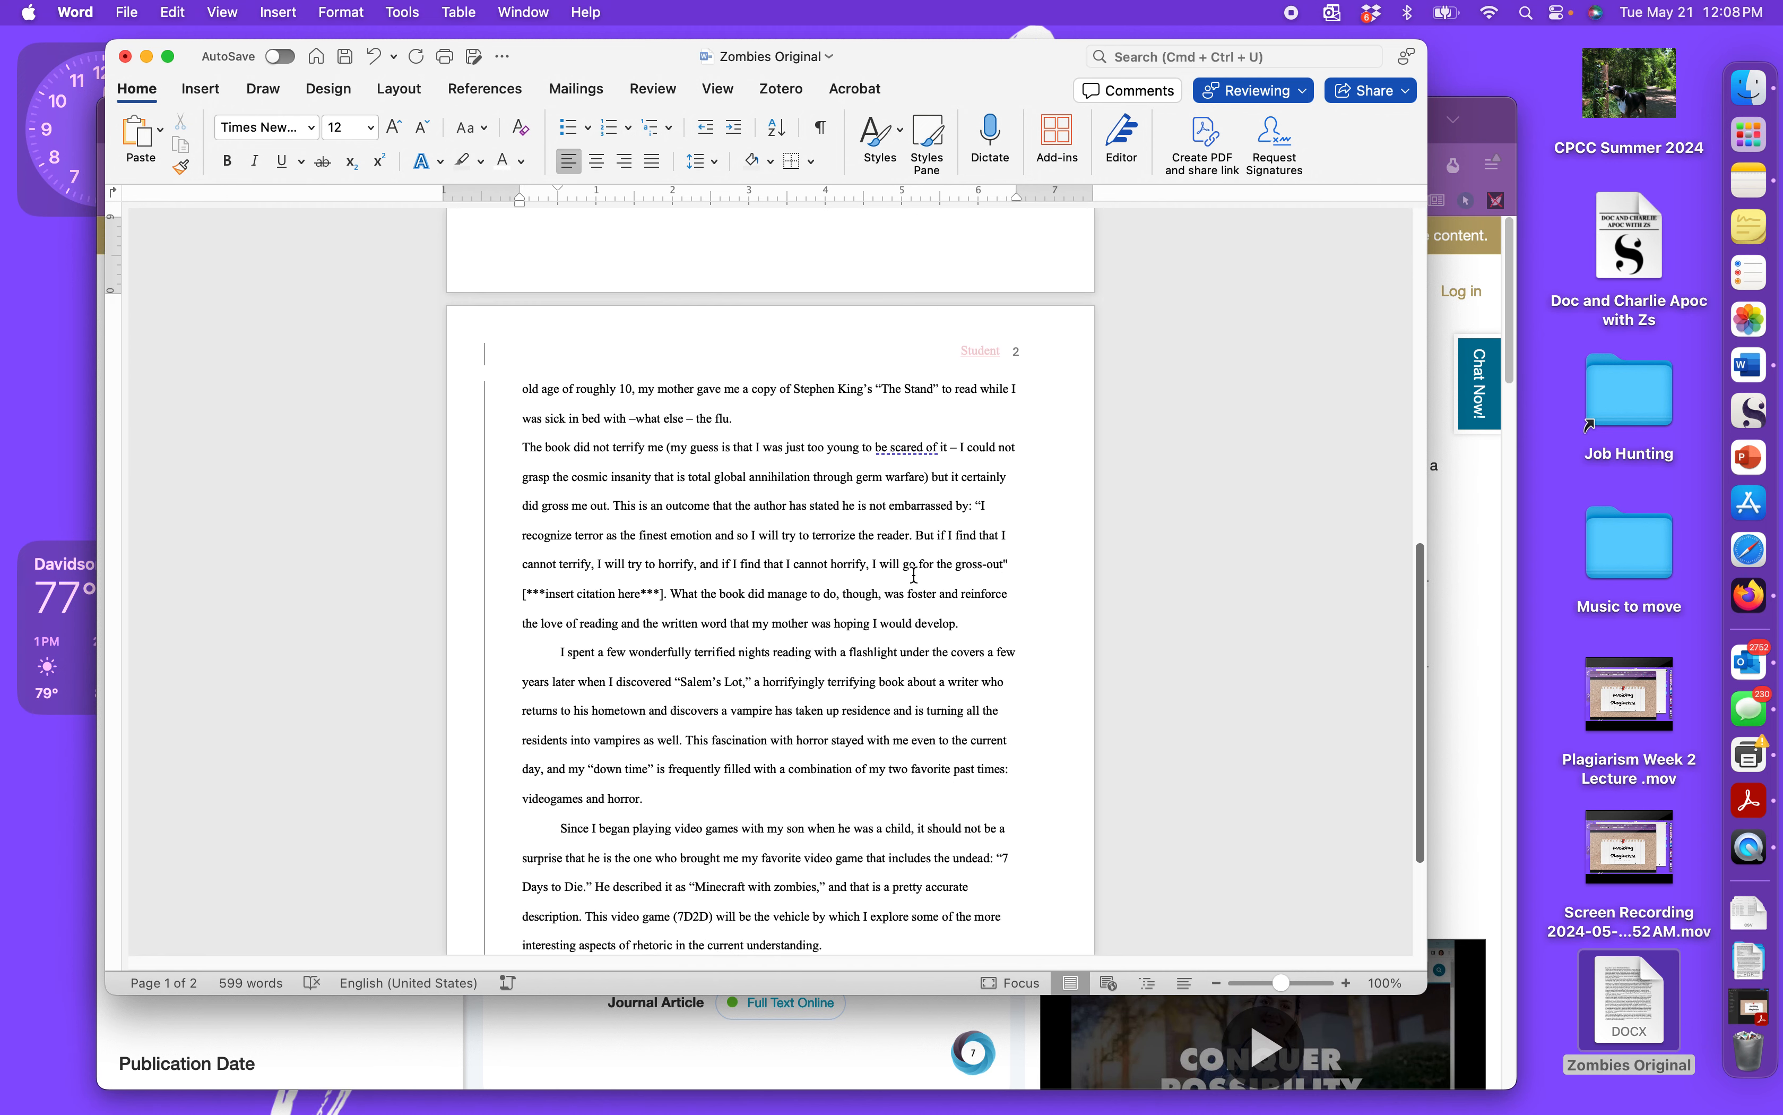
pyautogui.scroll(-4, 914, 575)
pyautogui.click(847, 746)
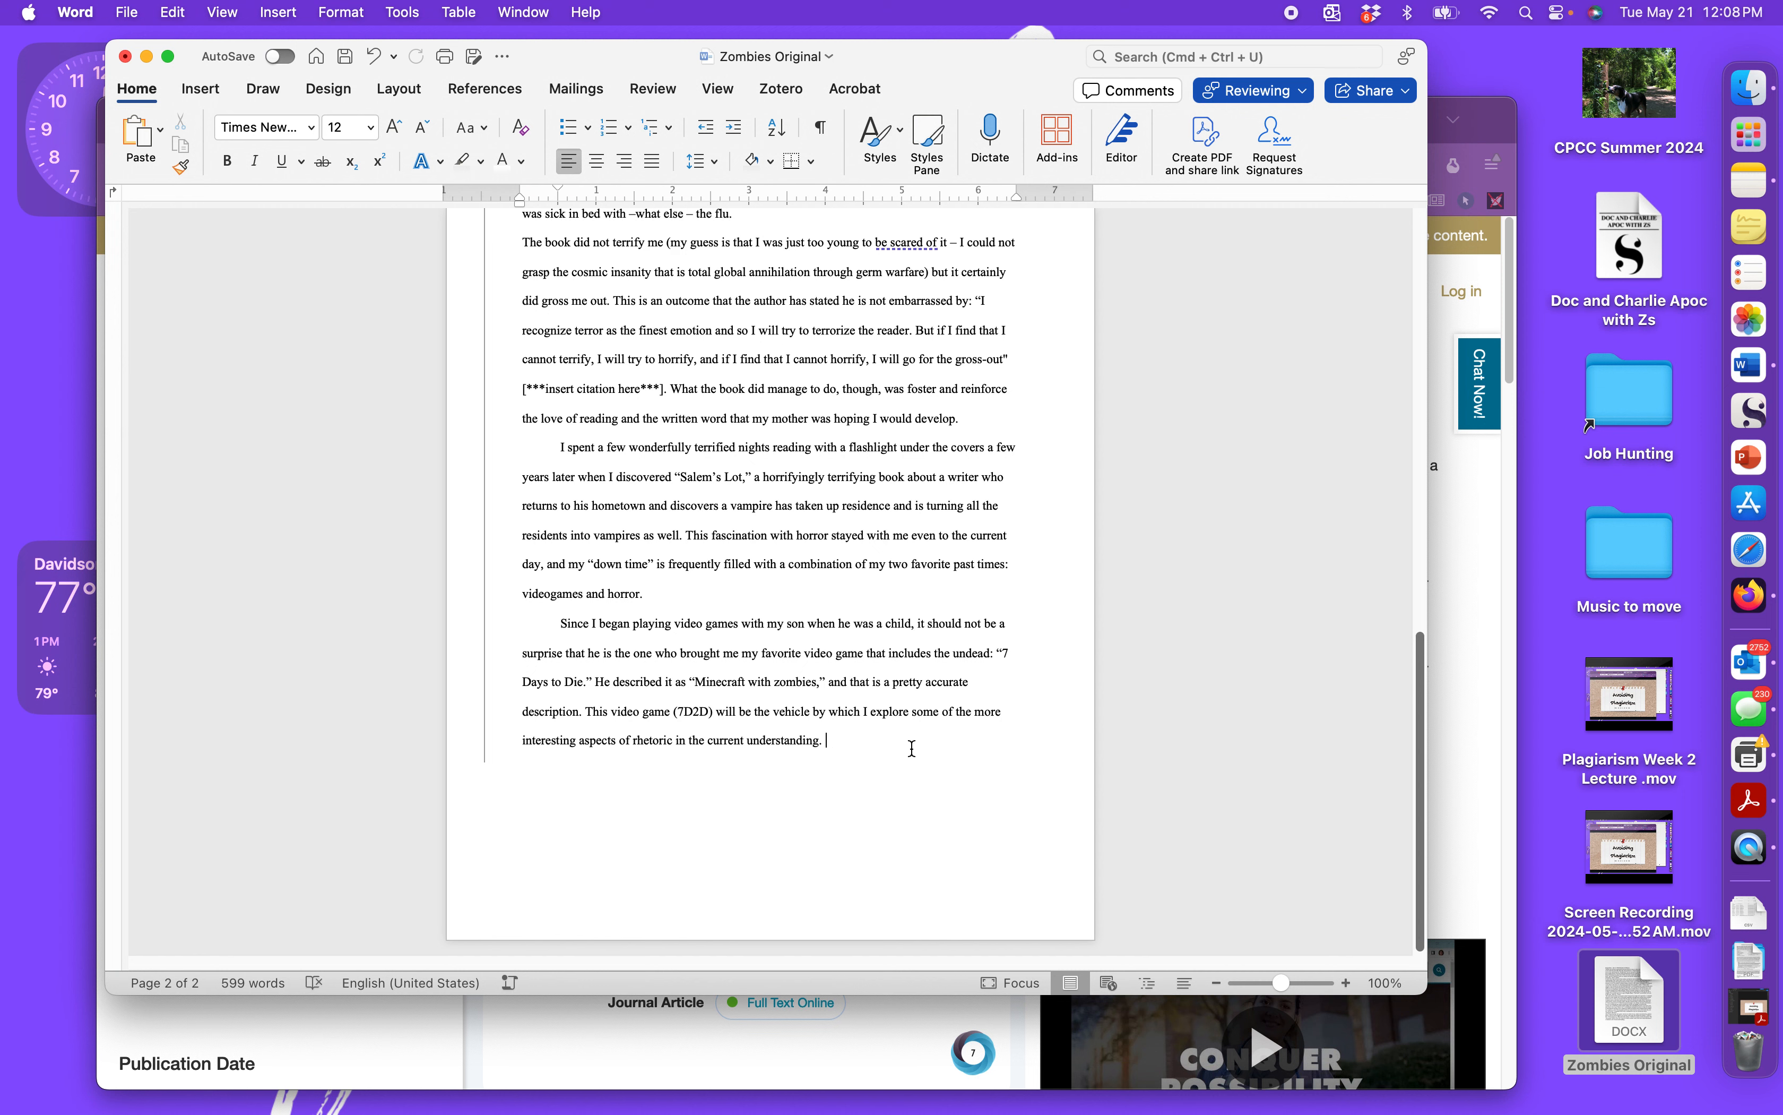
pyautogui.press('Return')
pyautogui.click(209, 93)
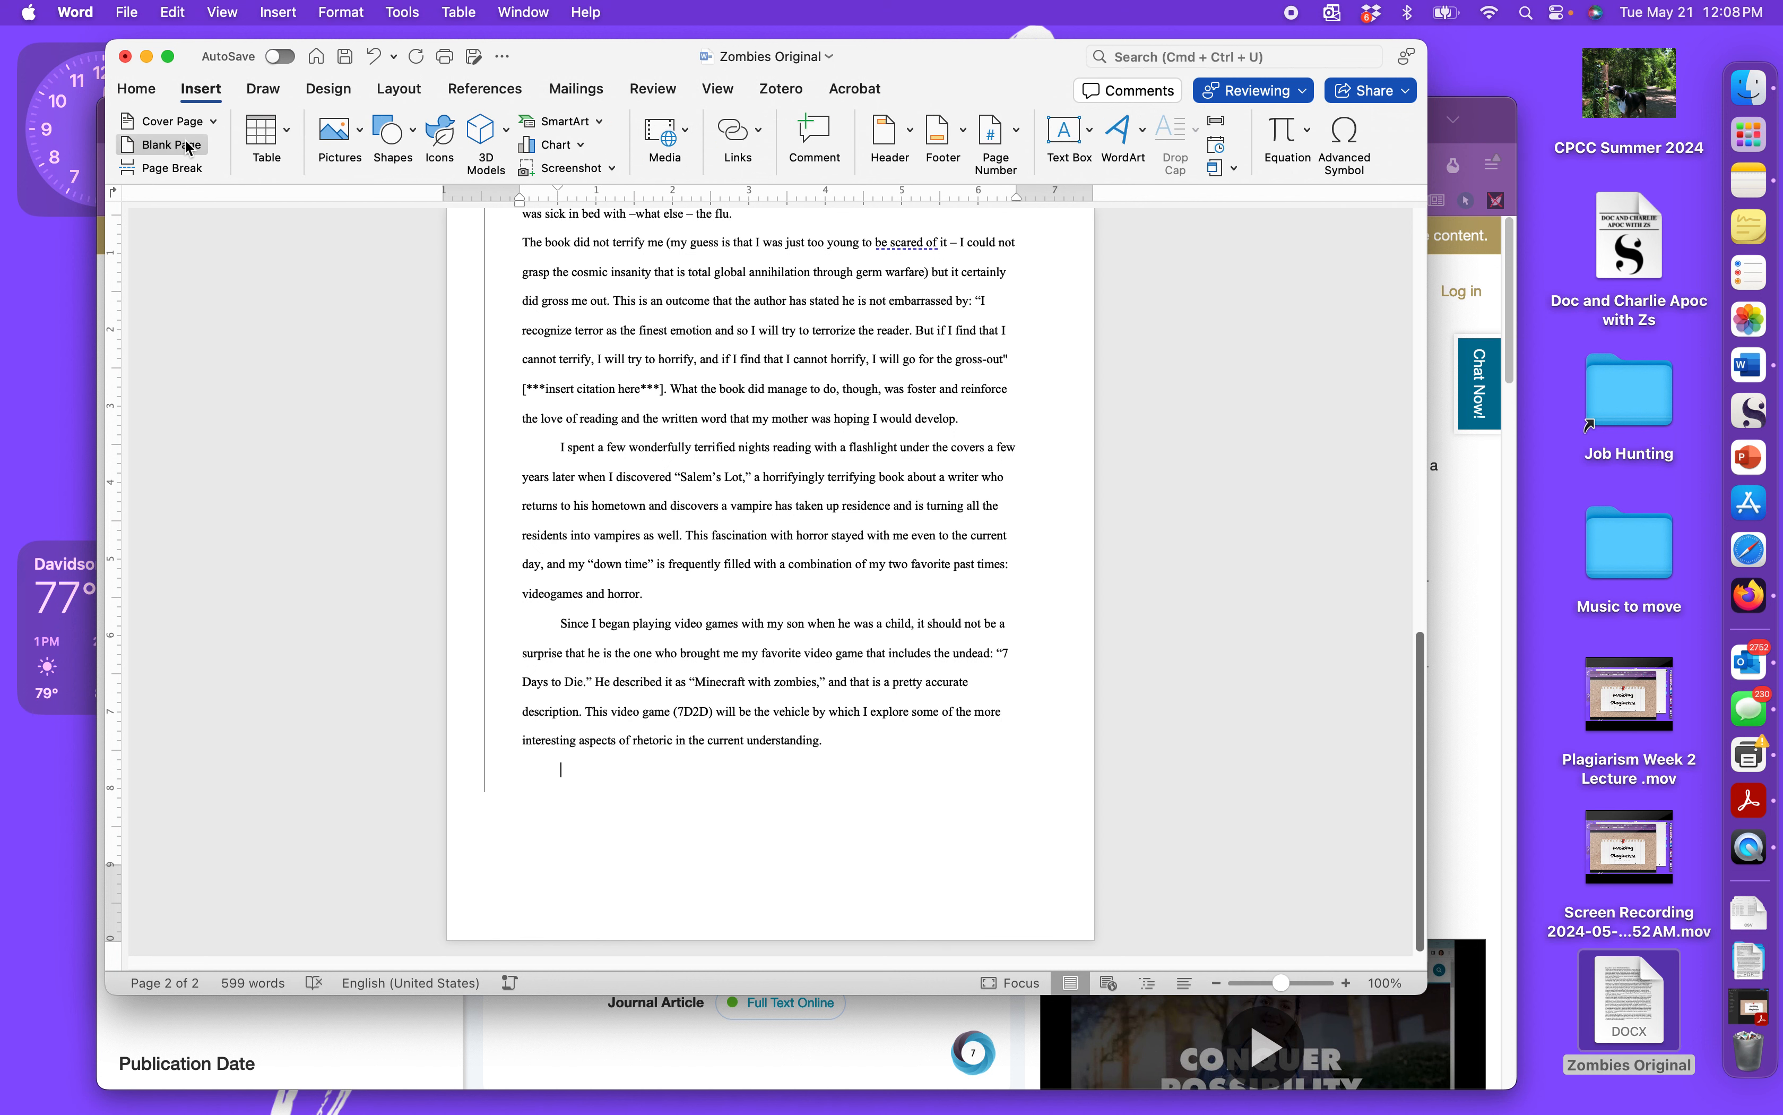
pyautogui.click(190, 170)
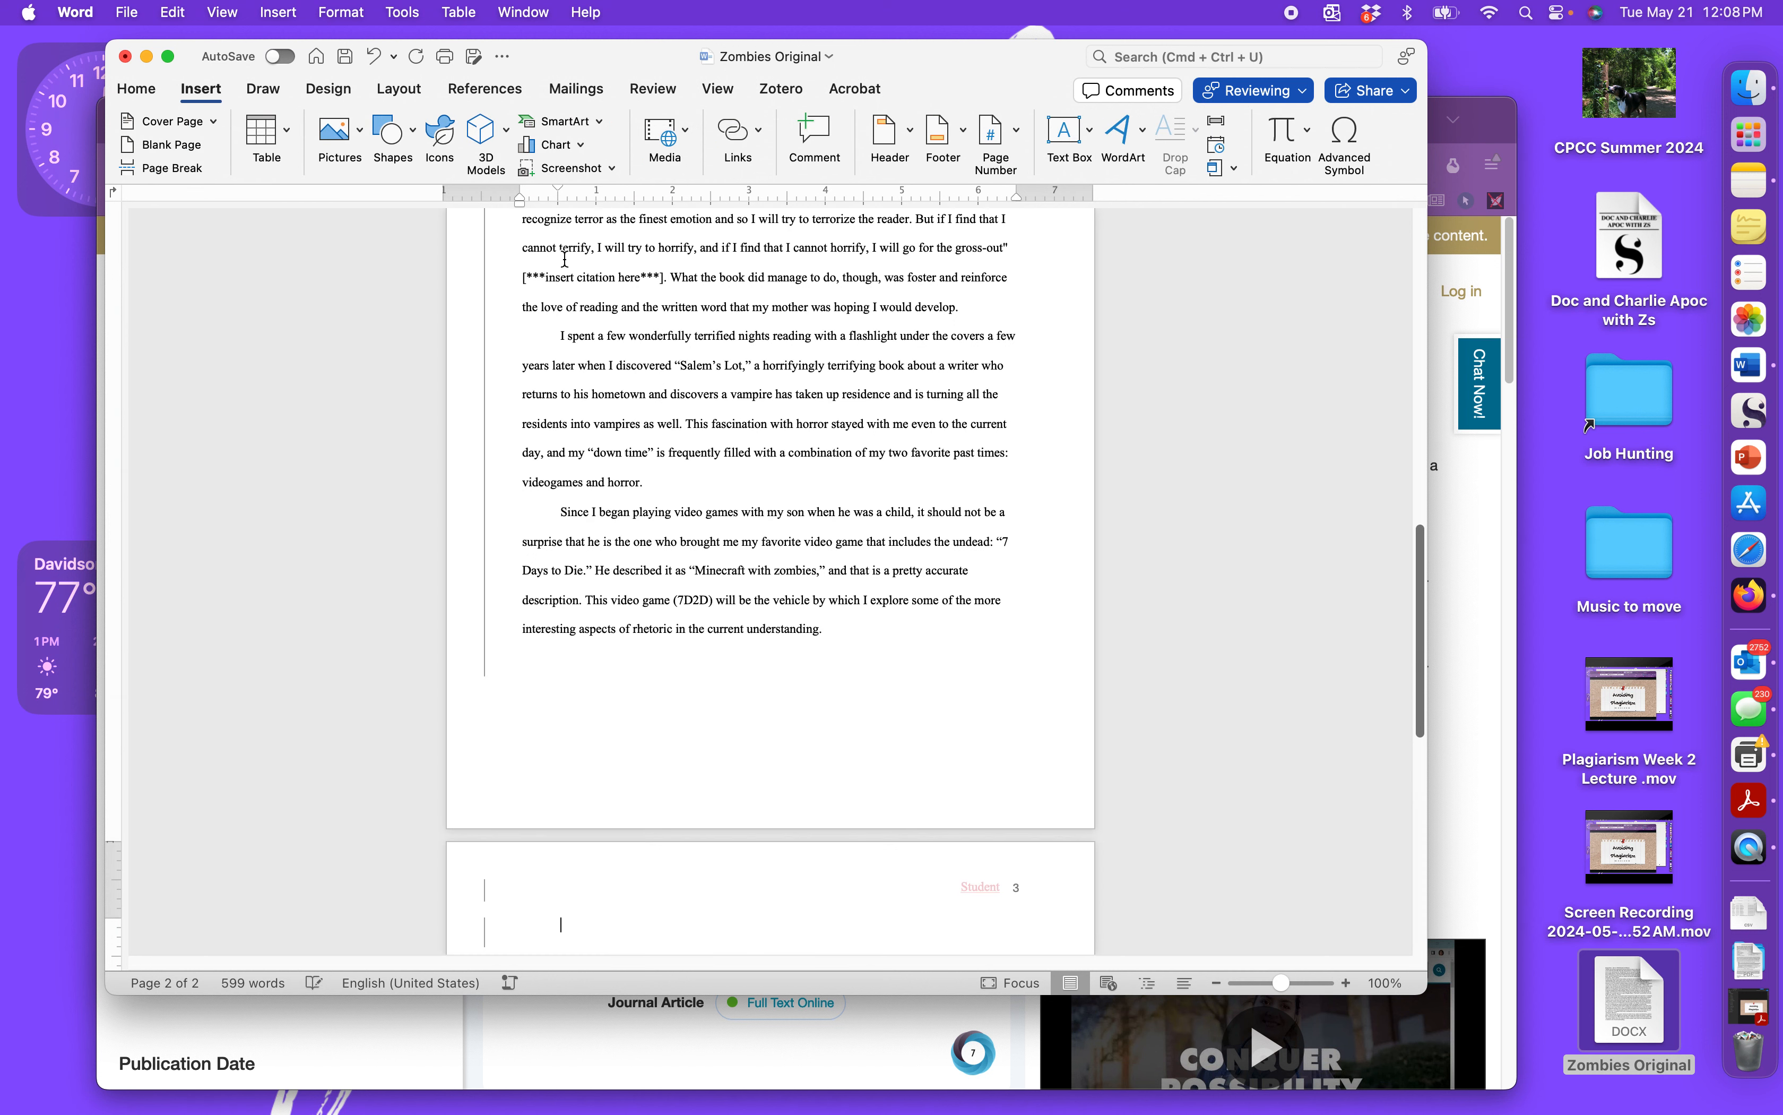
# Enter the centered heading "Works Cited" on the new page and start a left-aligned line beneath it.
pyautogui.click(136, 103)
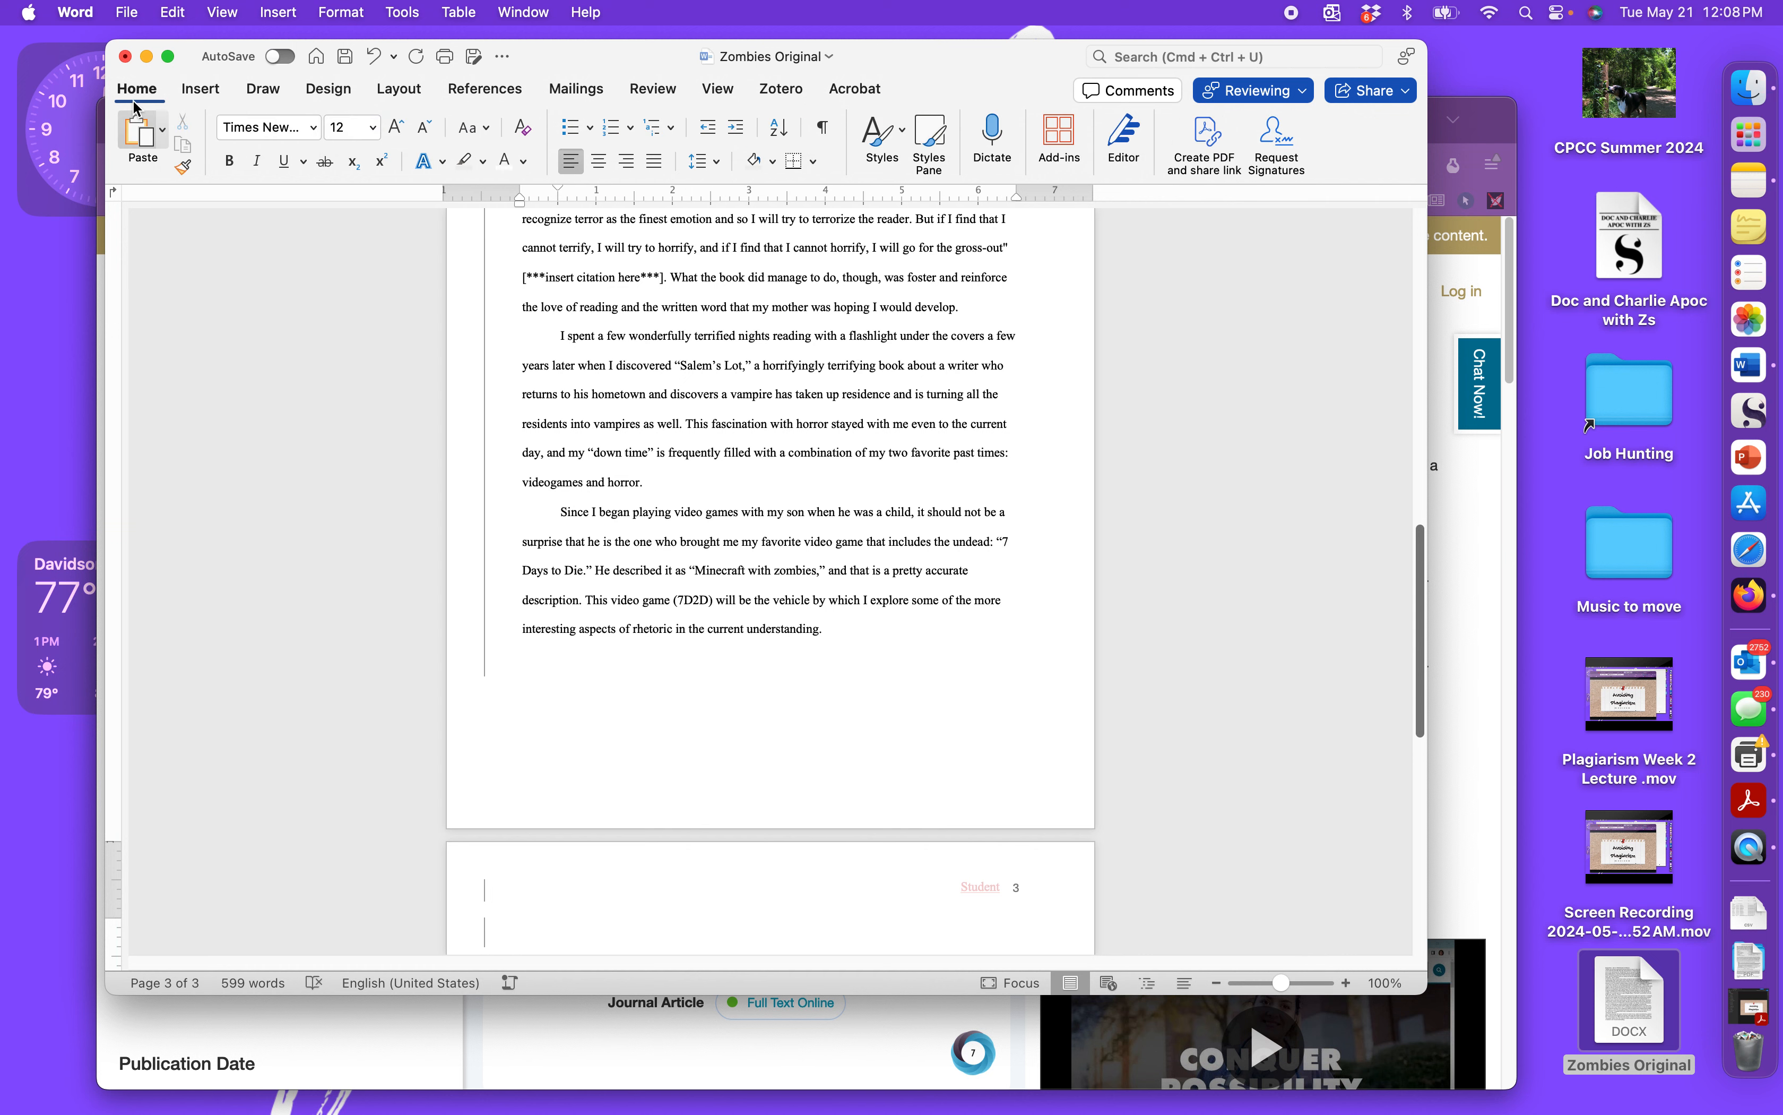
pyautogui.click(597, 160)
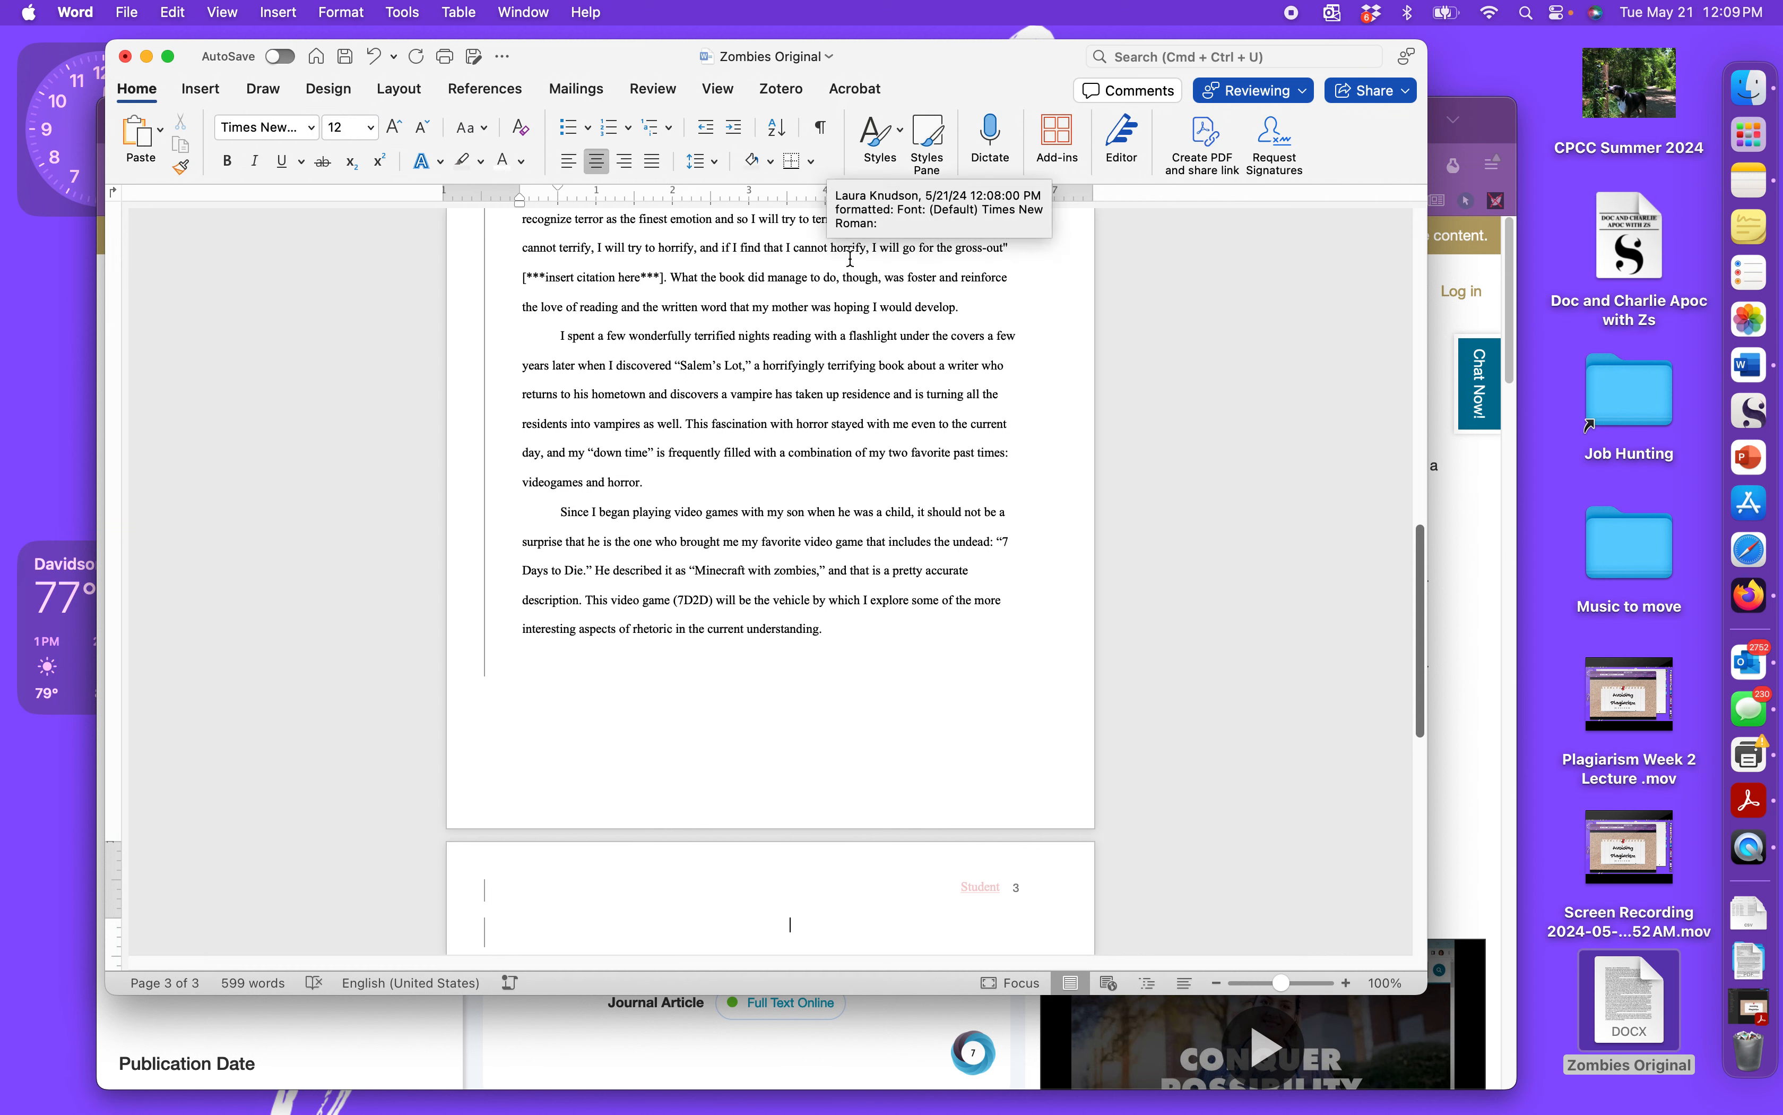
pyautogui.write('Works Cite')
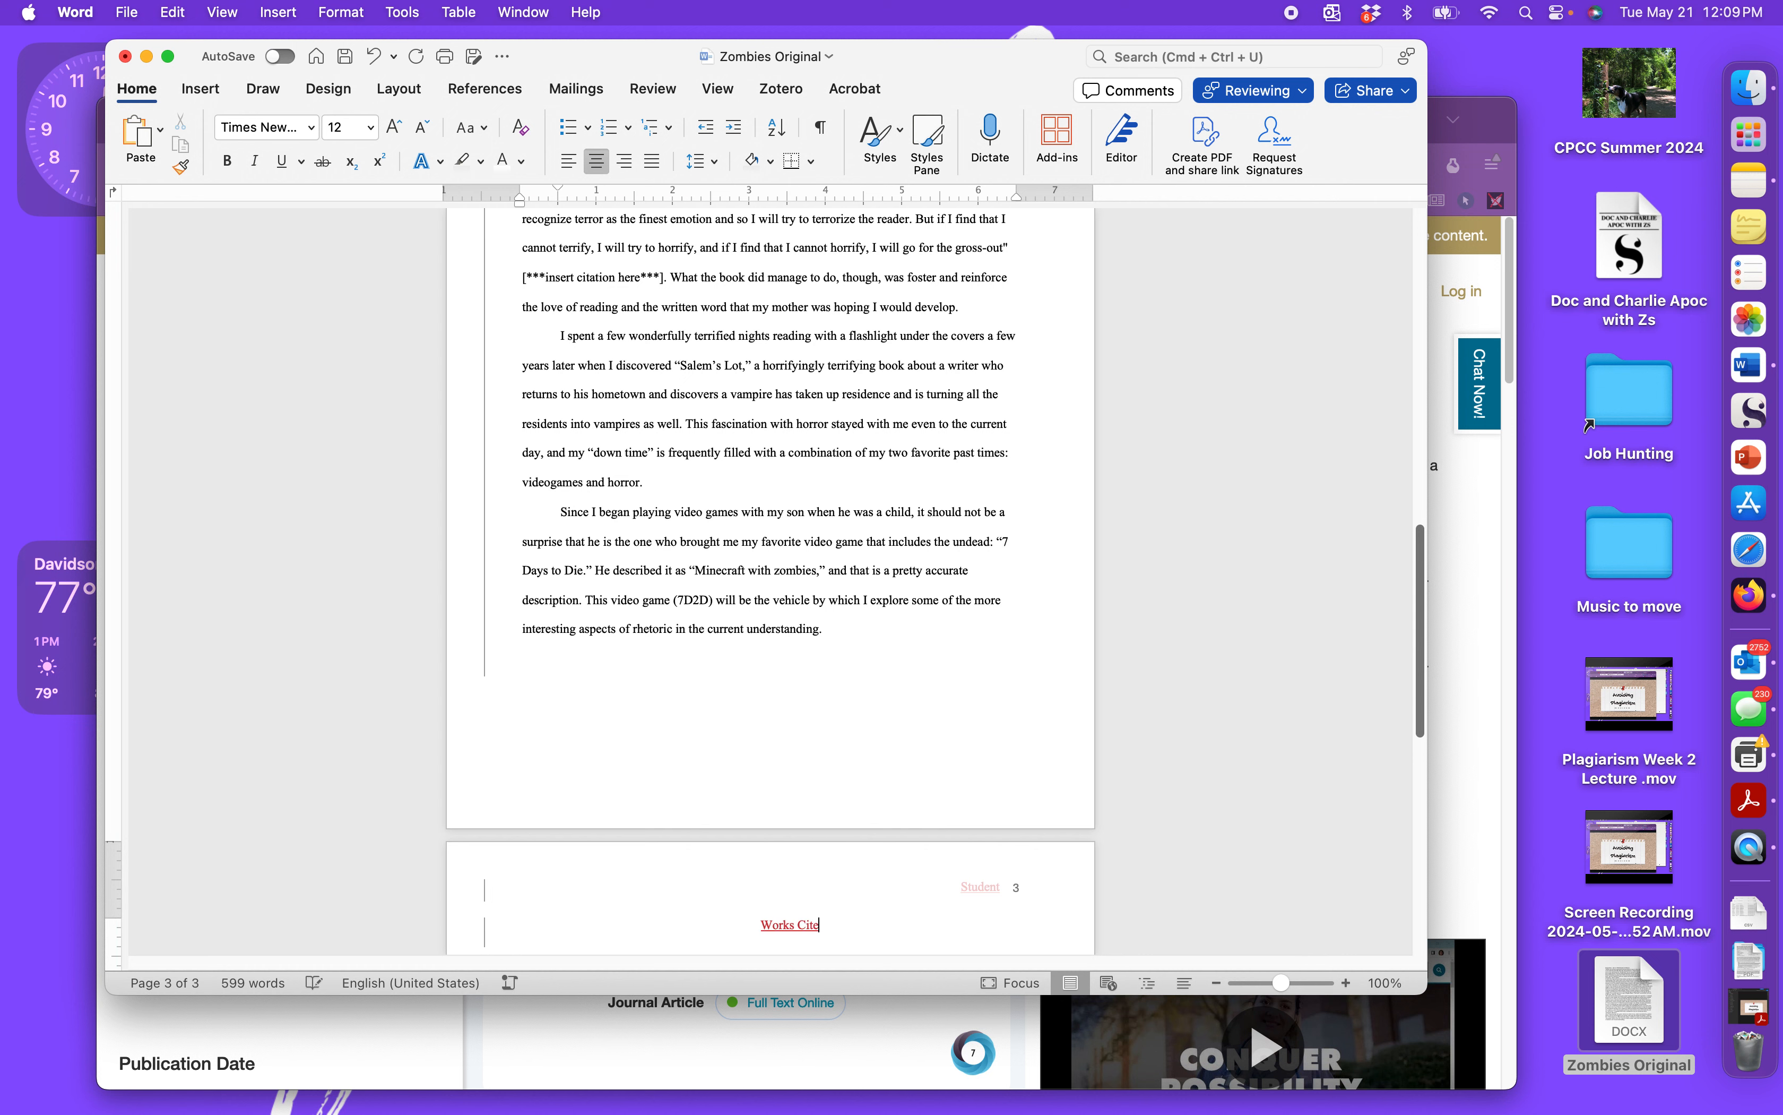
pyautogui.write('d')
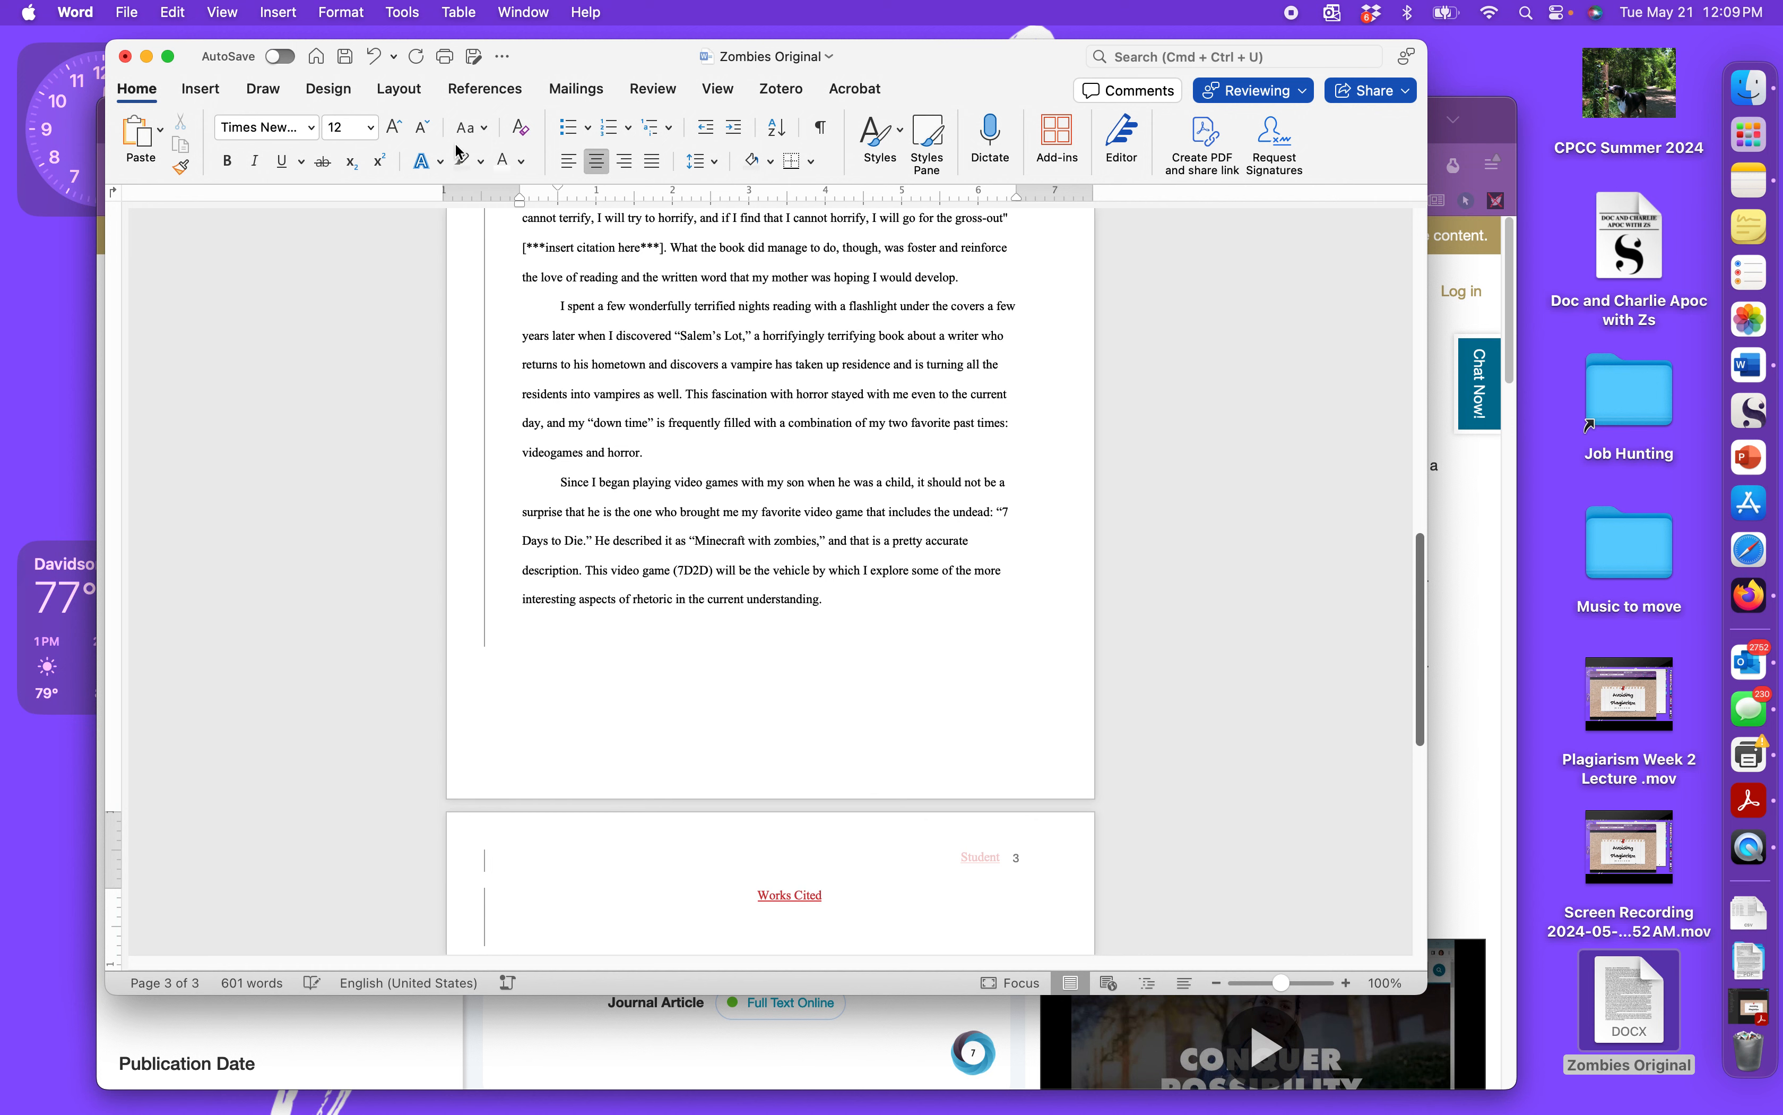
pyautogui.click(568, 160)
pyautogui.click(1470, 516)
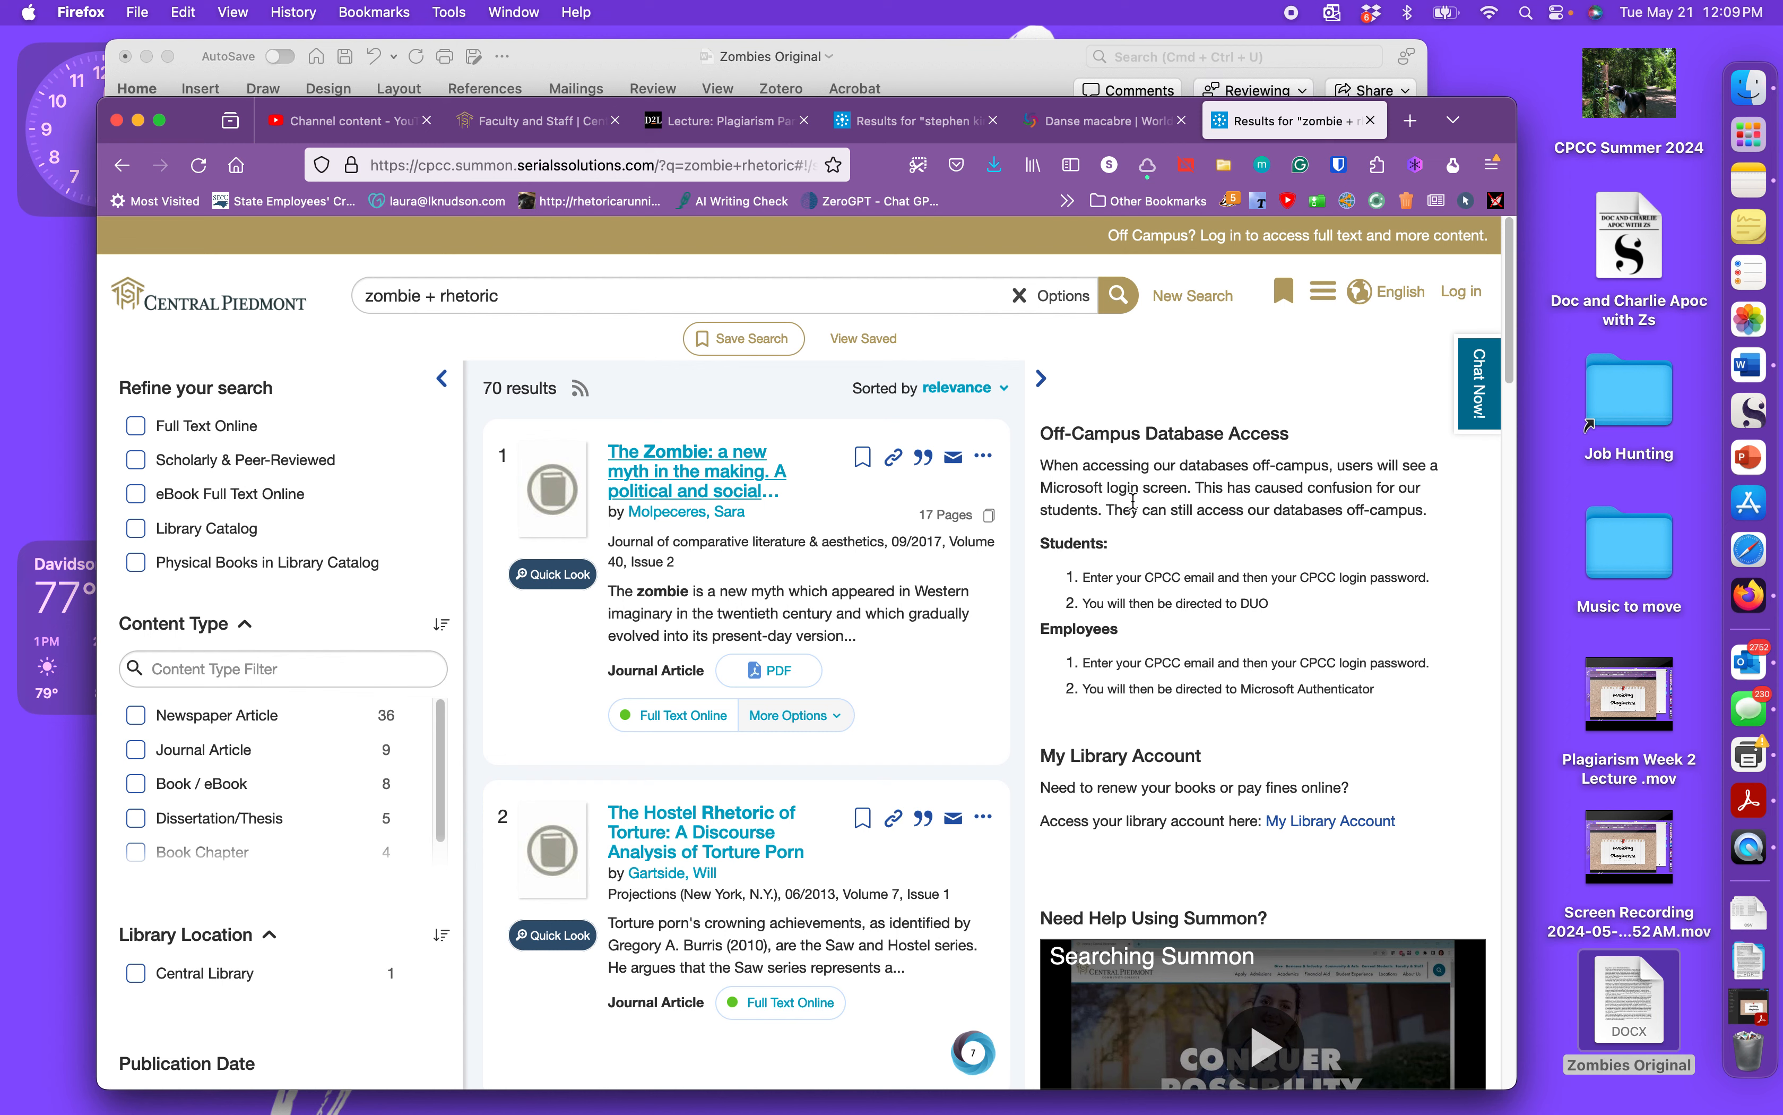
pyautogui.click(955, 68)
pyautogui.scroll(3, 663, 343)
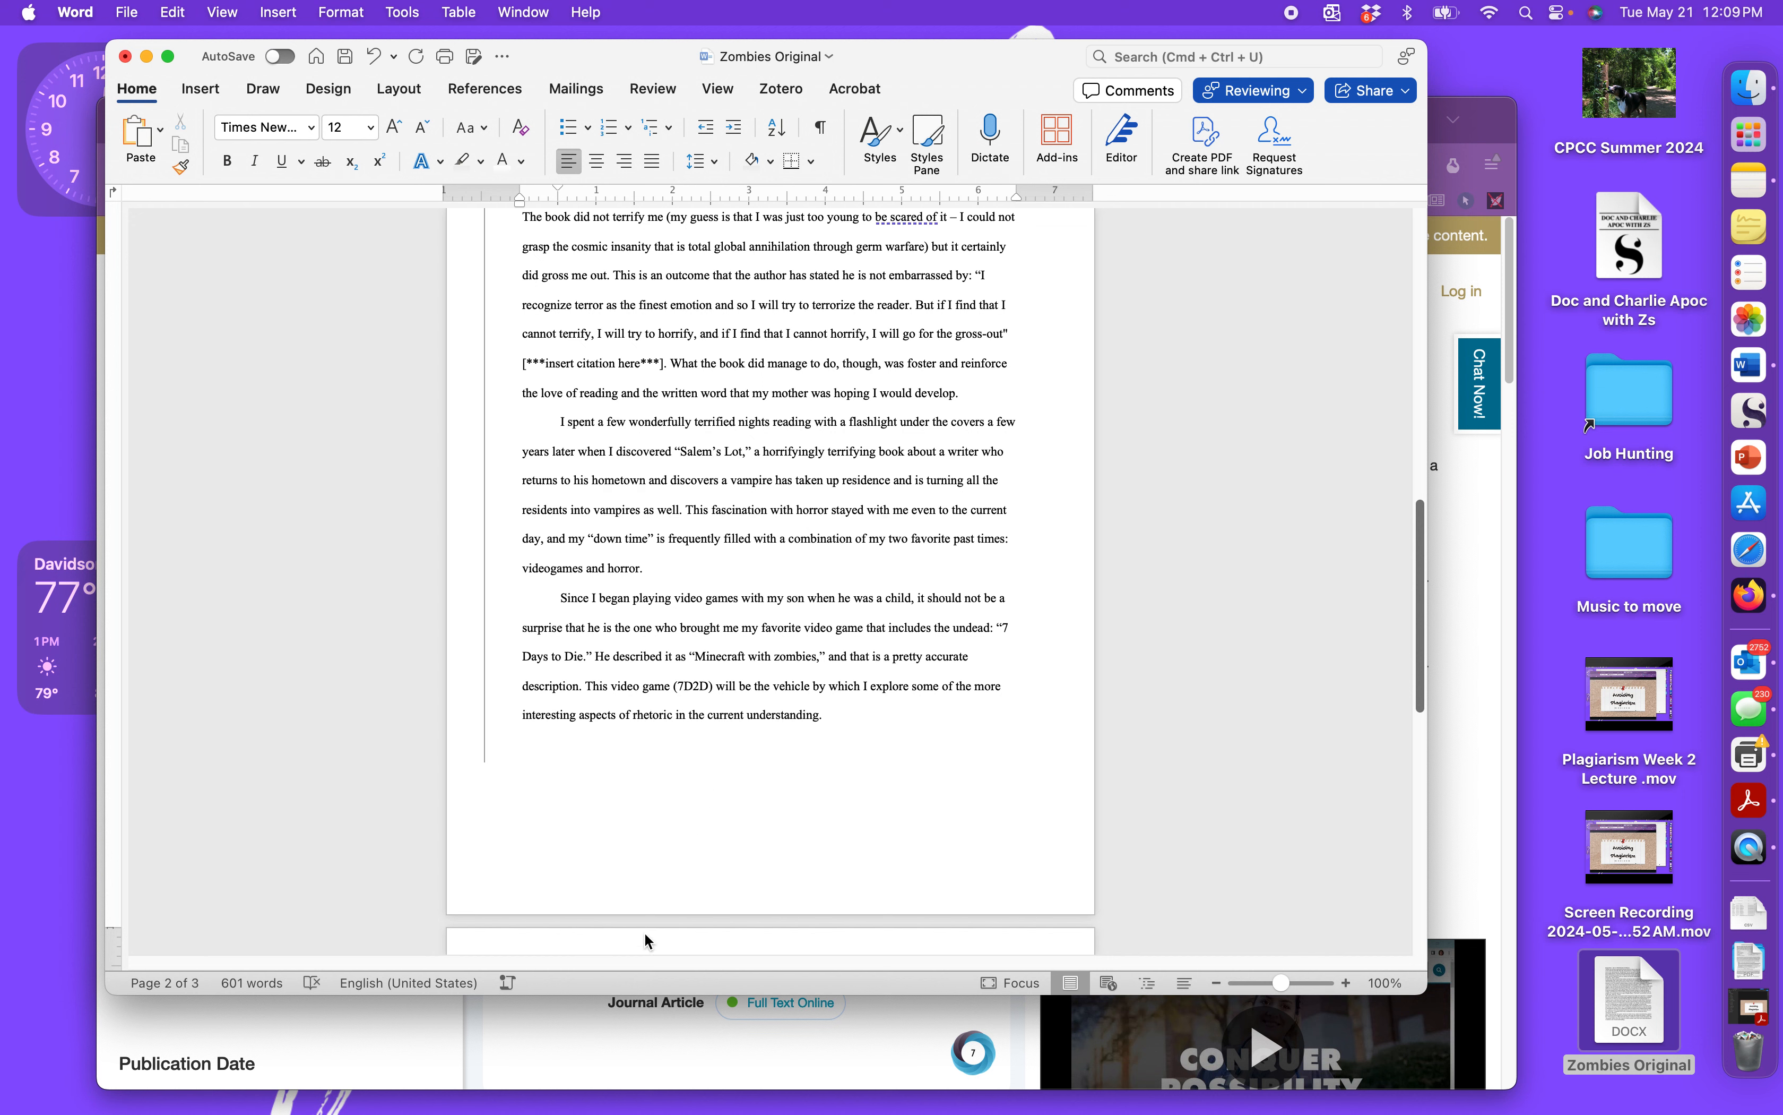
pyautogui.scroll(-3, 695, 615)
pyautogui.scroll(-5, 695, 615)
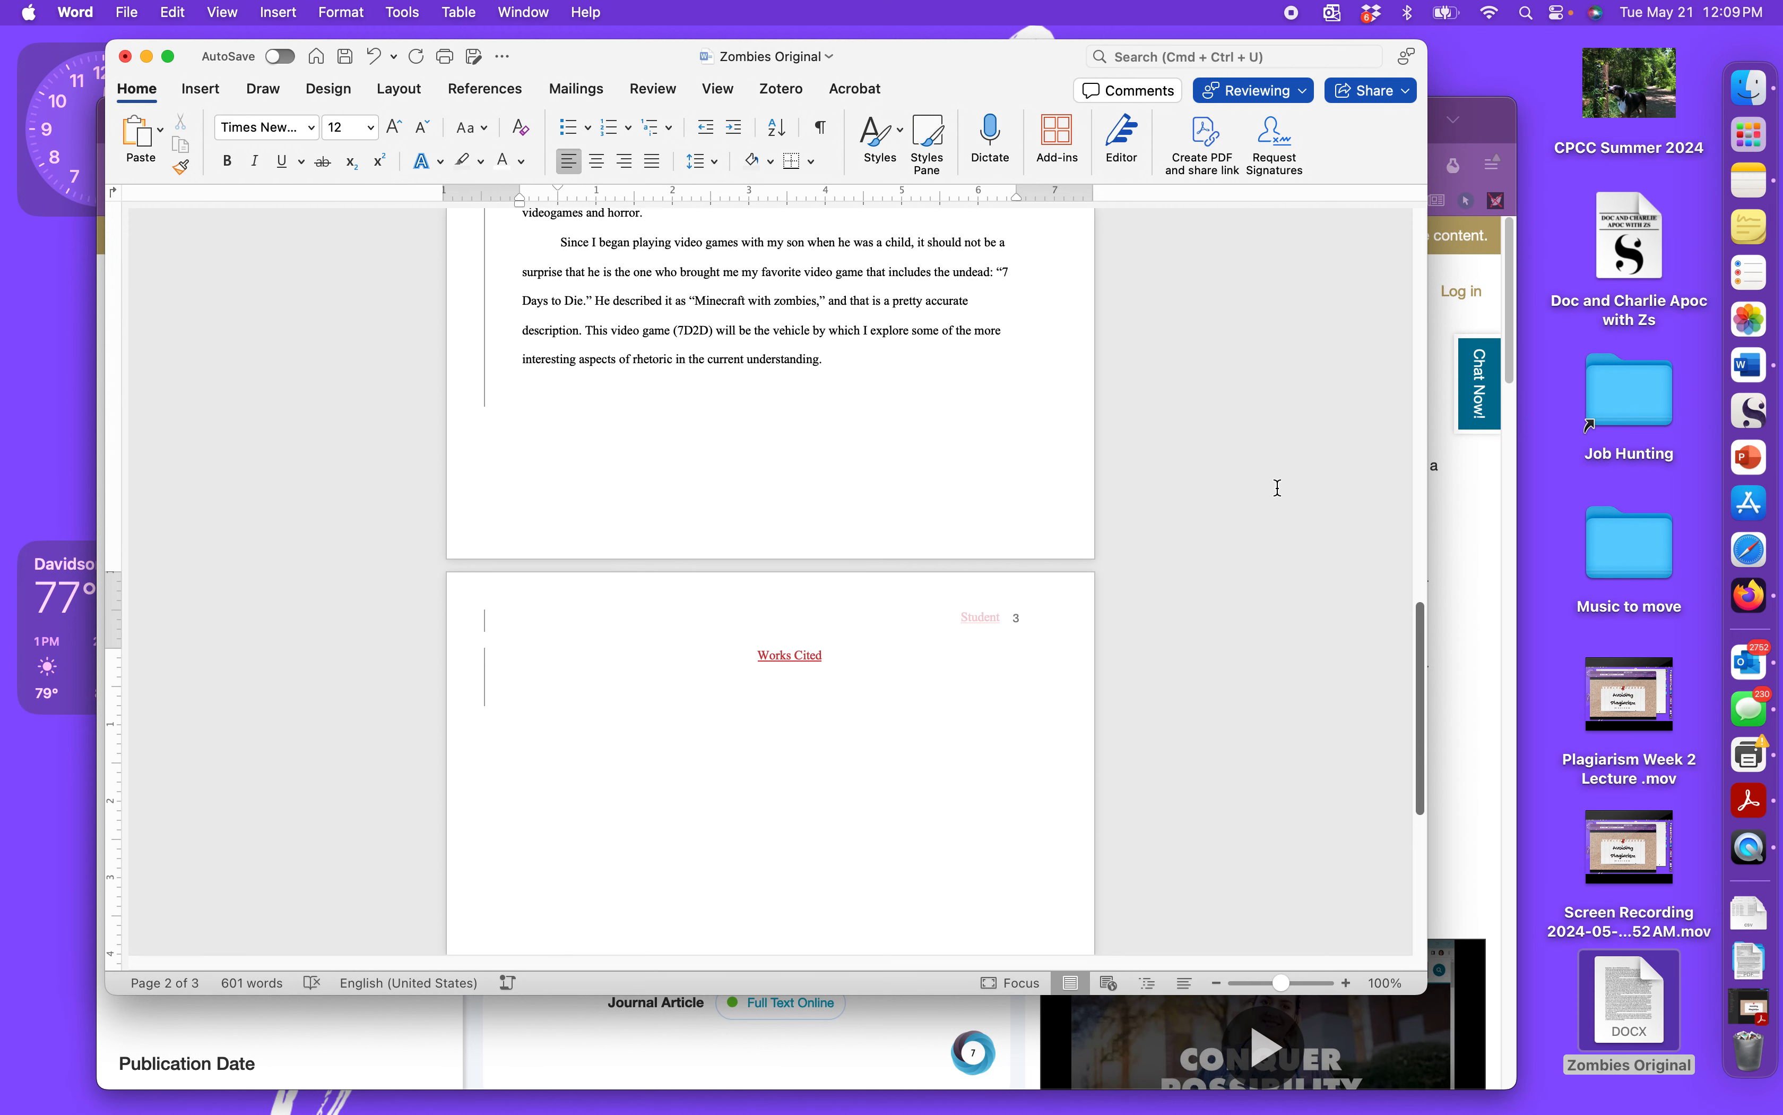
# Switch to Firefox and bring up the WorldCat record for Stephen King's Danse macabre.
pyautogui.click(1483, 641)
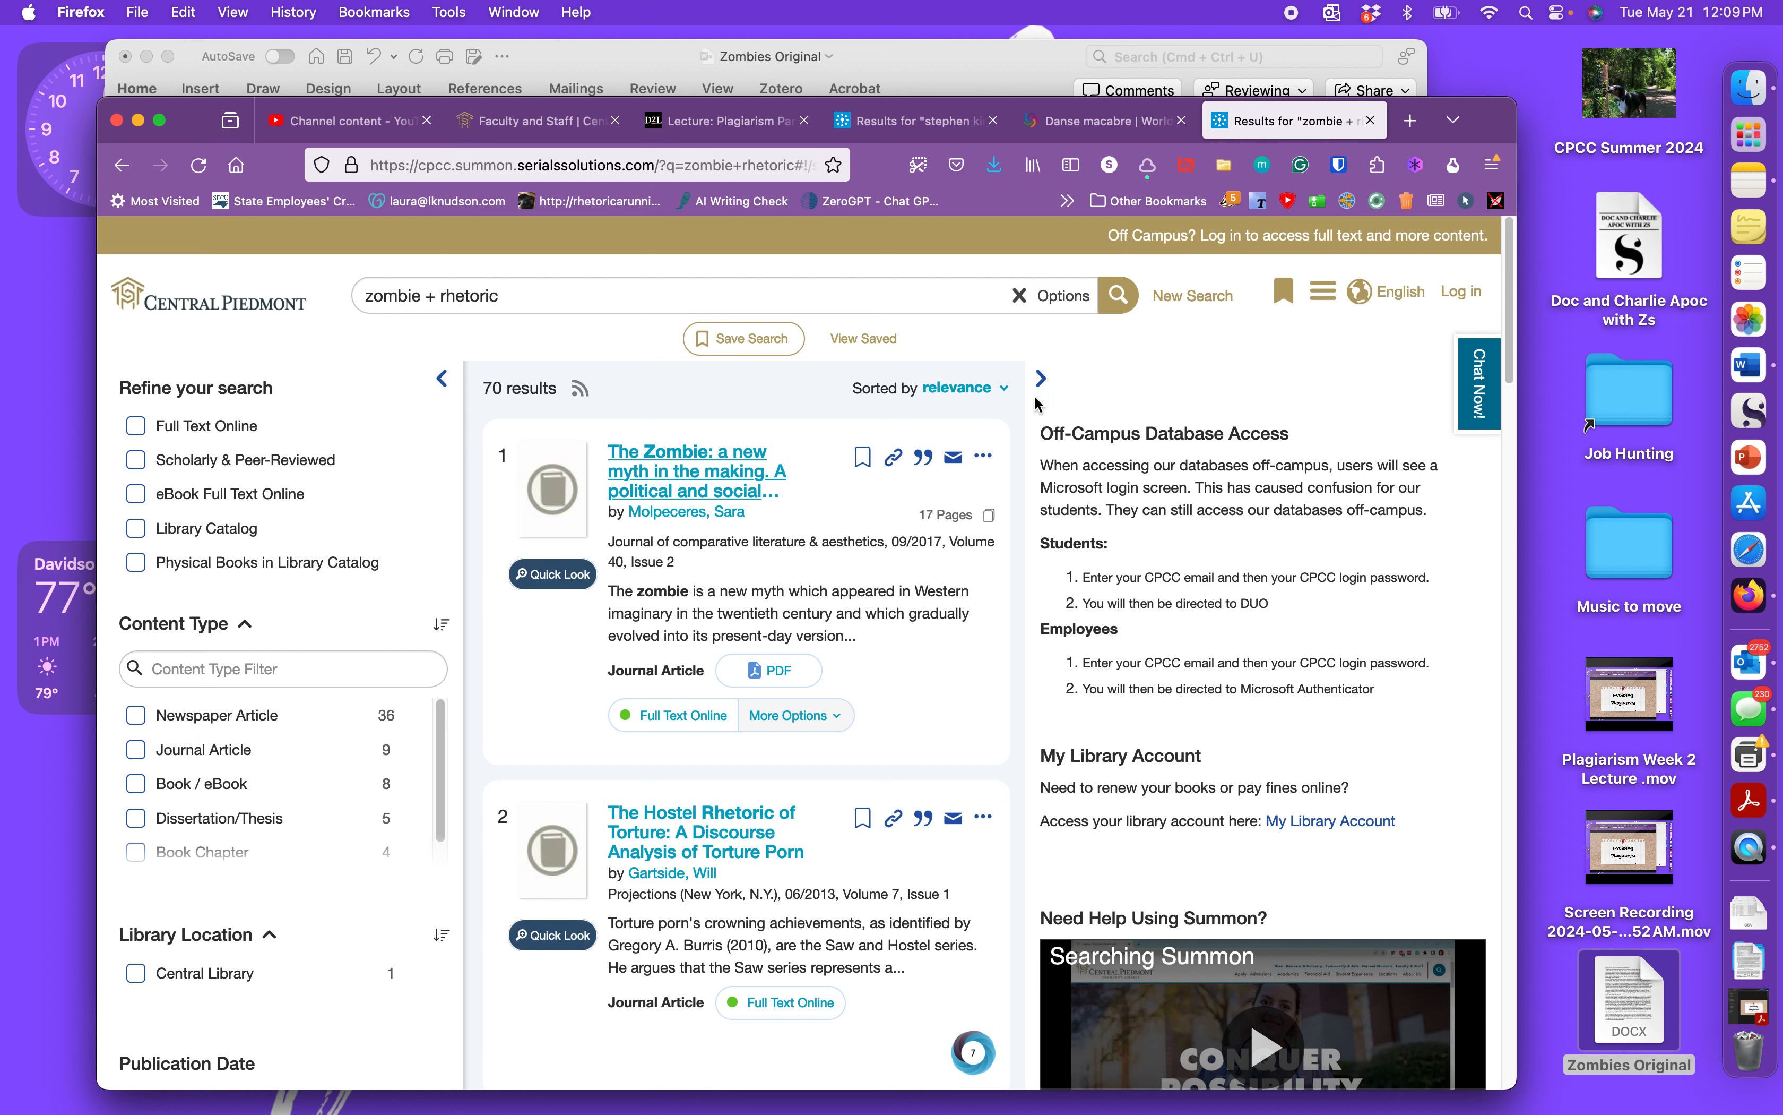
pyautogui.click(908, 129)
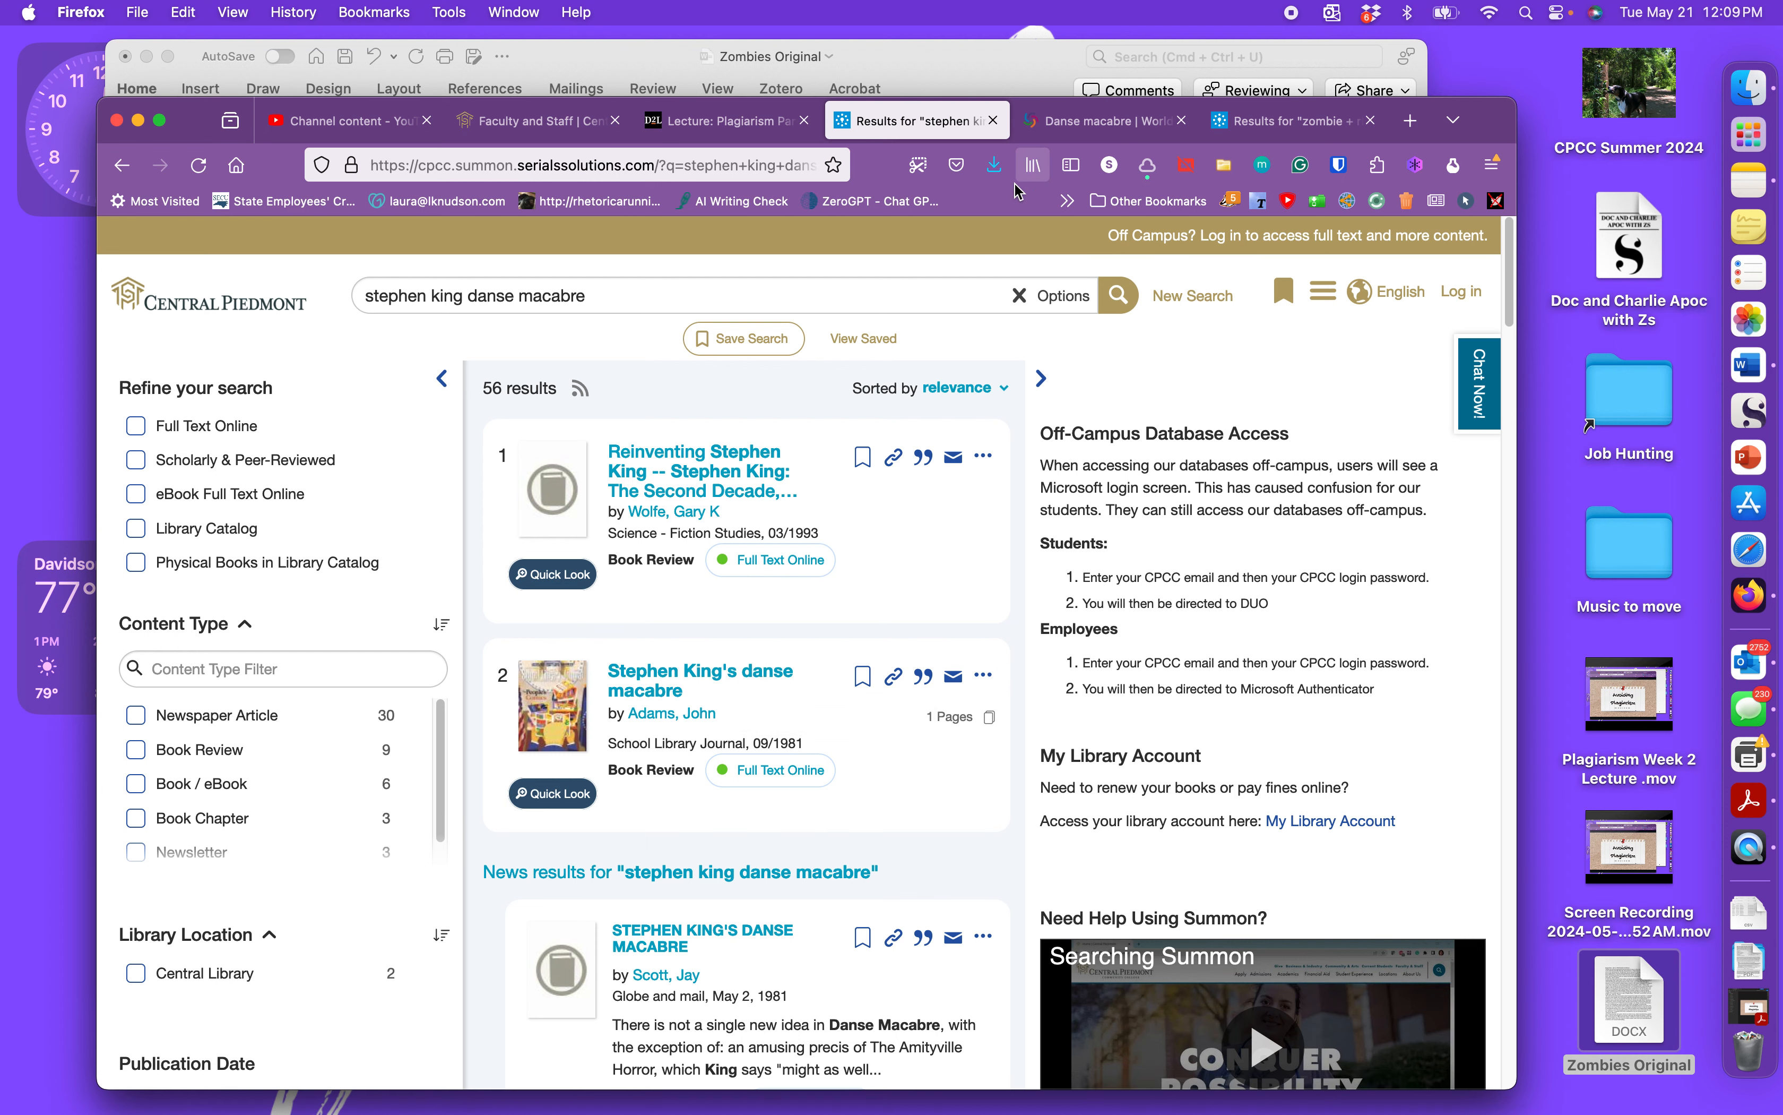
pyautogui.click(1116, 125)
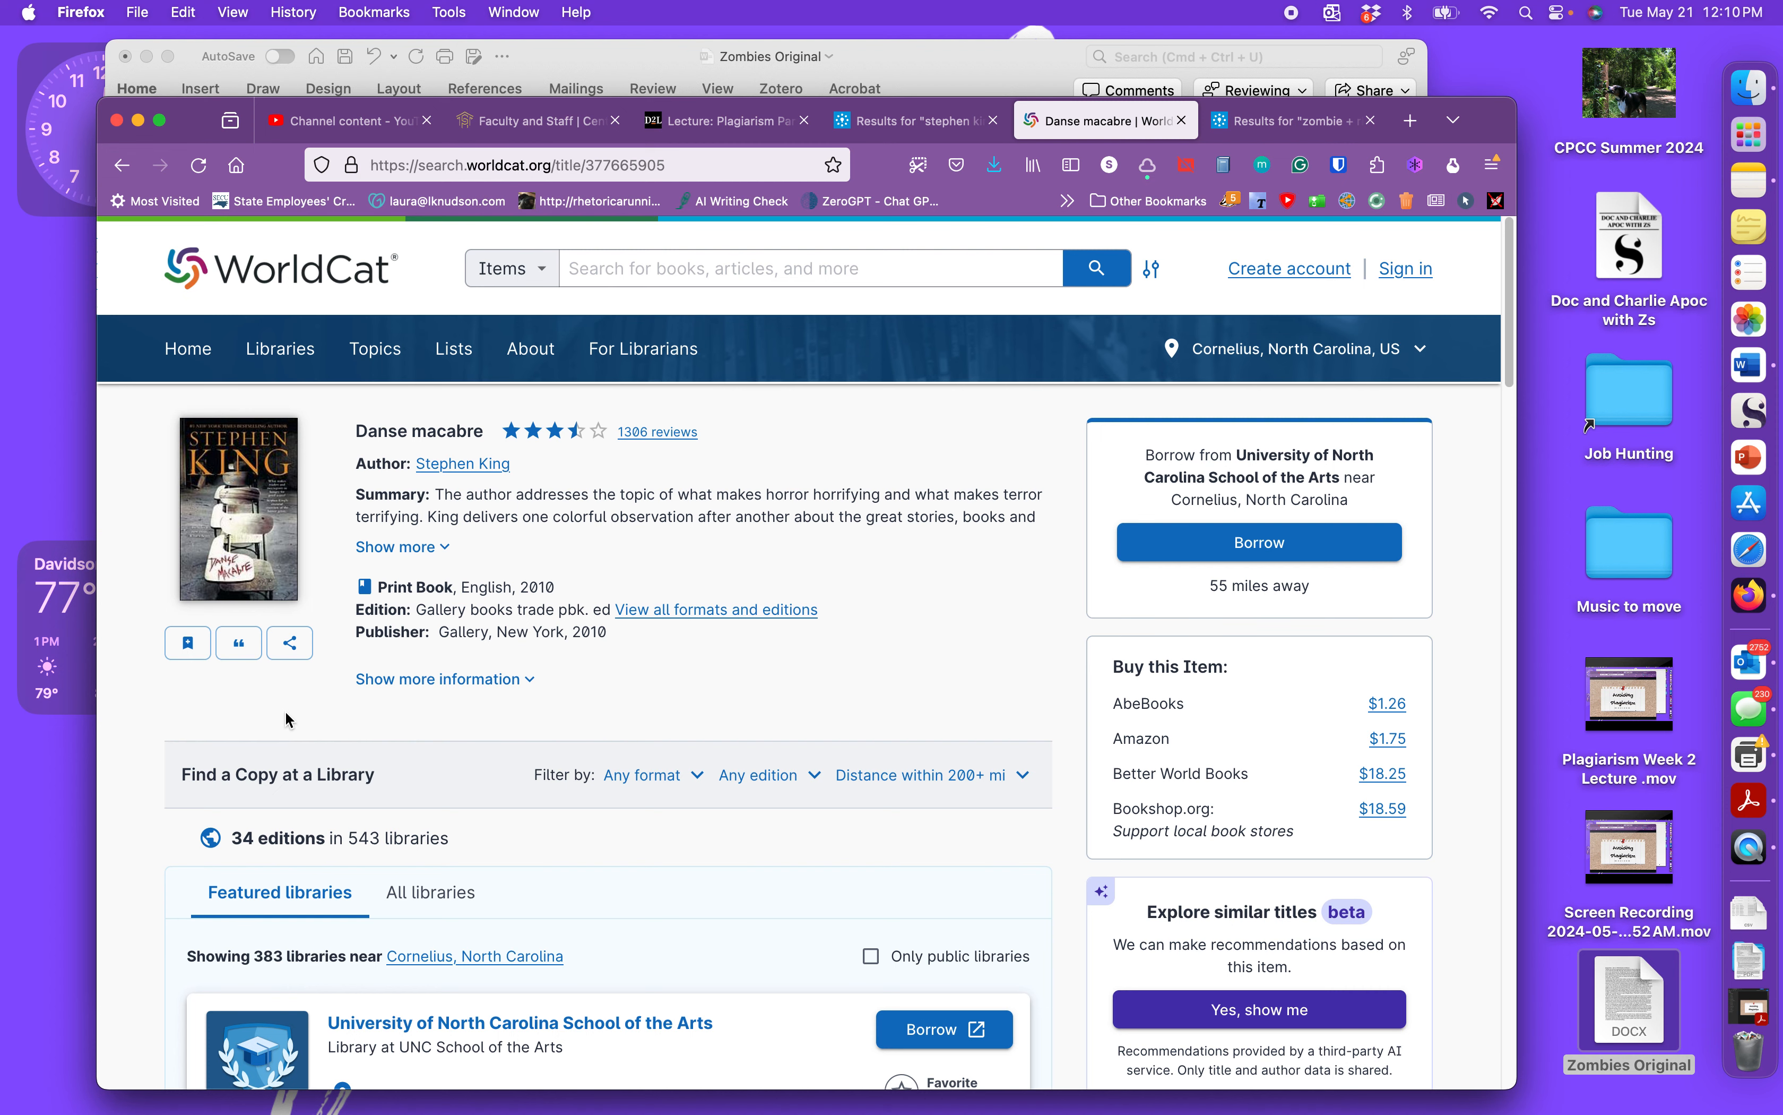
# Copy the book's citation in Modern Language Association (MLA) 9th edition style and close the citation dialog.
pyautogui.click(239, 643)
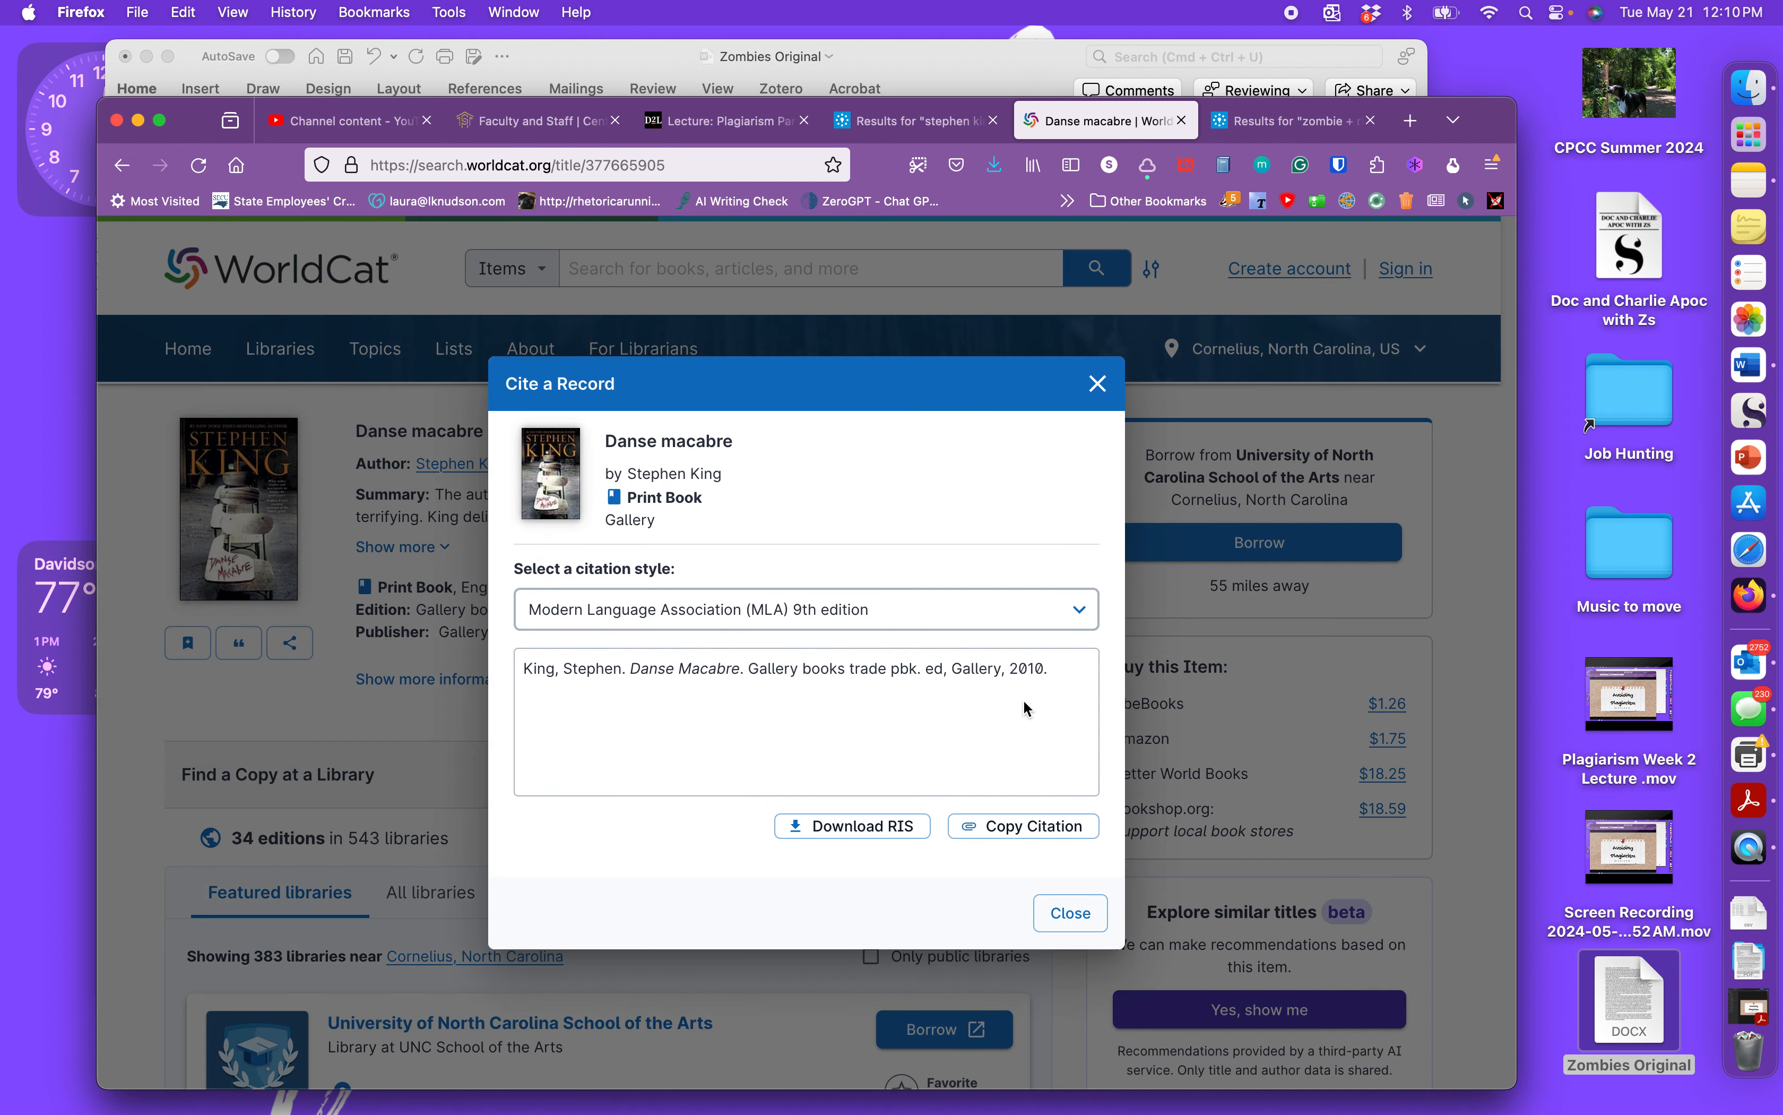
pyautogui.click(1079, 609)
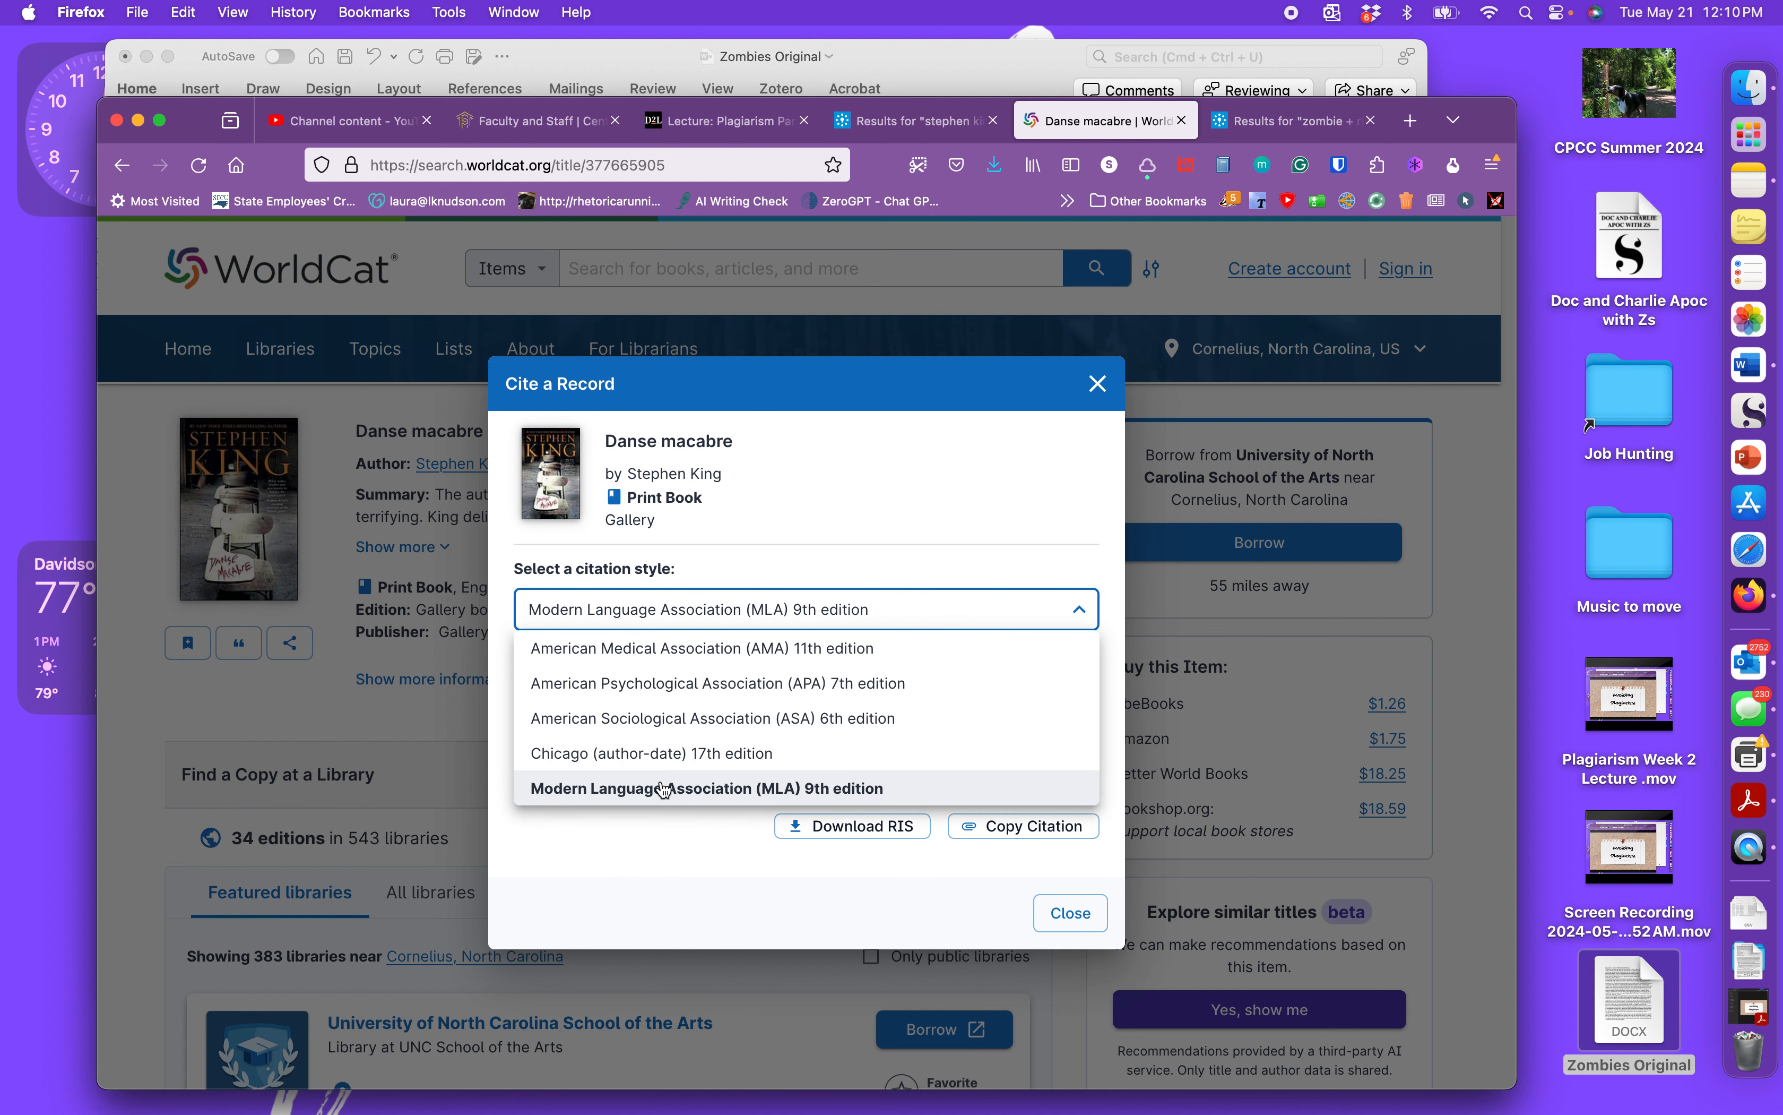
pyautogui.click(900, 789)
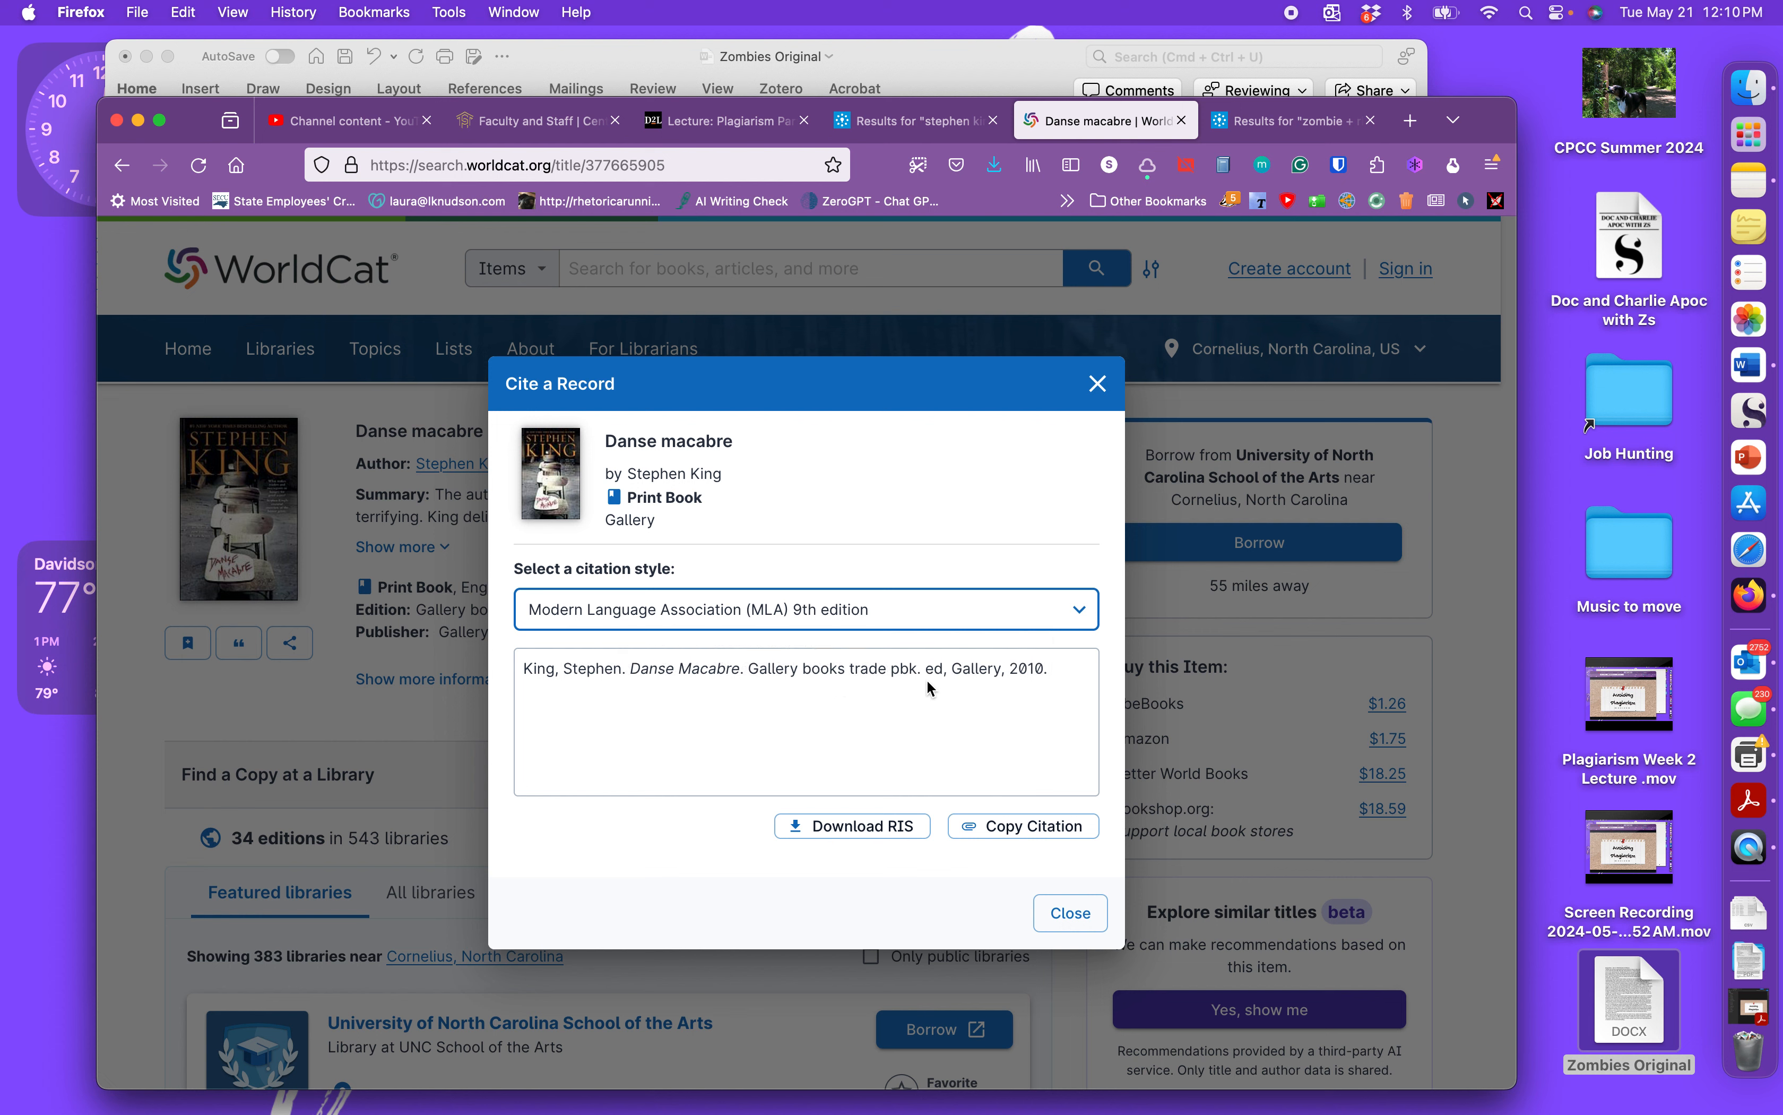
pyautogui.moveTo(1056, 670); pyautogui.dragTo(1008, 669)
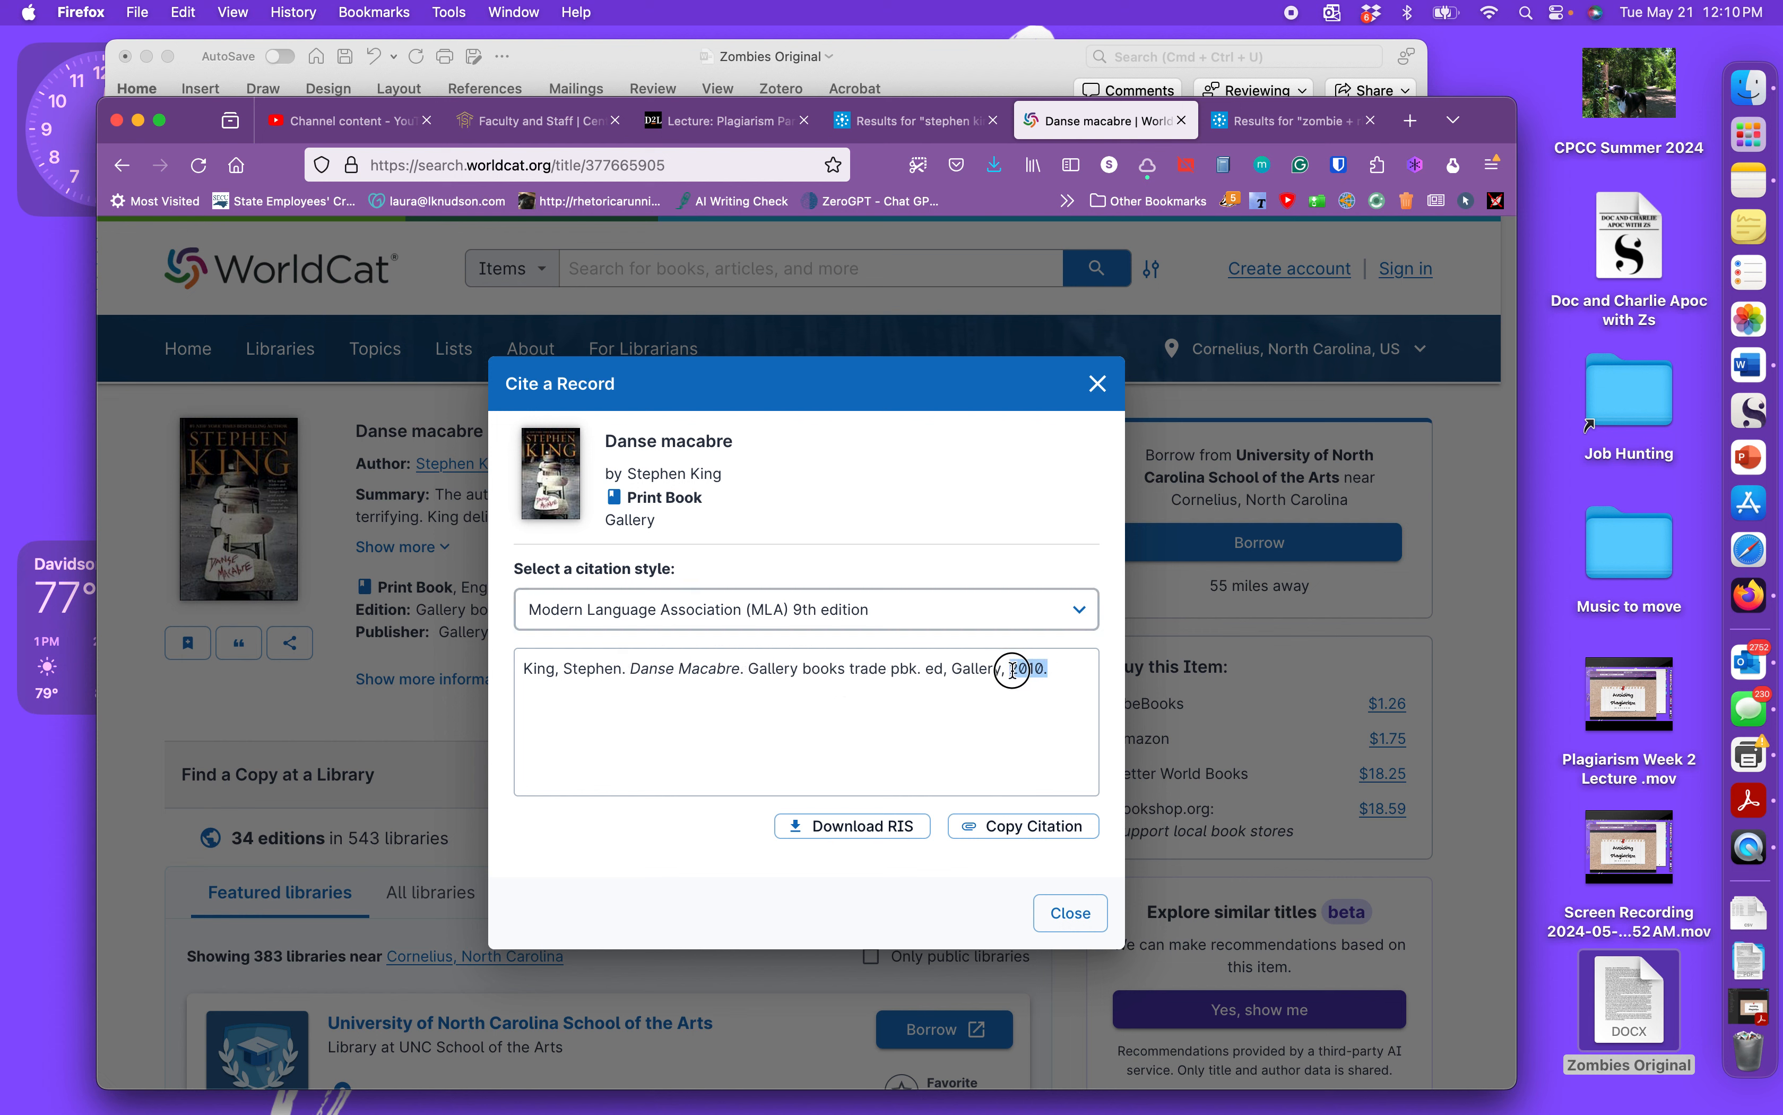
pyautogui.click(1034, 827)
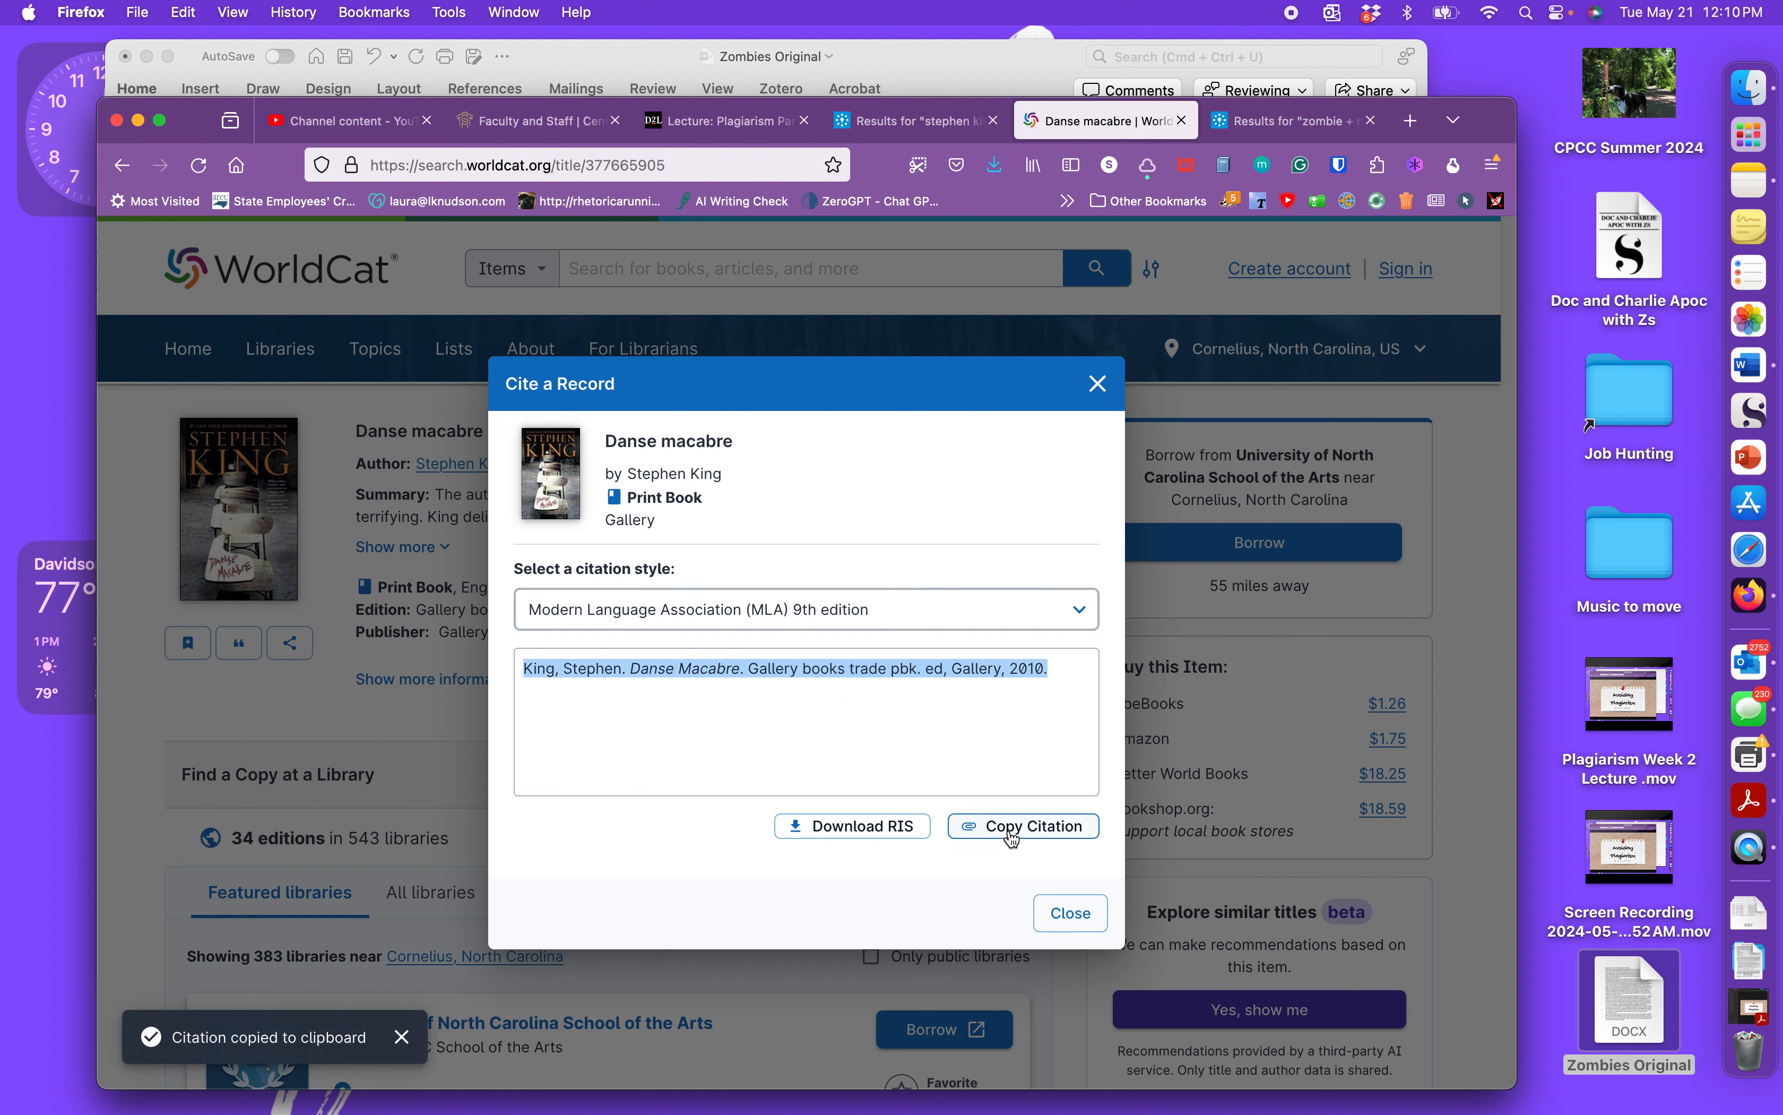
pyautogui.click(1070, 913)
# Switch to Word and paste the copied Danse Macabre citation beneath the Works Cited heading.
pyautogui.click(958, 59)
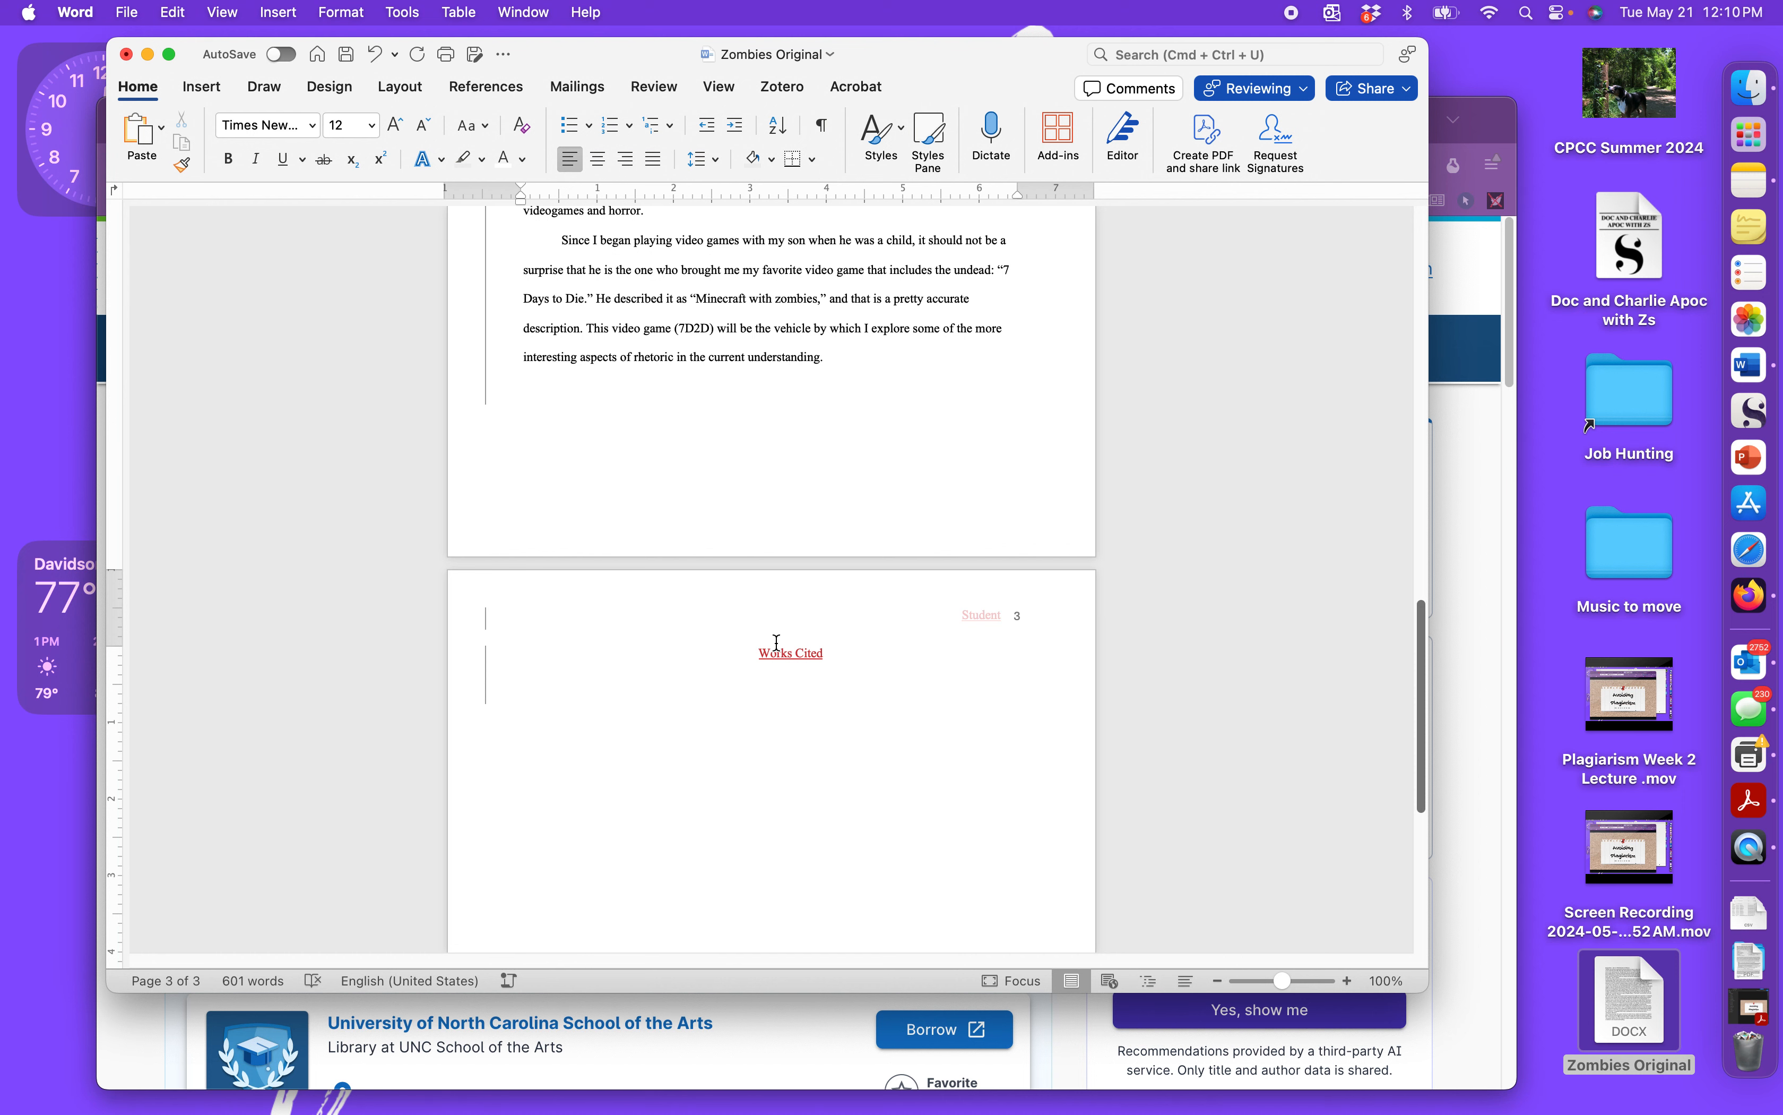
pyautogui.press('cmd+v')
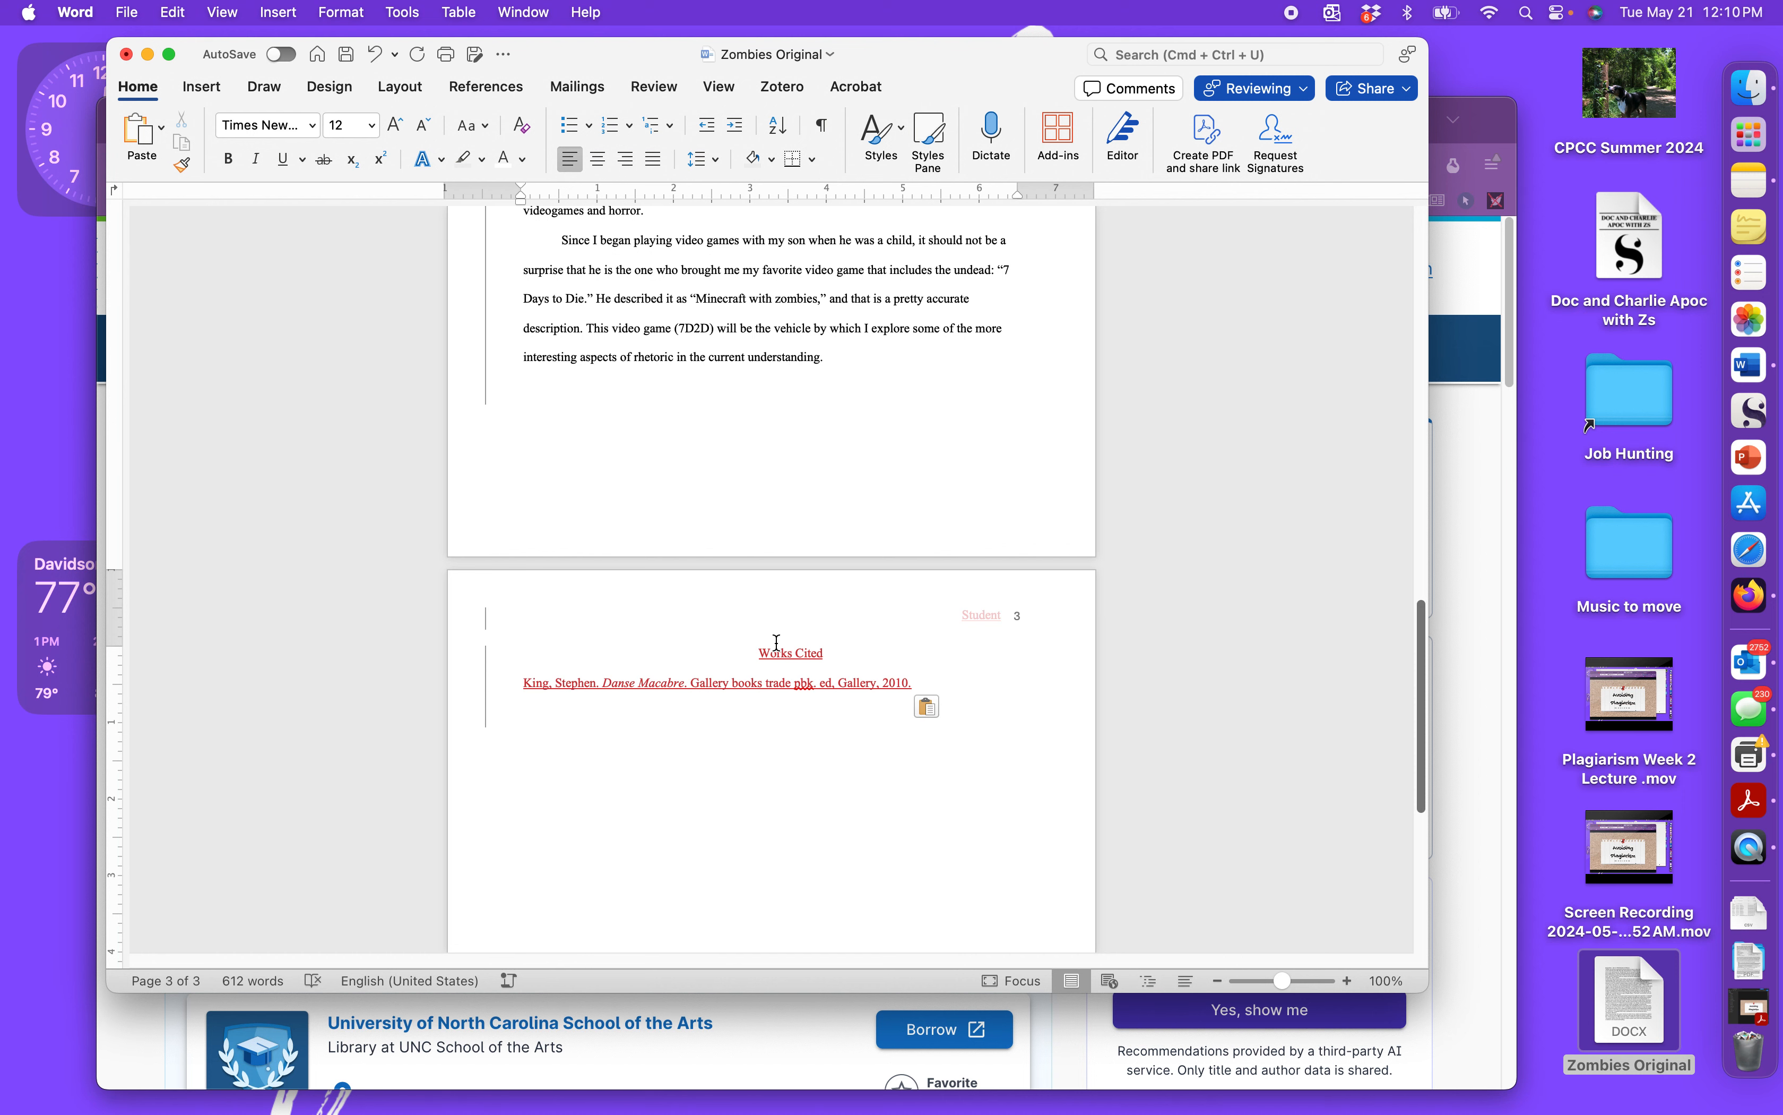